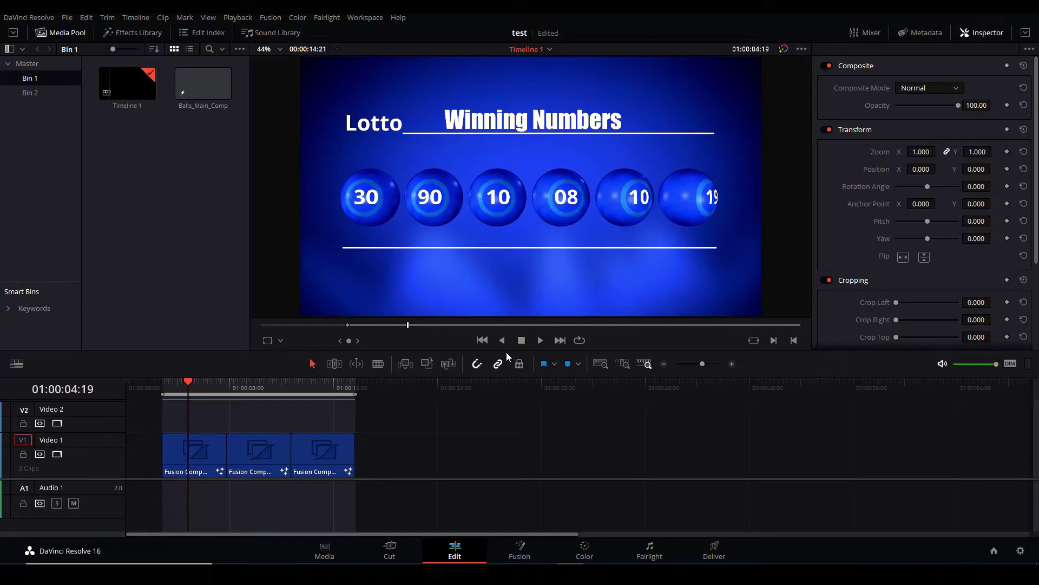
- Scrub and play the first lotto clip on the timeline to review how the numbered balls spin in
mouse_move(190, 388)
mouse_down()
mouse_move(165, 383)
mouse_move(176, 384)
mouse_up()
key(space)
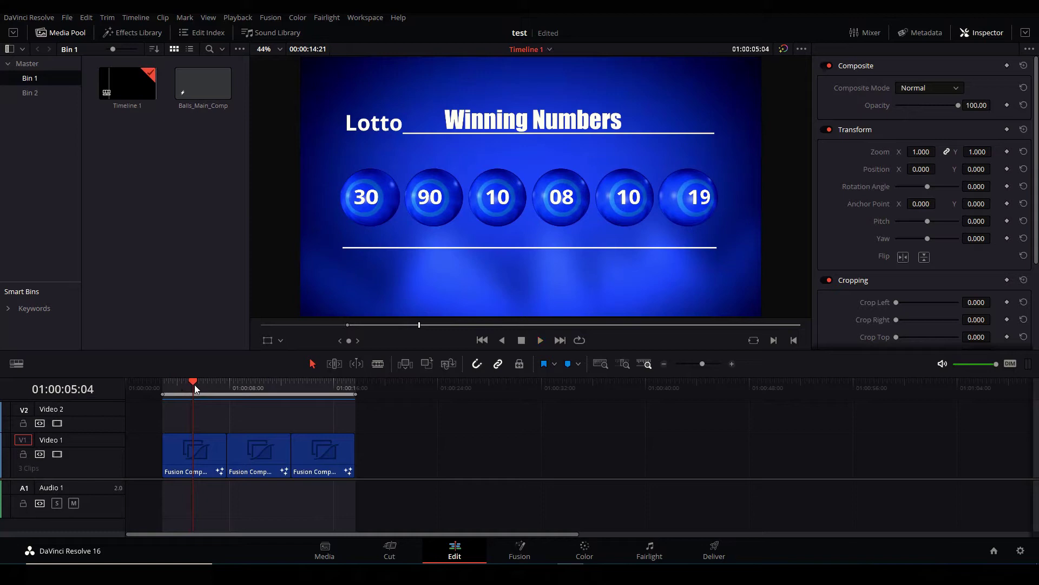
mouse_move(194, 384)
mouse_down()
mouse_move(163, 376)
mouse_move(193, 382)
mouse_up()
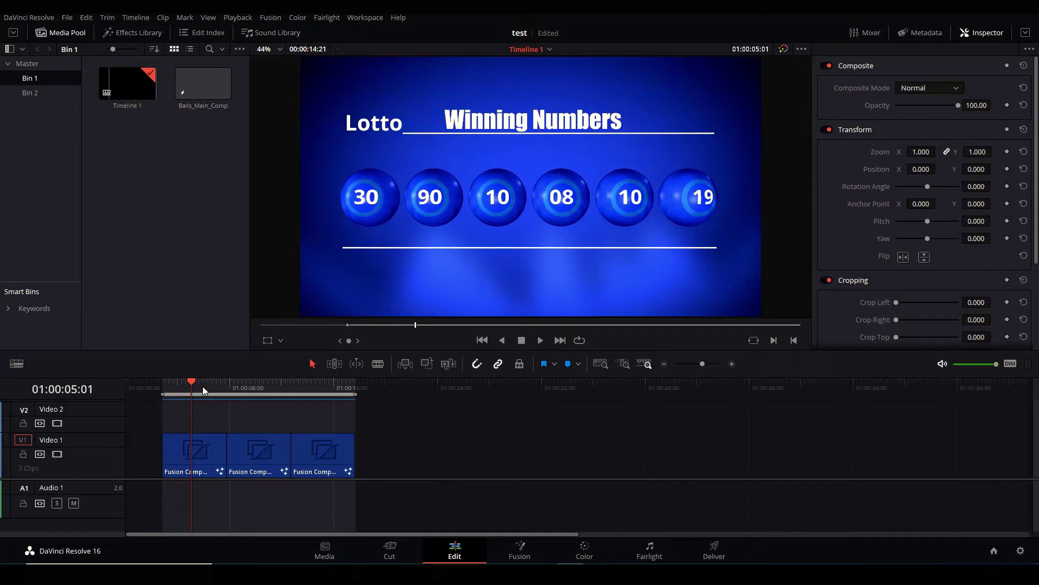
mouse_move(202, 386)
mouse_down()
mouse_move(160, 382)
mouse_move(189, 377)
mouse_up()
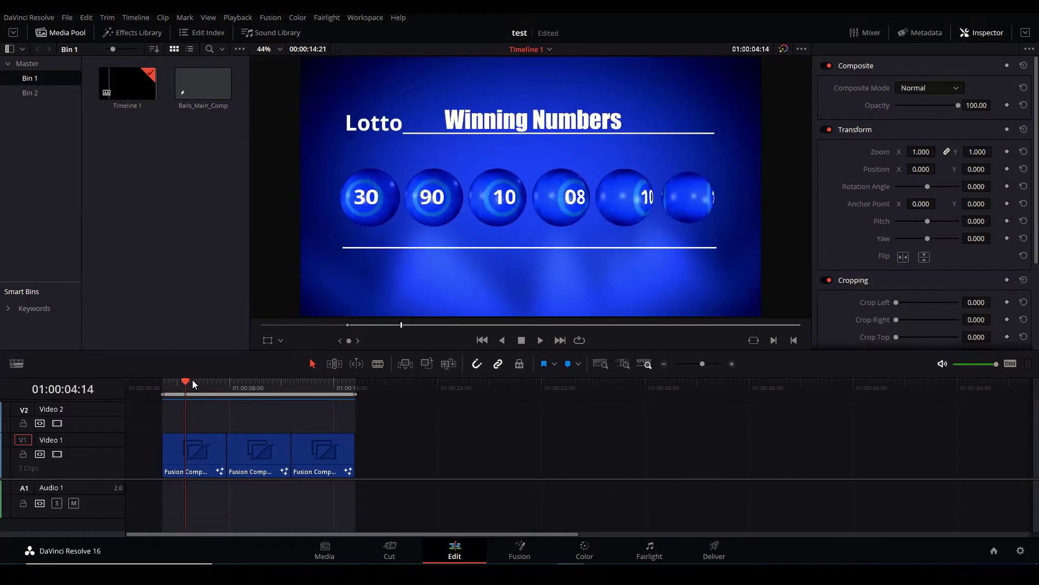
drag(194, 383, 186, 382)
key(space)
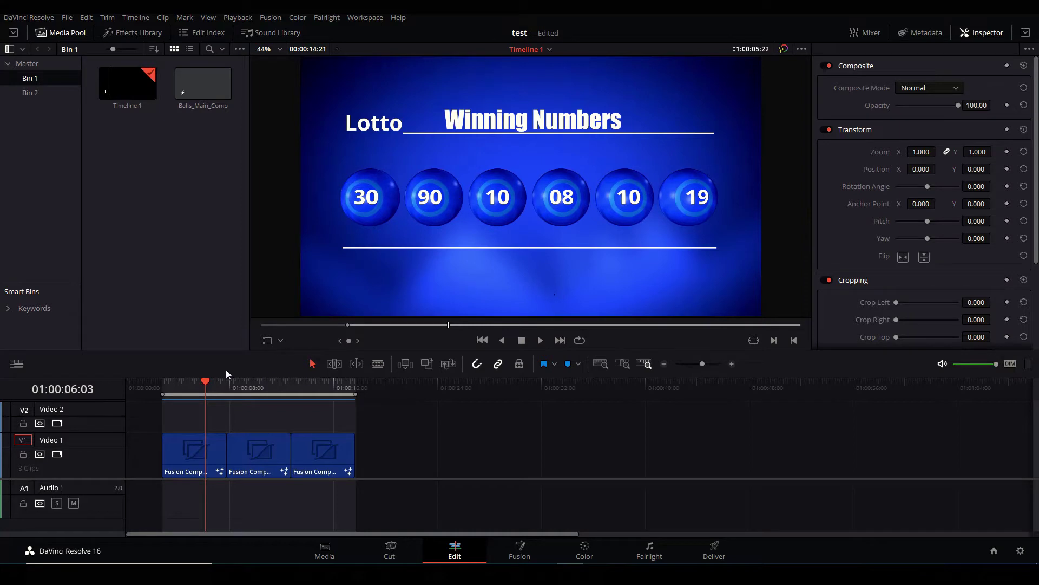
mouse_move(196, 382)
mouse_down()
mouse_move(176, 382)
mouse_move(186, 382)
mouse_up()
- Open the first clip's composition in Fusion and preview the BALLS_SPIN loader's playback and the Merge5 output
click(493, 540)
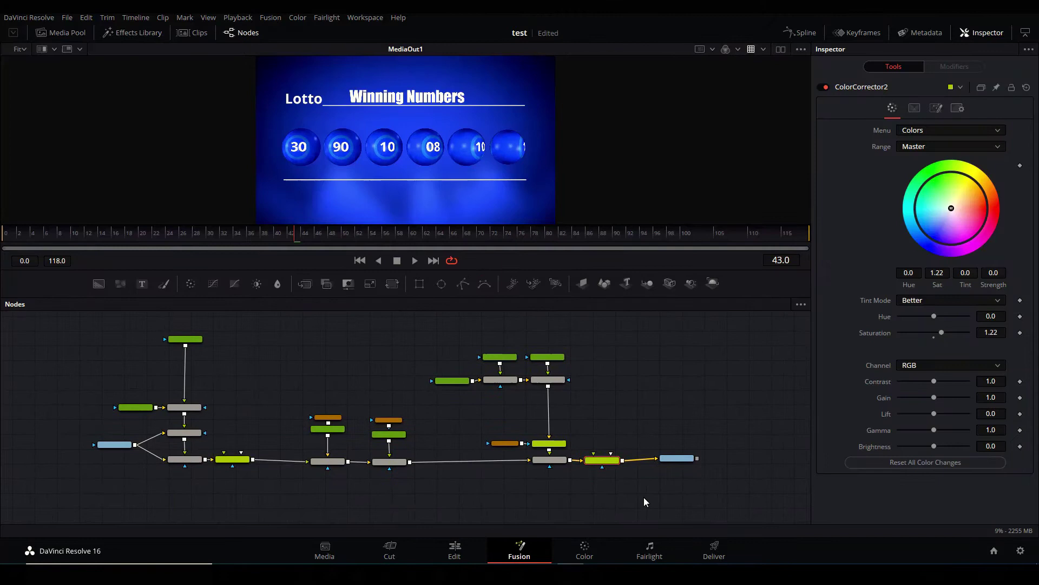
click(644, 501)
drag(105, 351, 269, 332)
scroll(106, 358, up, 2)
scroll(269, 332, down, 1)
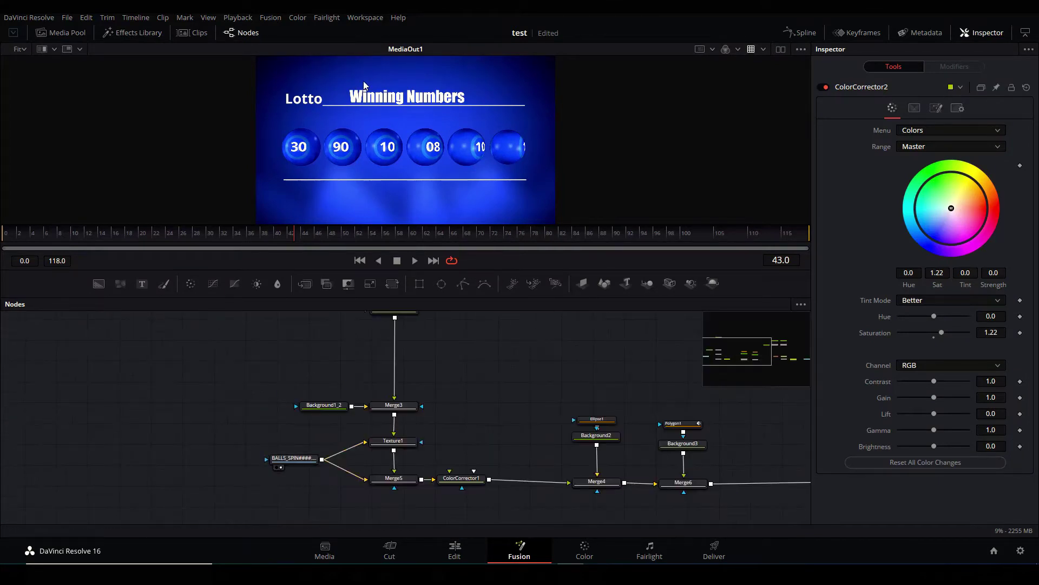
key(1)
click(415, 261)
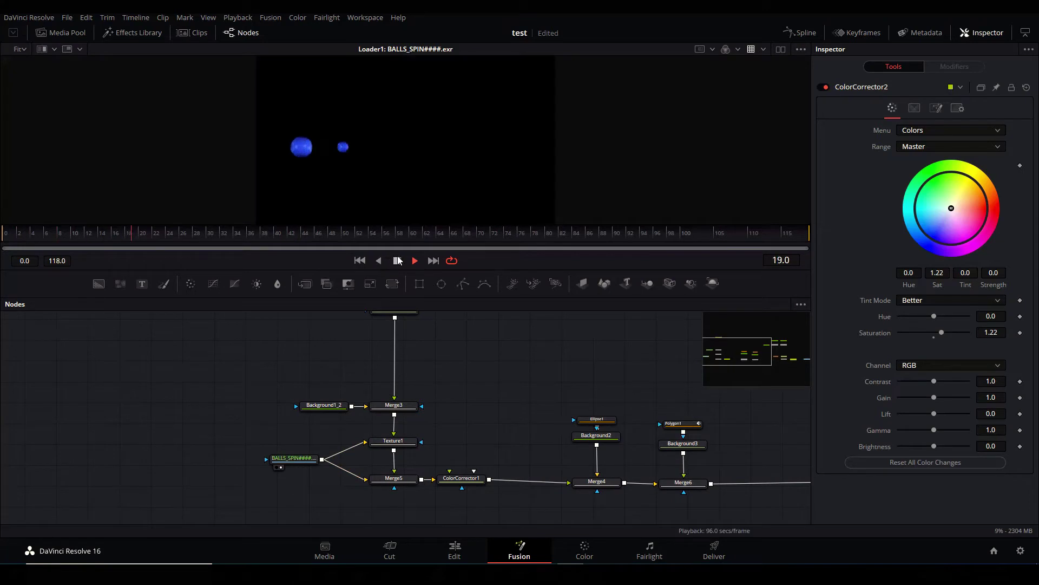
click(397, 260)
click(381, 487)
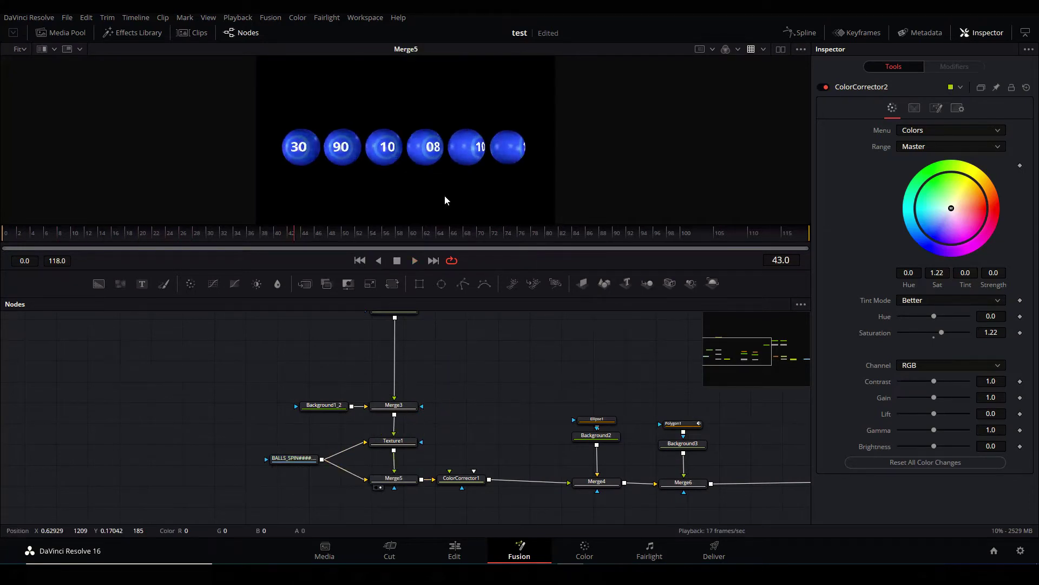
drag(304, 237, 105, 228)
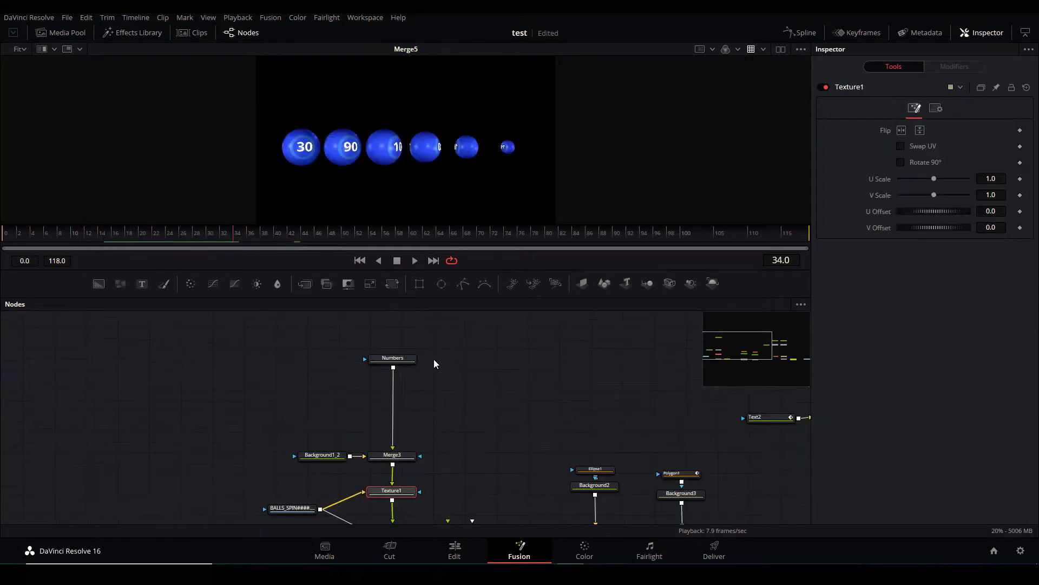
click(402, 359)
click(405, 364)
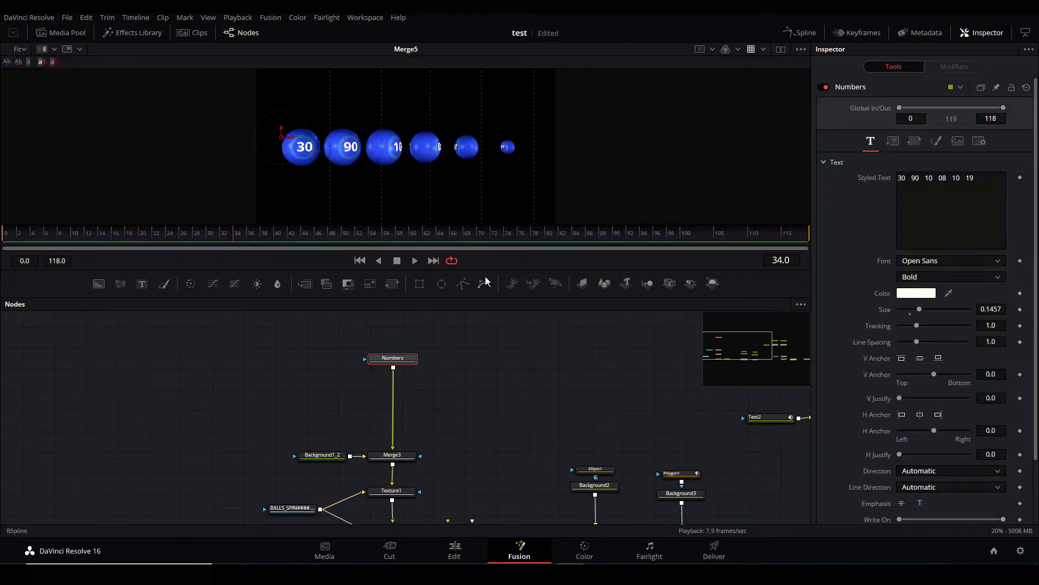
click(950, 194)
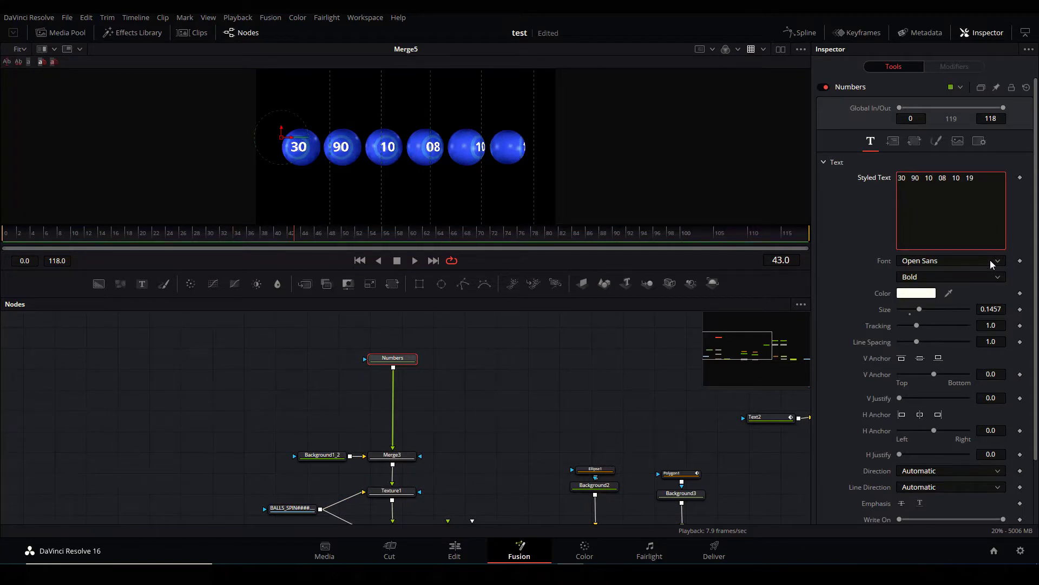
key(BackSpace)
text(2)
key(BackSpace)
text(3)
click(901, 178)
key(BackSpace)
text(1)
- Return to the edit timeline and review the first clip with its edited ball numbers
click(454, 550)
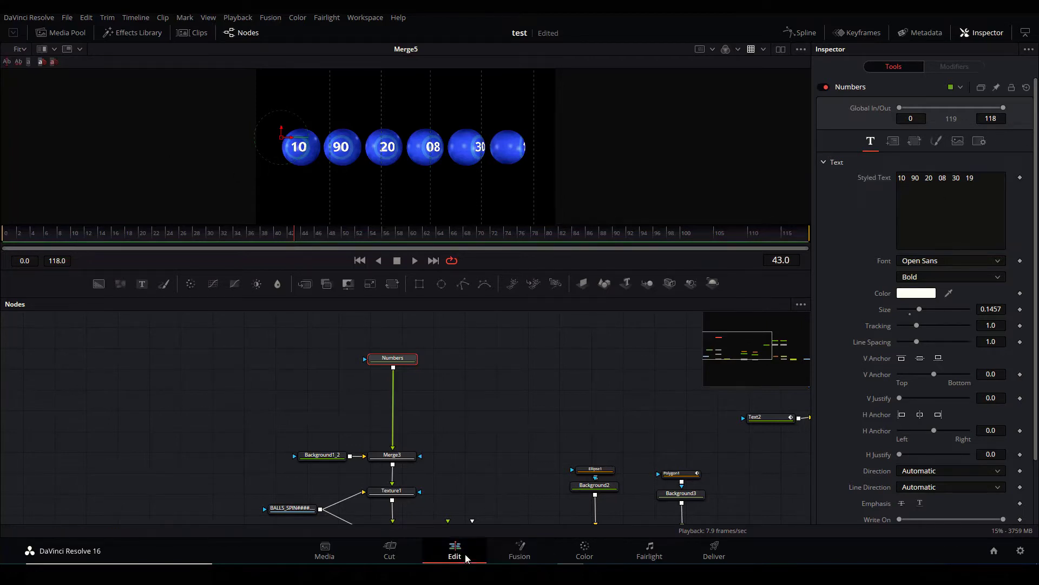
mouse_move(187, 388)
mouse_down()
mouse_move(172, 384)
mouse_move(215, 385)
mouse_move(192, 386)
mouse_up()
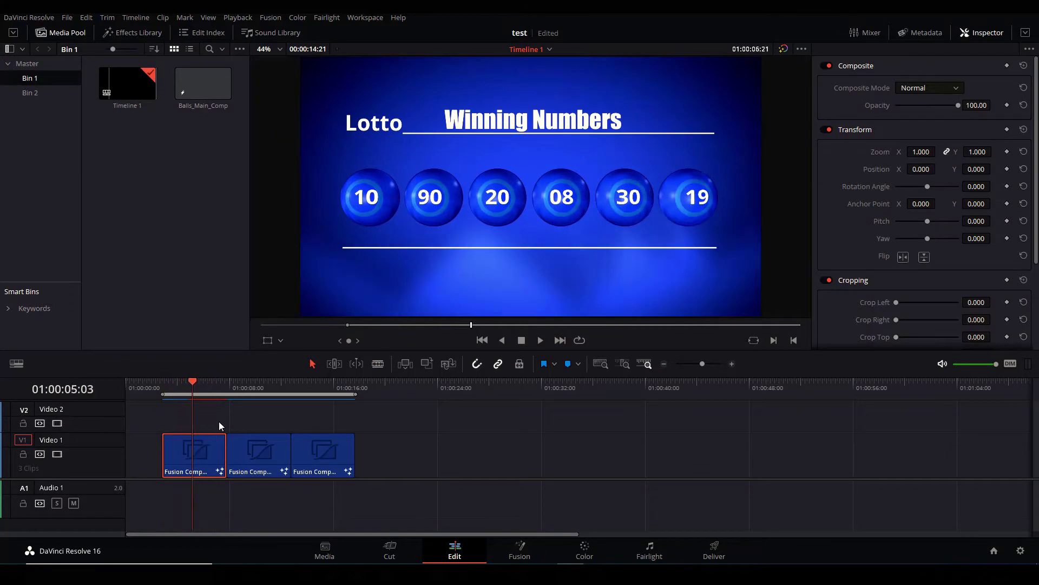
click(419, 396)
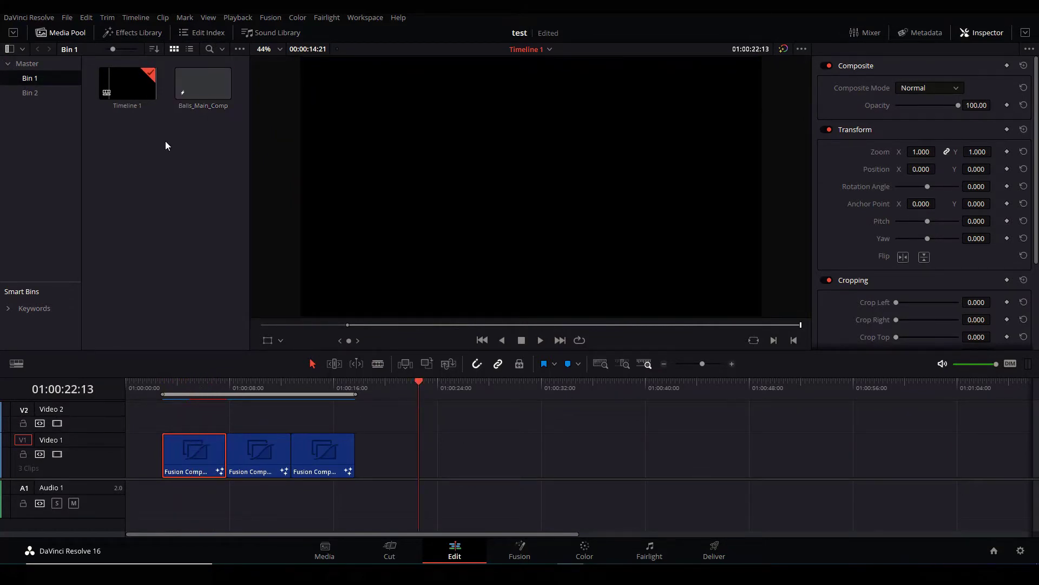
- Open the Balls_Main_Comp composition in Fusion and bring the start of its node tree into view
double_click(203, 107)
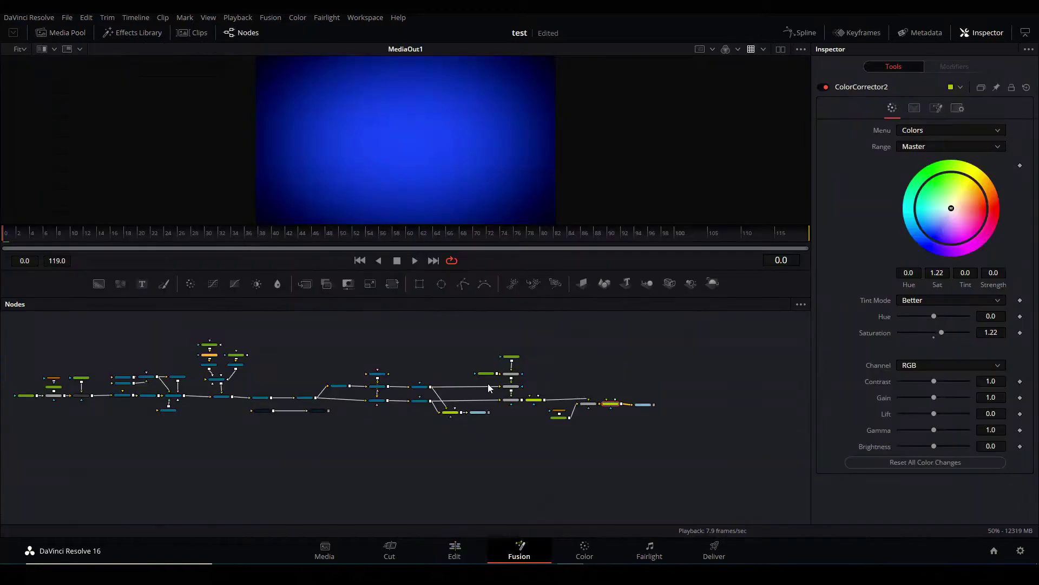
scroll(287, 484, up, 5)
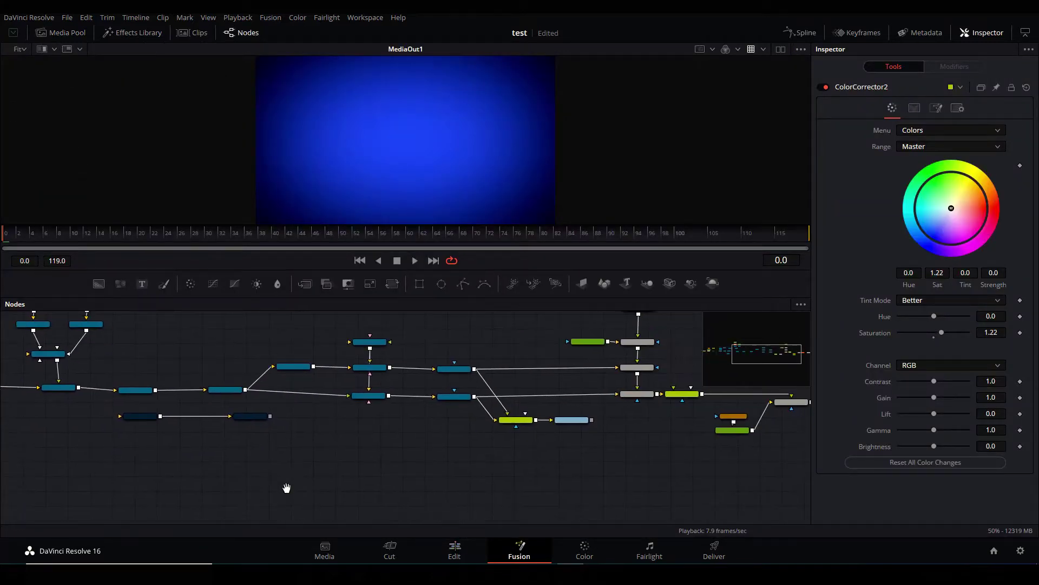
drag(497, 445, 704, 445)
scroll(297, 482, down, 5)
scroll(329, 436, up, 6)
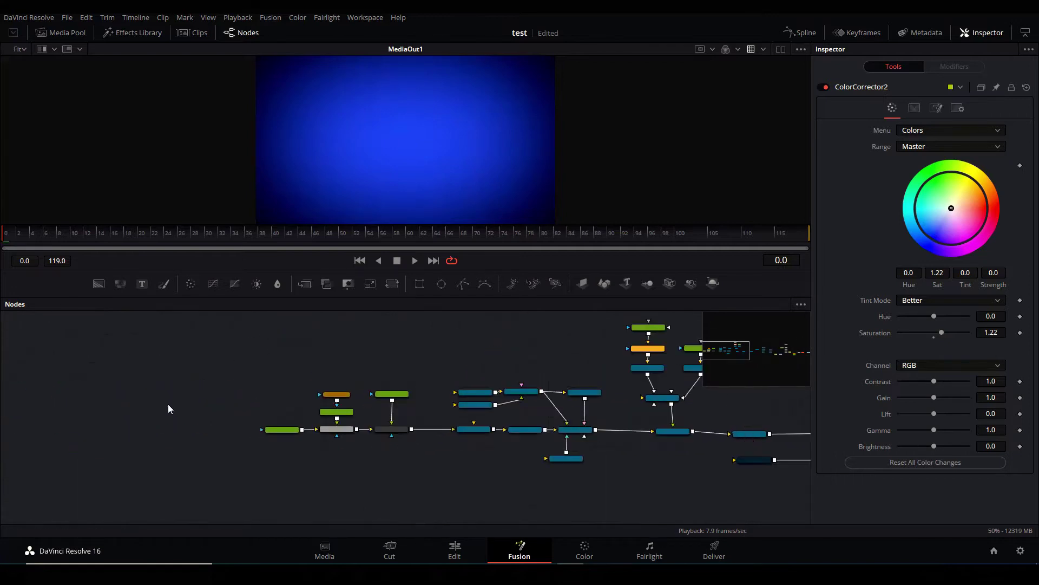
scroll(231, 383, up, 4)
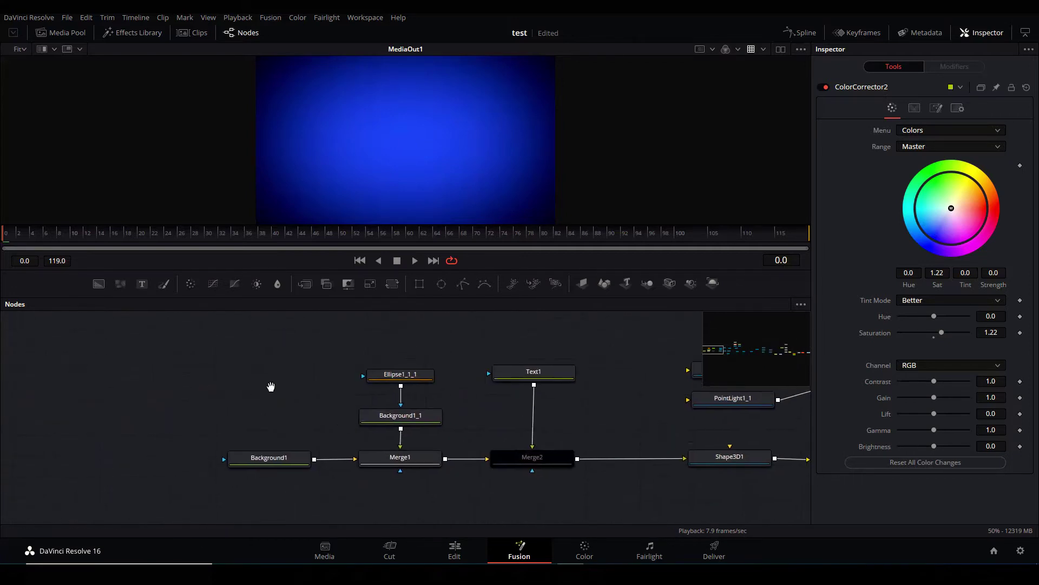
- View the outputs of Background1, Merge1 and Merge2 in turn to examine how the ball texture is built
drag(167, 435, 406, 97)
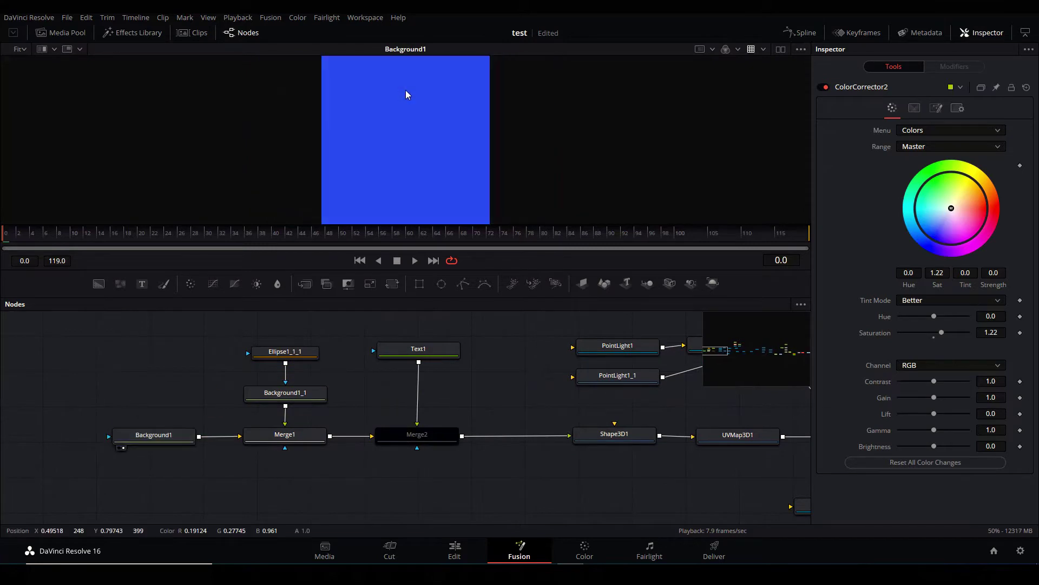
click(311, 432)
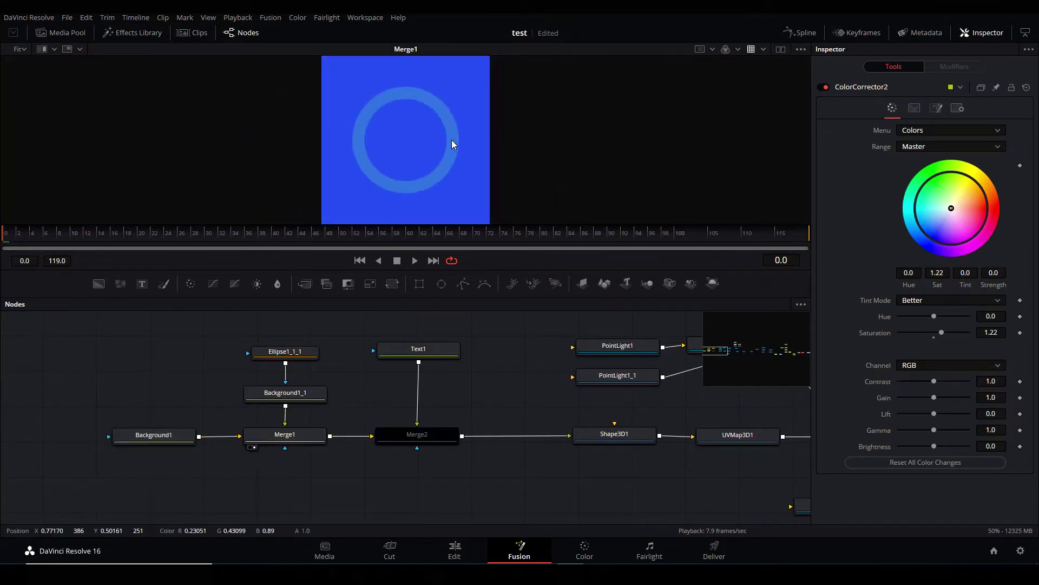
key(1)
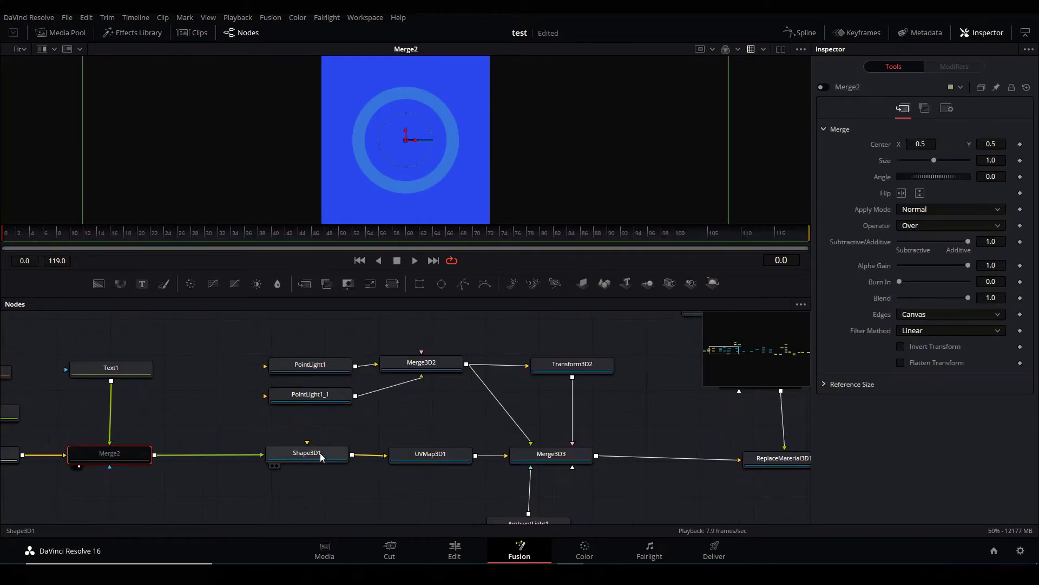
- View the Shape3D1 and UVMap3D1 outputs to examine how the ring texture is mapped onto the sphere
drag(319, 453, 423, 128)
drag(398, 277, 493, 202)
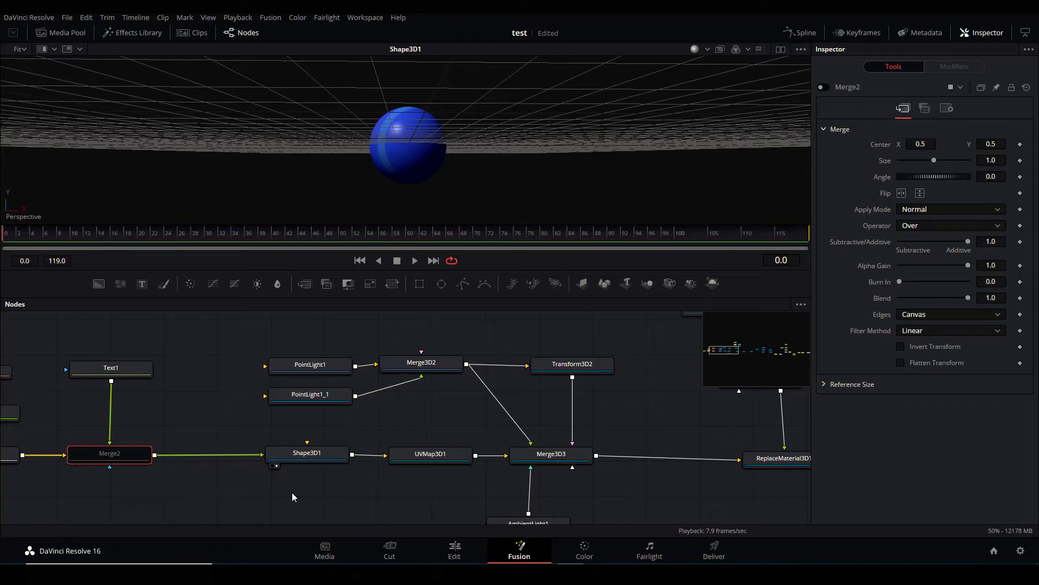
click(447, 458)
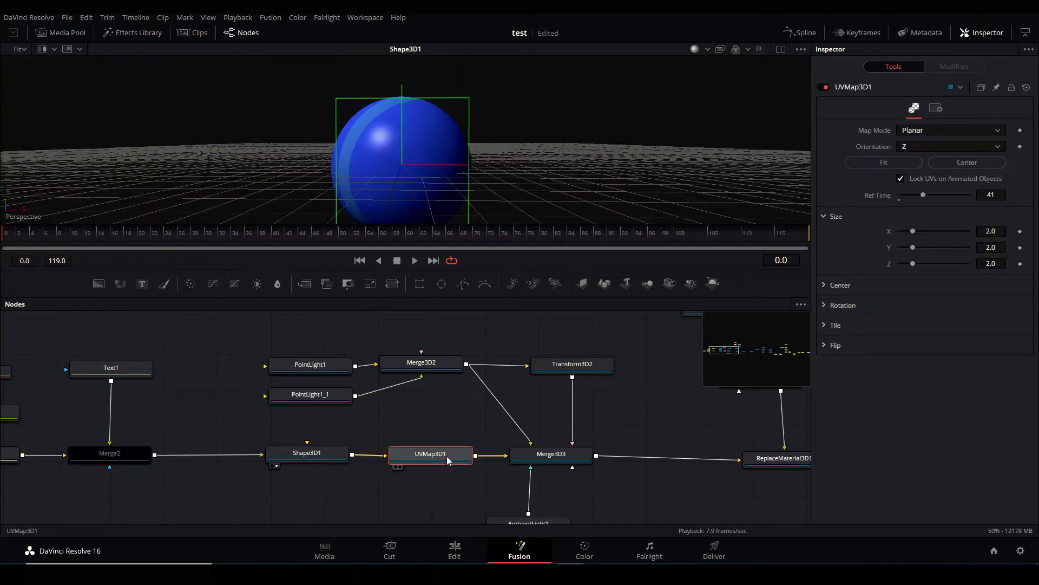
drag(470, 132, 469, 133)
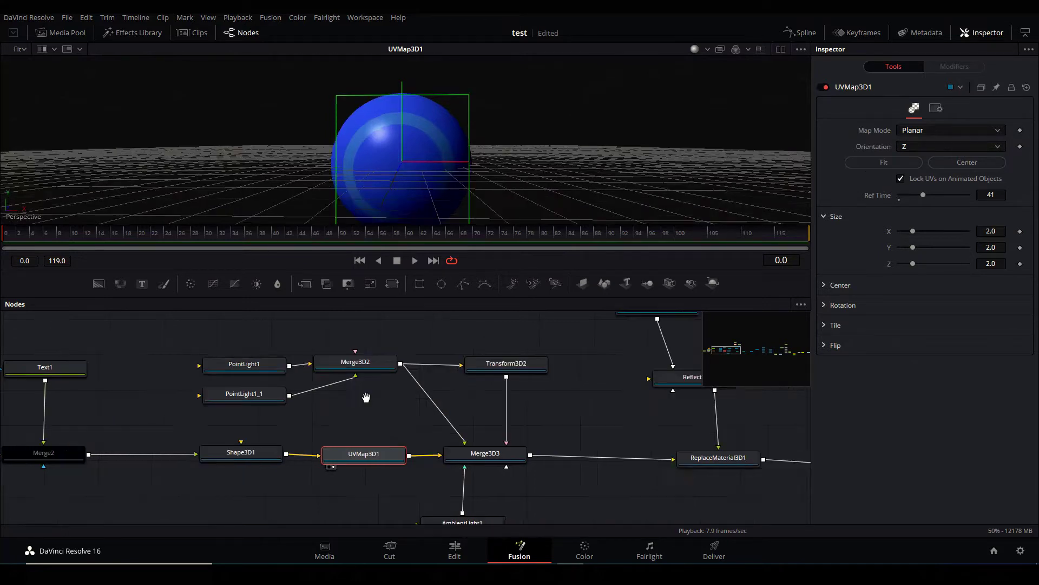
drag(367, 399, 399, 397)
drag(410, 454, 415, 237)
drag(391, 427, 370, 429)
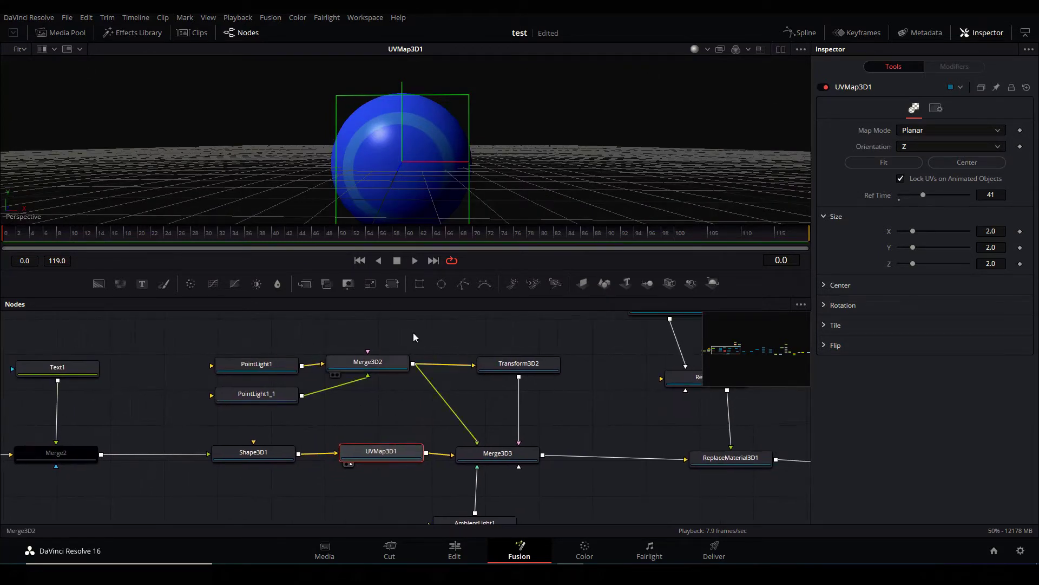
drag(442, 142, 439, 146)
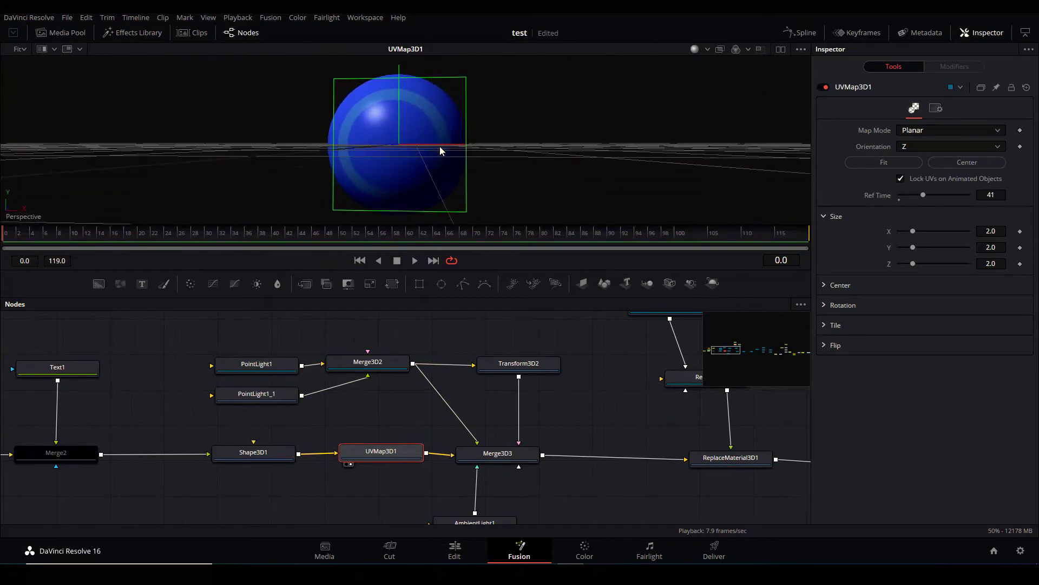
- View the Merge3D3 output and inspect the PointLight1, PointLight1_1 and Merge3D2 nodes that light the ball
click(273, 364)
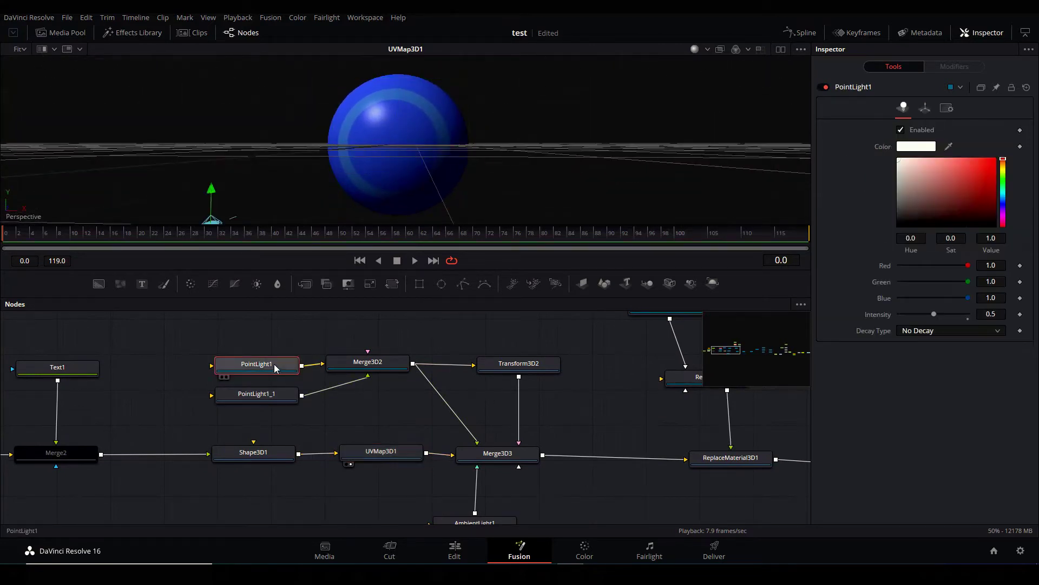
drag(520, 462, 299, 176)
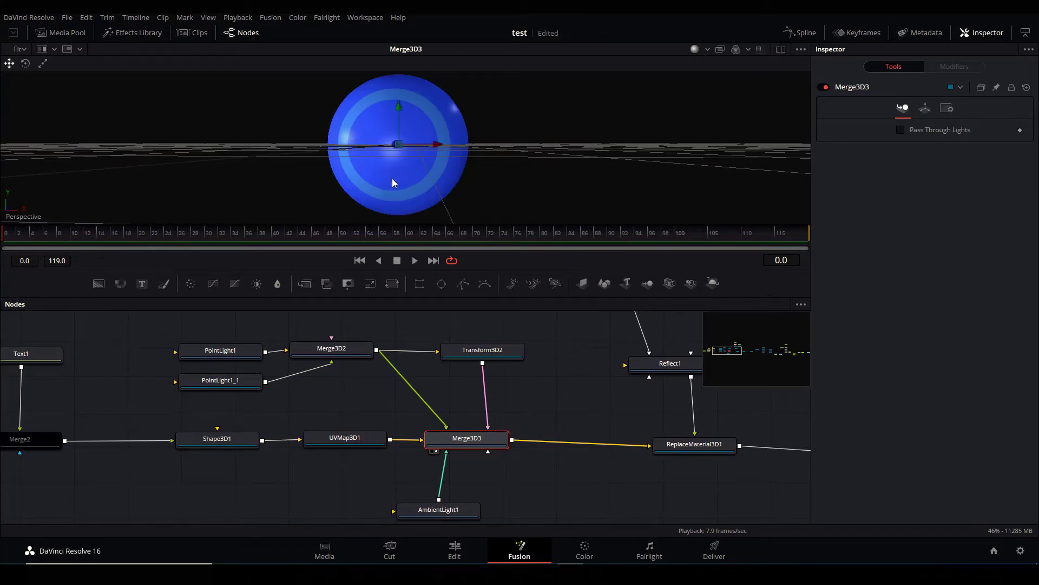
drag(398, 428, 389, 431)
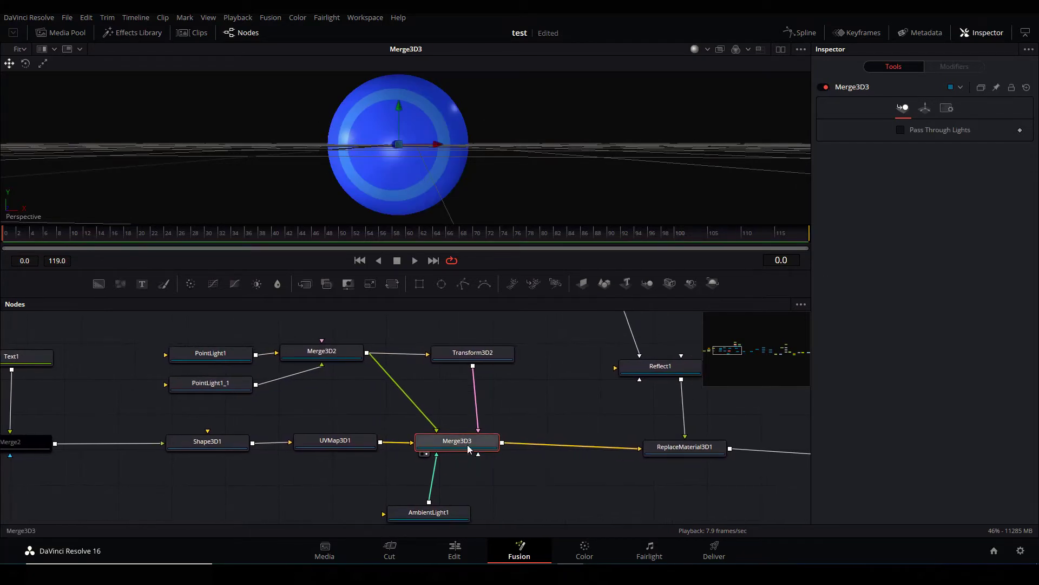
click(233, 354)
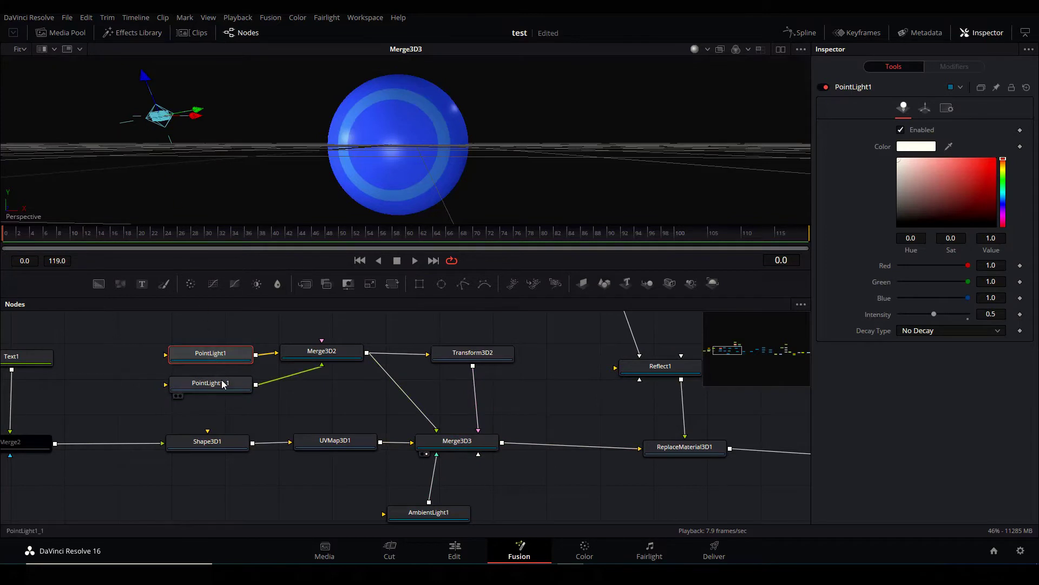
click(222, 384)
click(330, 353)
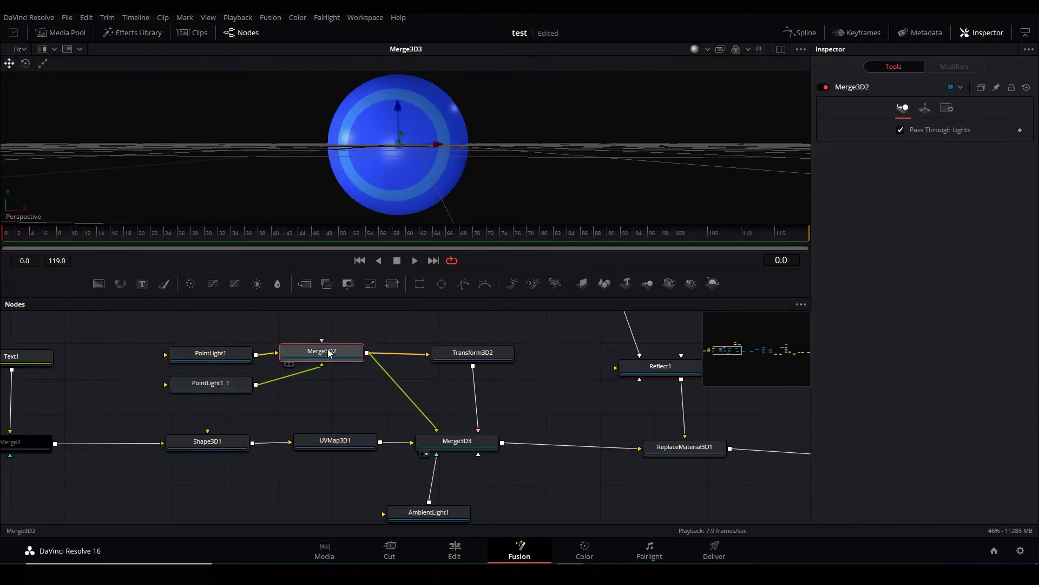
- Disable the AmbientLight1 and Transform3D2 nodes feeding Merge3D3
scroll(437, 354, down, 2)
click(435, 469)
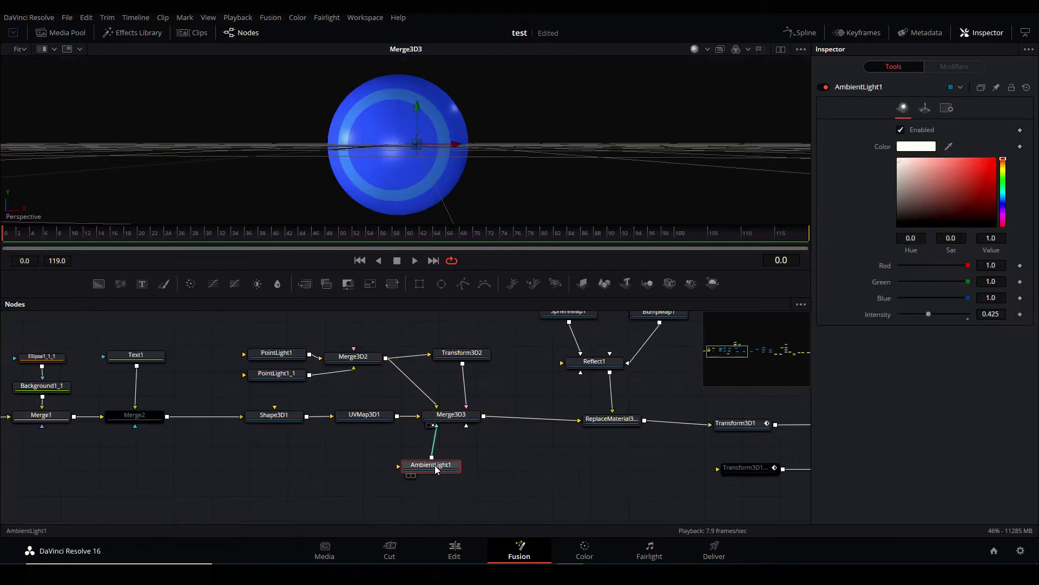
key(ctrl+p)
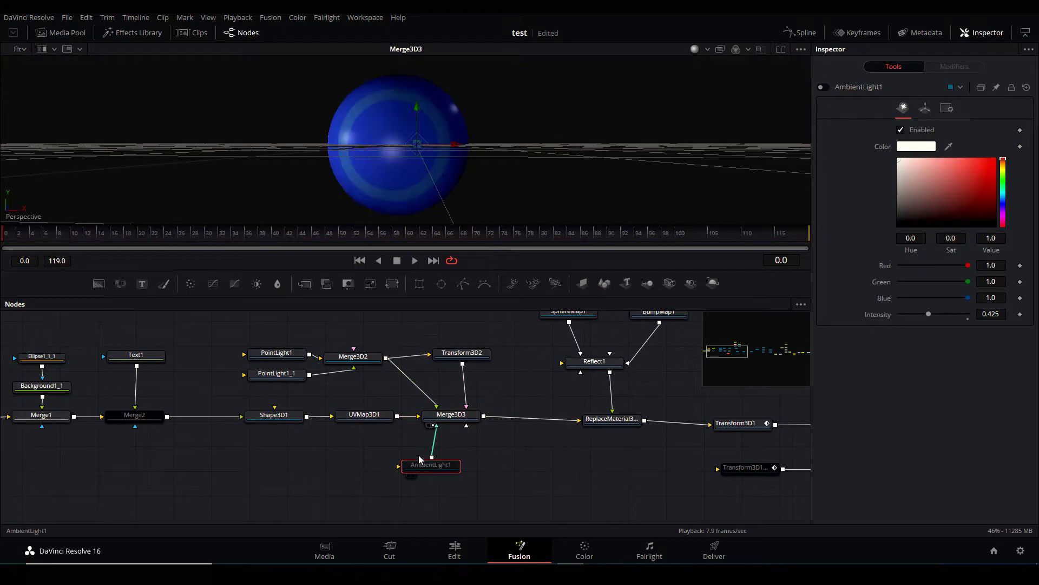
click(456, 354)
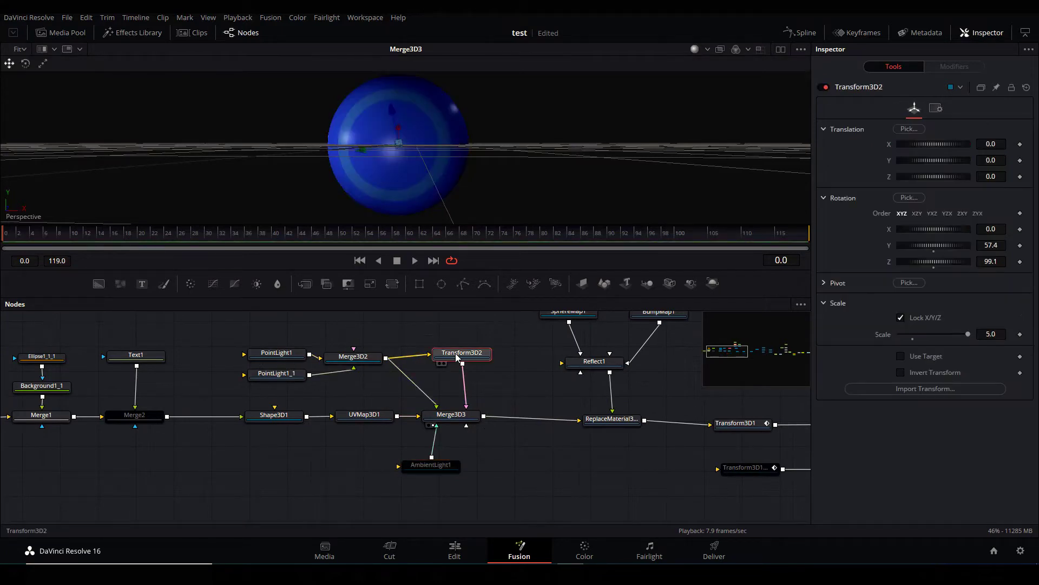
key(ctrl+p)
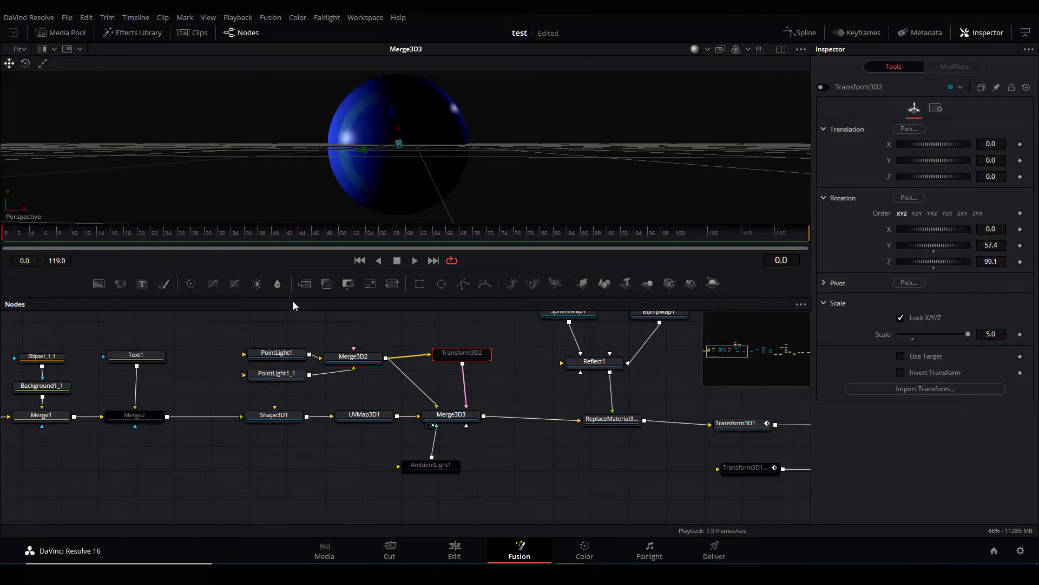
- Inspect the PointLight1 and PointLight1_1 nodes and look at how they light the ball from a slightly different angle
click(284, 358)
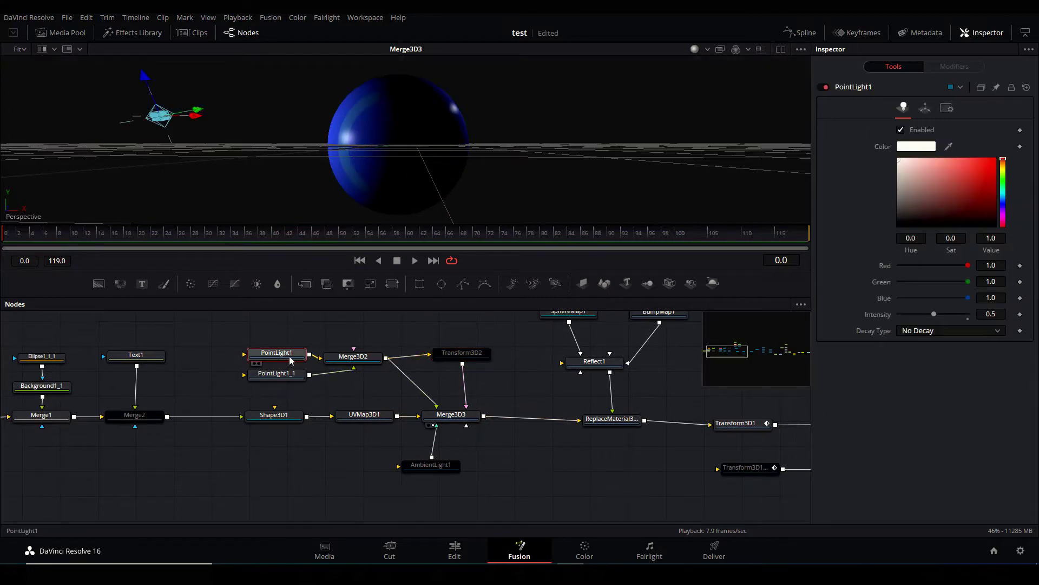
click(280, 377)
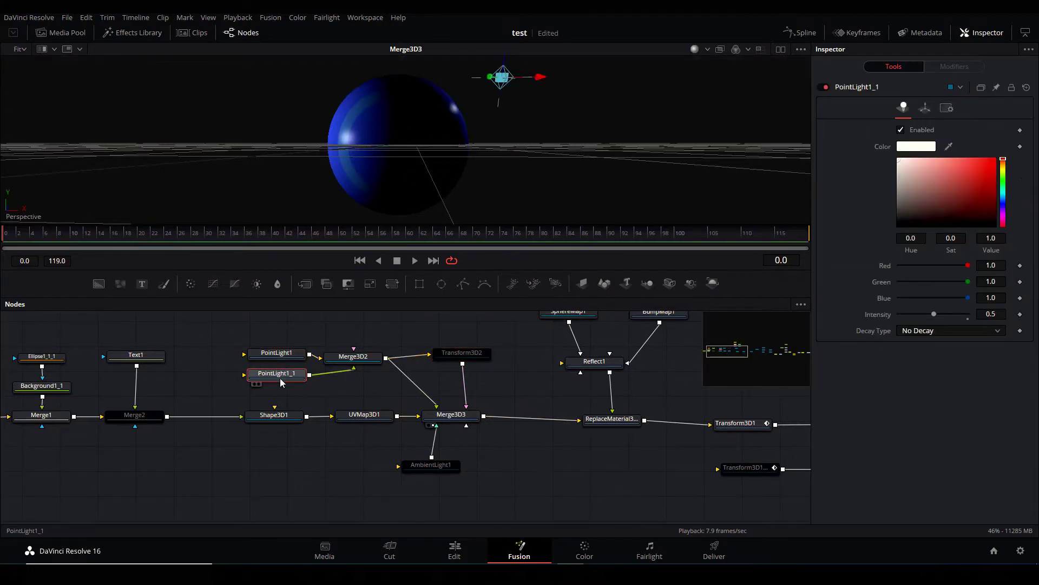
drag(536, 98, 419, 161)
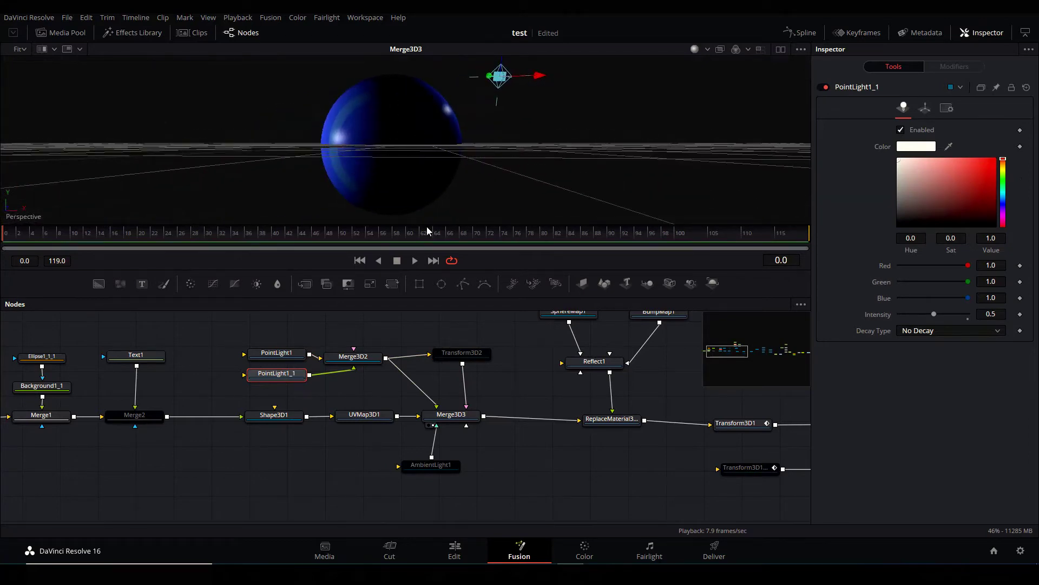
- Re-enable the Transform3D2 and AmbientLight1 nodes feeding Merge3D3
click(465, 355)
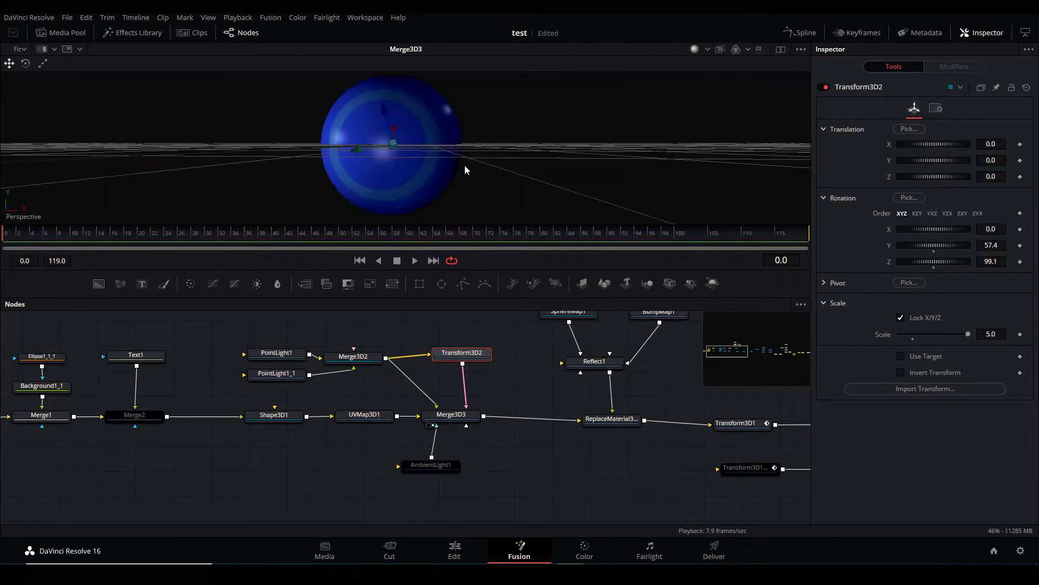
click(438, 464)
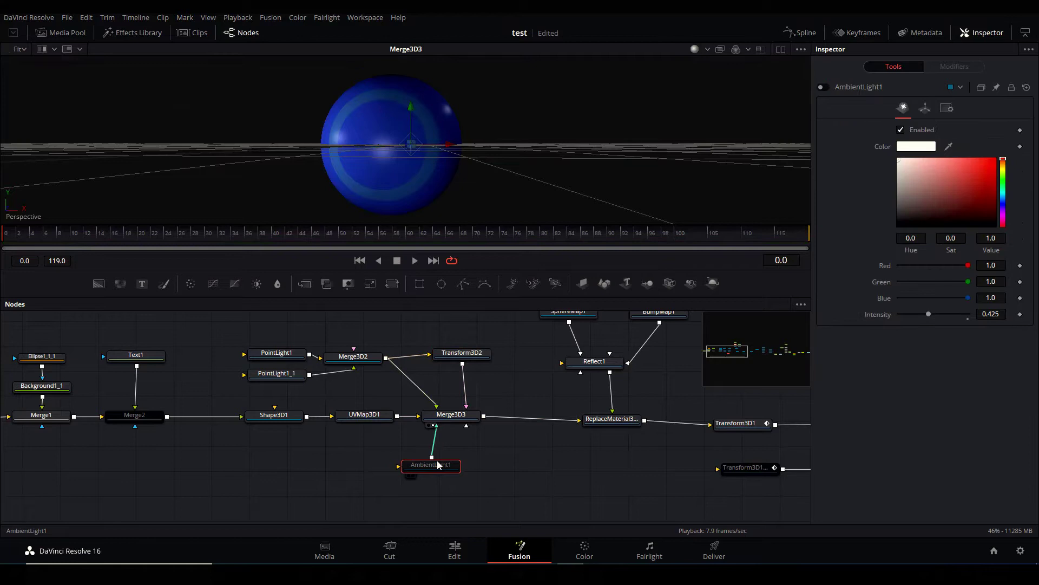
key(ctrl+p)
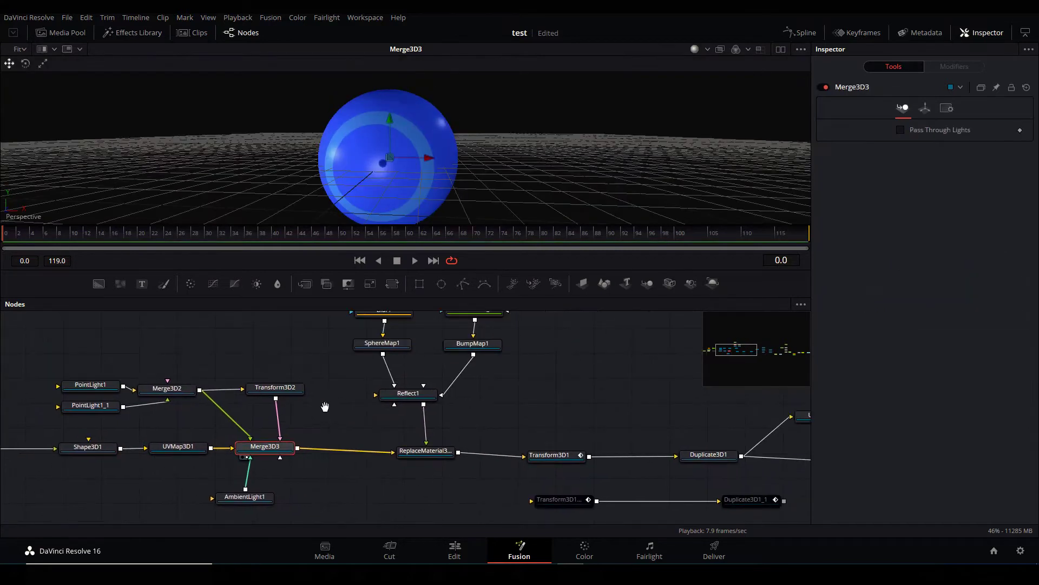
- View the outputs of FastNoise1, Blur1 and SphereMap1 in turn to examine how the reflection environment is built
drag(560, 360, 541, 413)
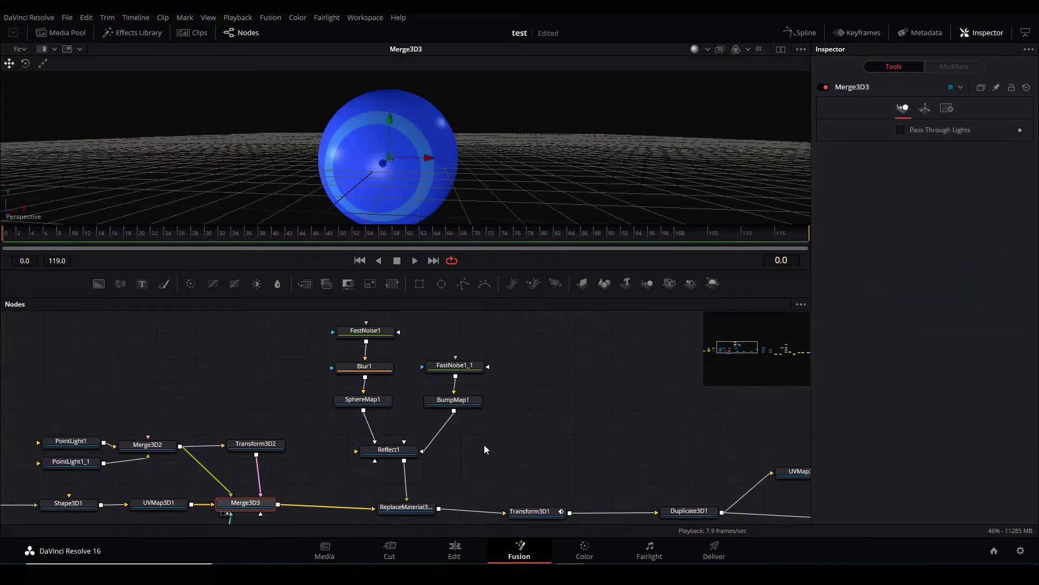
drag(403, 452, 482, 116)
drag(376, 340, 410, 160)
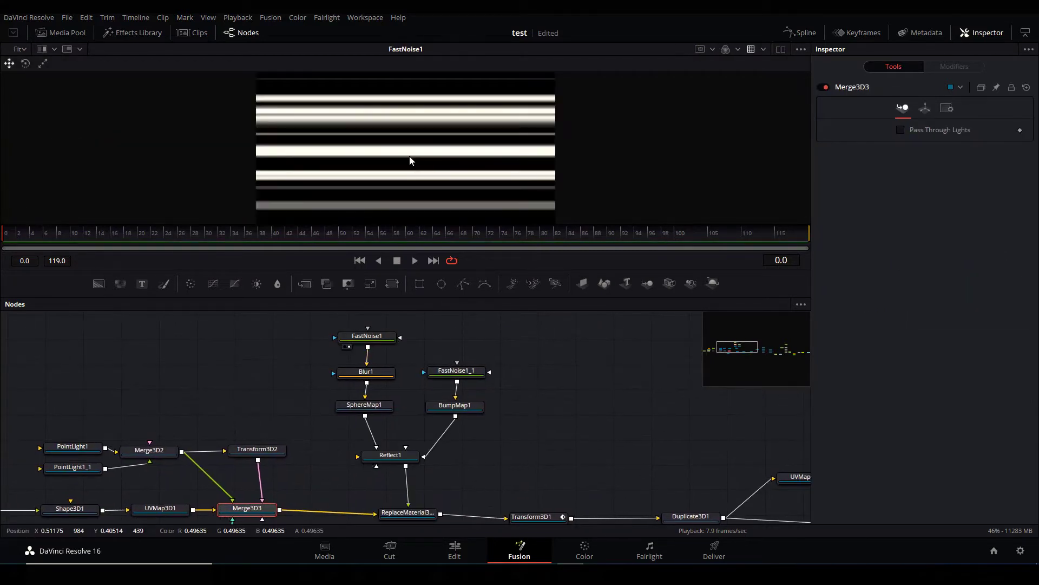
click(367, 336)
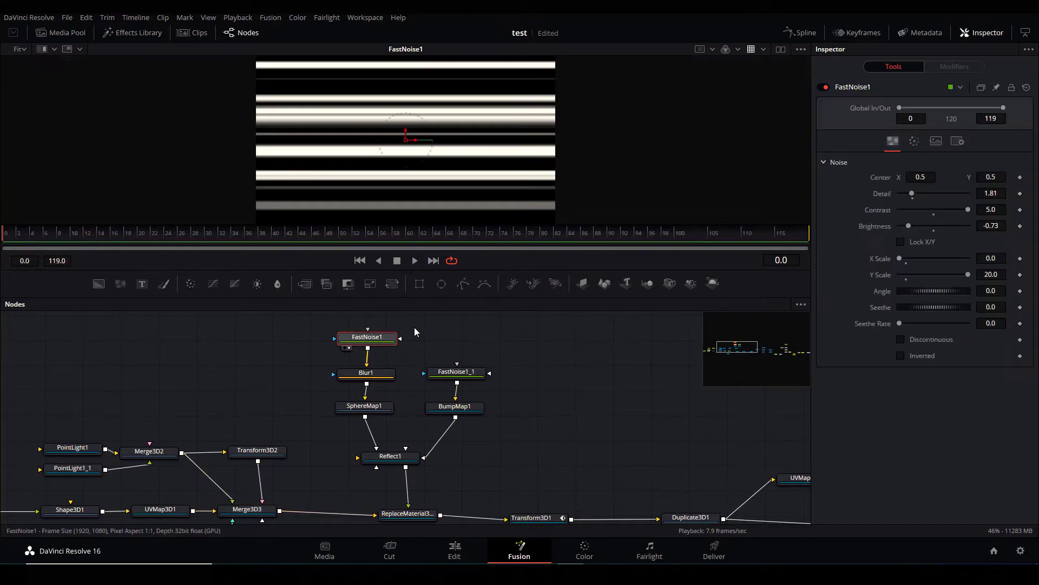
drag(366, 372, 424, 164)
drag(604, 421, 618, 377)
click(361, 373)
drag(392, 368, 396, 367)
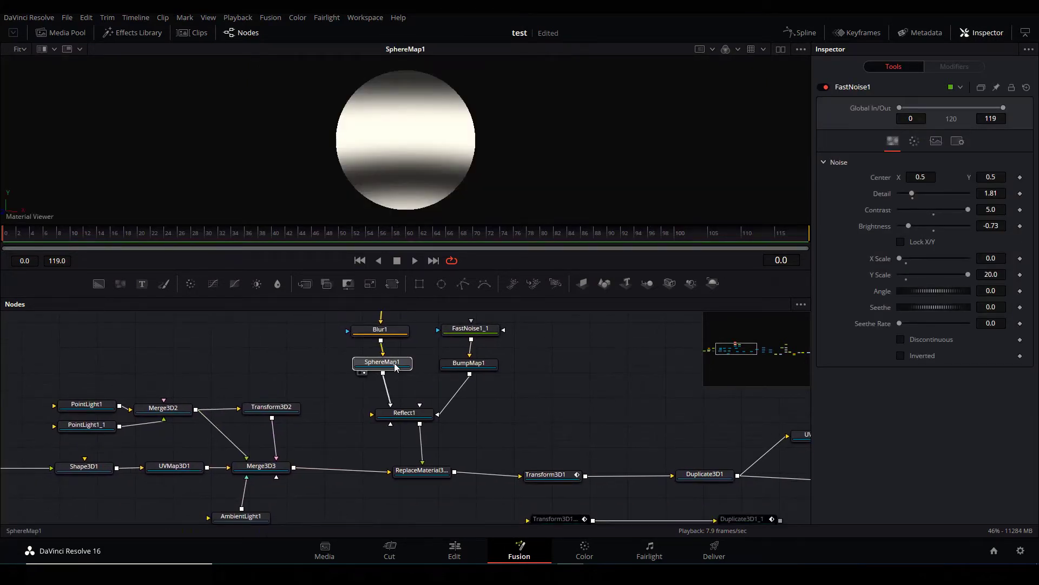
- Inspect the Reflect1 settings, and view the FastNoise1_1 and BumpMap1 outputs to examine the surface bump
click(401, 414)
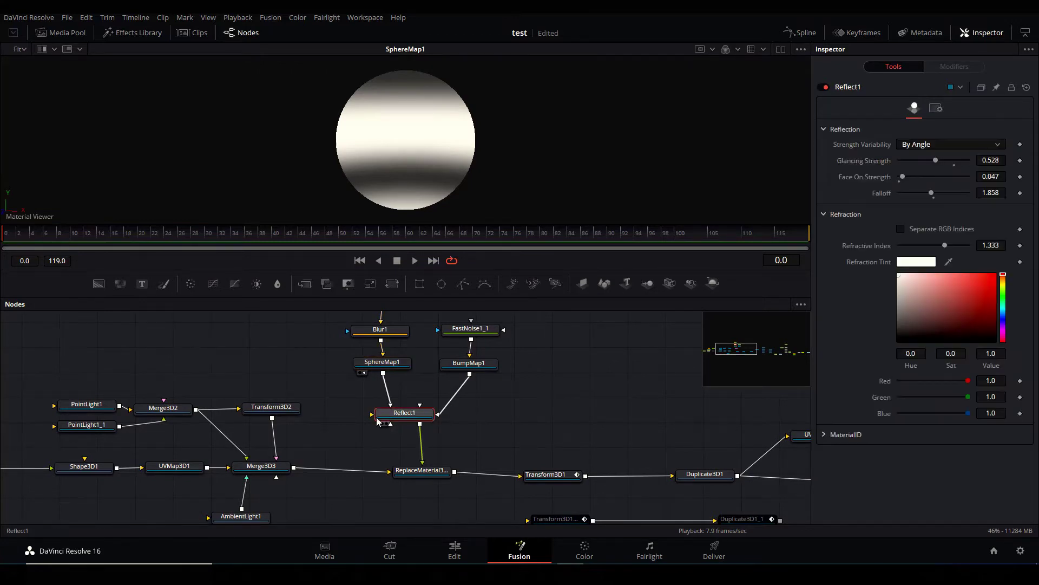
drag(520, 373, 501, 425)
drag(471, 387, 445, 154)
click(449, 417)
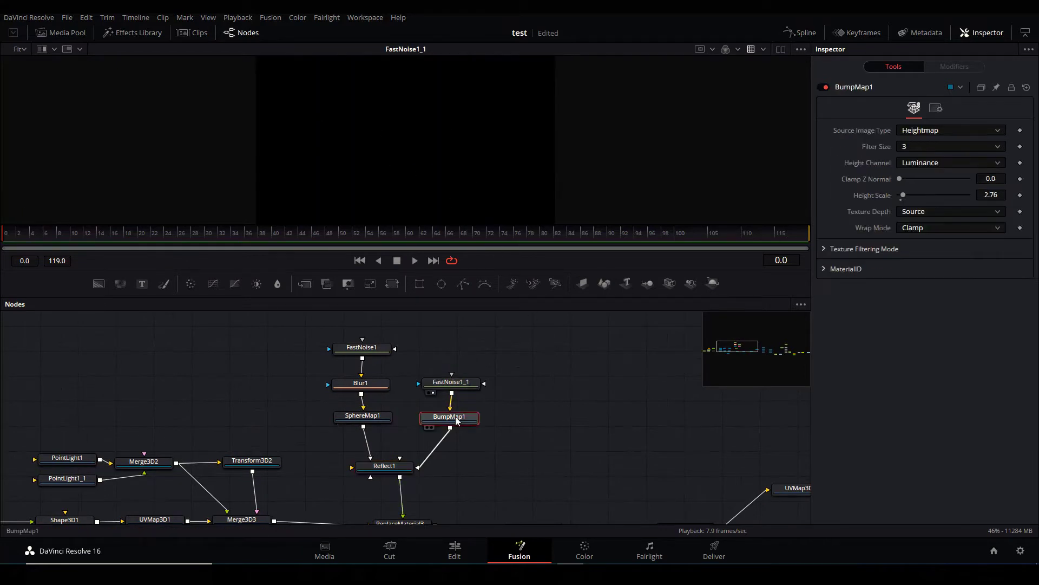
drag(450, 154, 451, 157)
drag(459, 418, 469, 373)
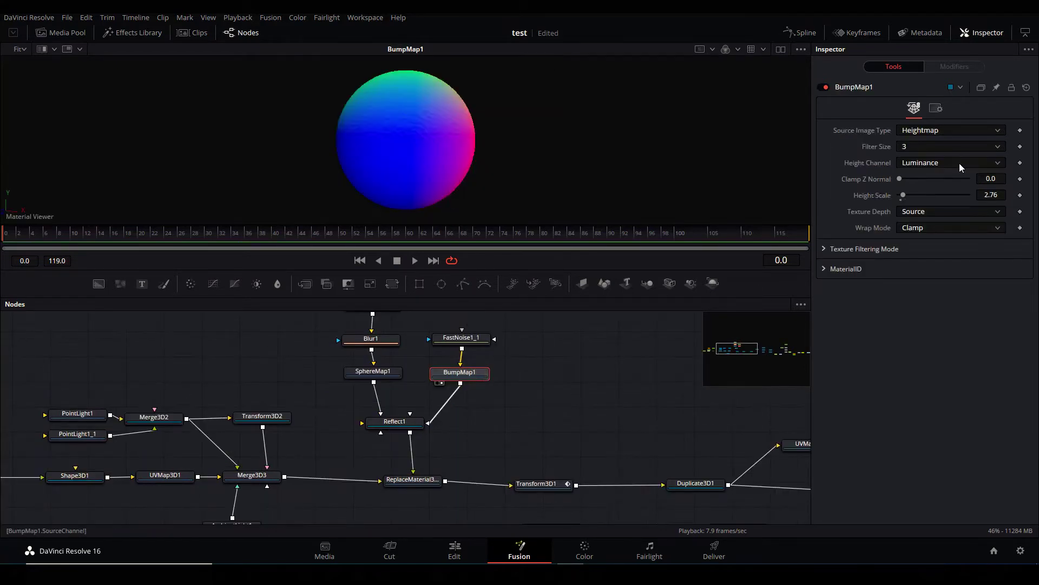
scroll(414, 401, down, 1)
- View the Reflect1 and ReplaceMaterial3D1 outputs to examine how the reflective material is applied to the ball
click(415, 401)
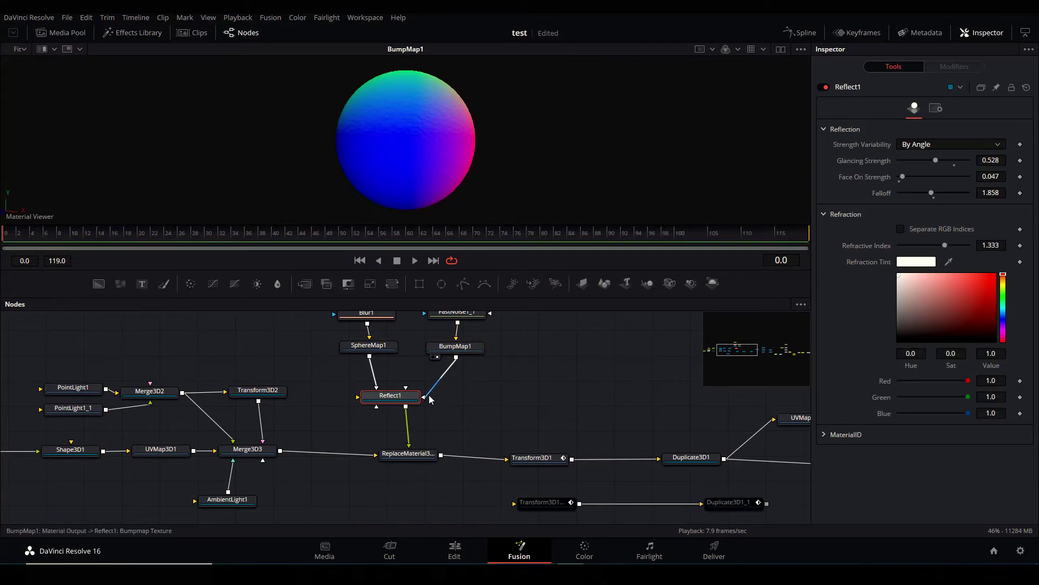
key(1)
scroll(415, 401, down, 2)
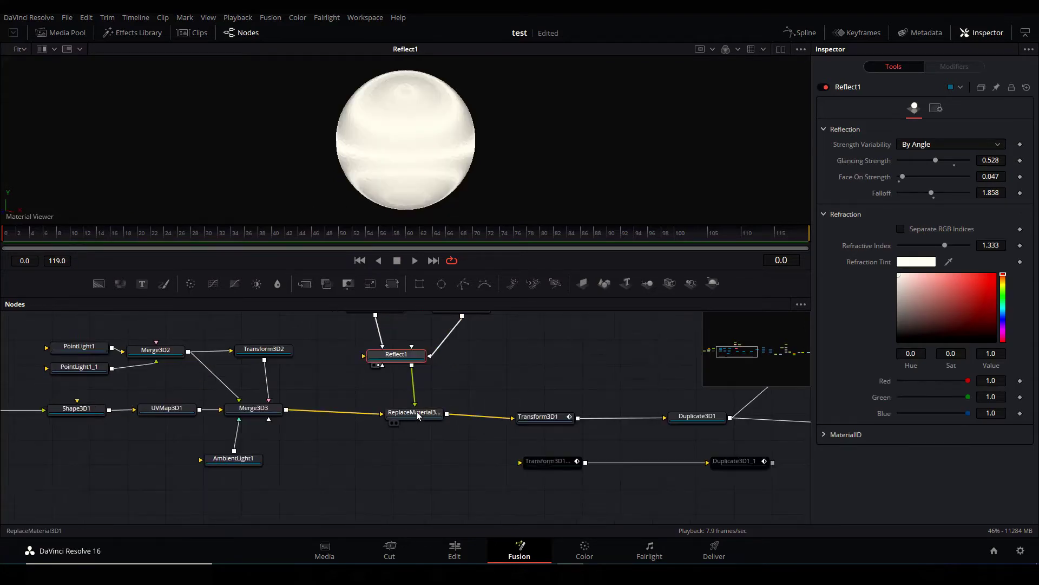
click(418, 416)
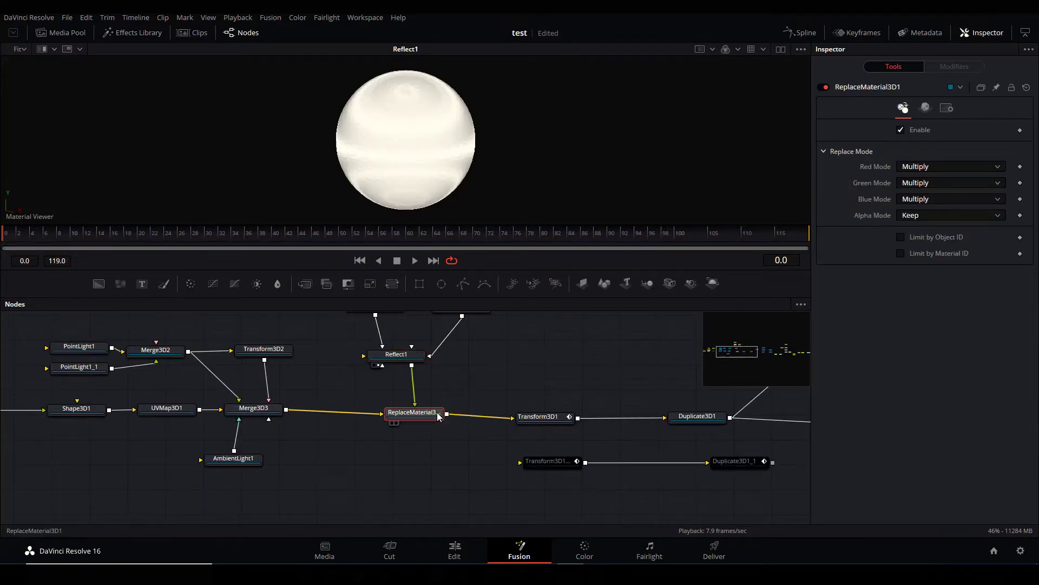
key(1)
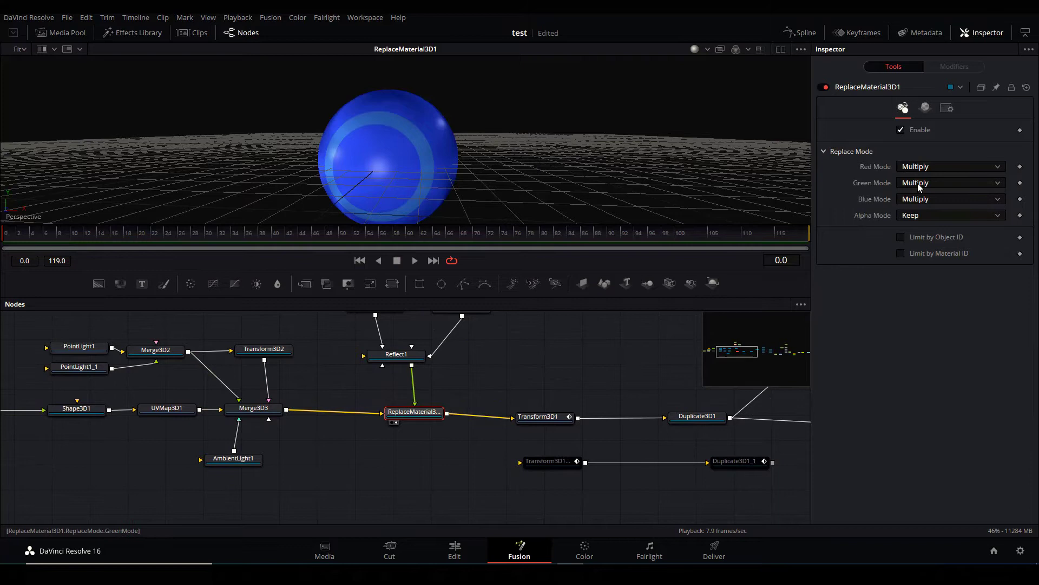
drag(407, 160, 420, 139)
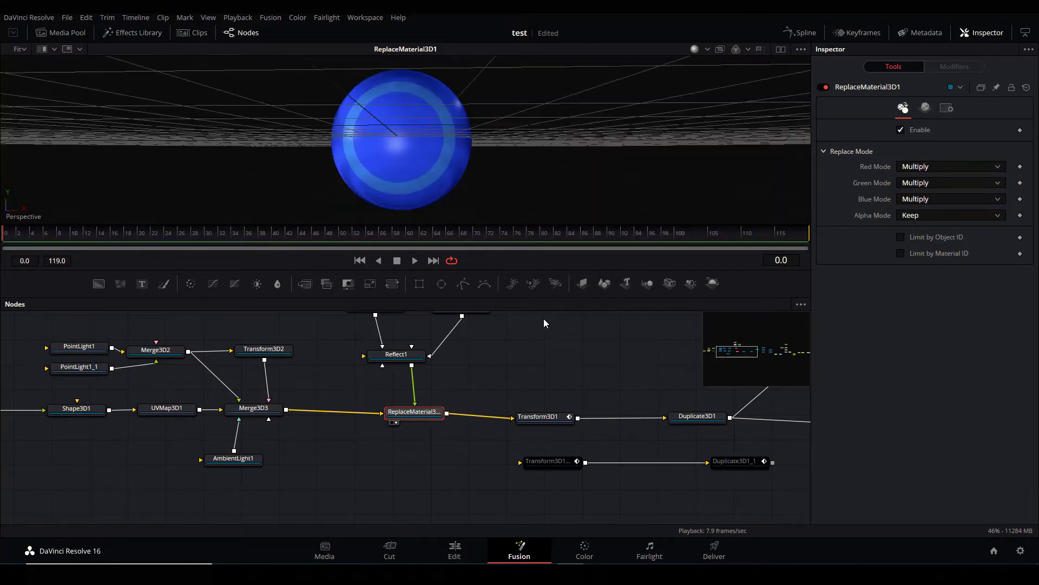
- View the Transform3D1 and Duplicate3D1 outputs, scrub the ball animation back to frame 22, and inspect the Duplicate3D1 settings
drag(551, 413, 411, 144)
click(346, 444)
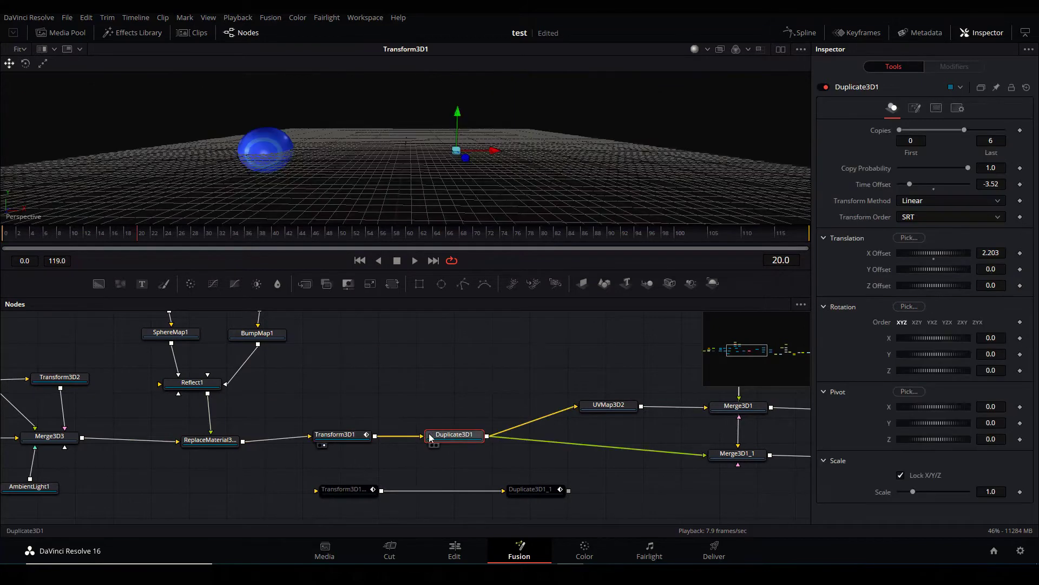
drag(454, 435, 476, 115)
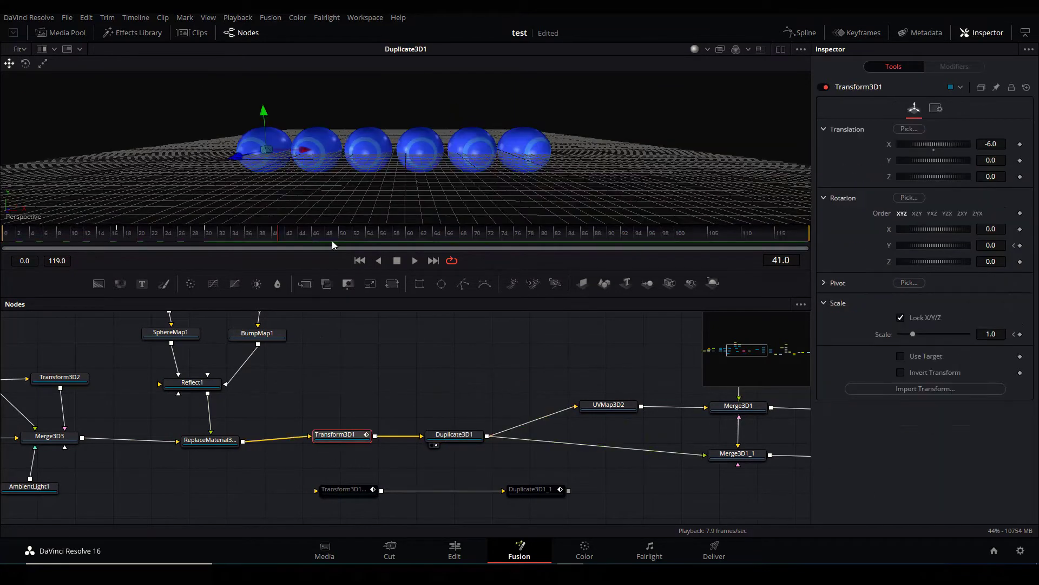
drag(281, 233, 151, 232)
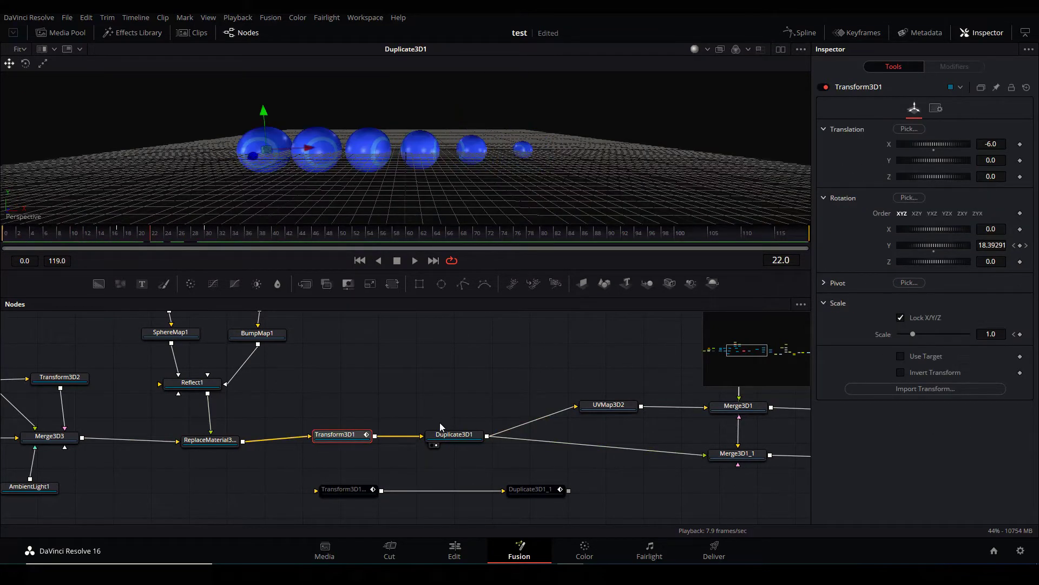
click(457, 436)
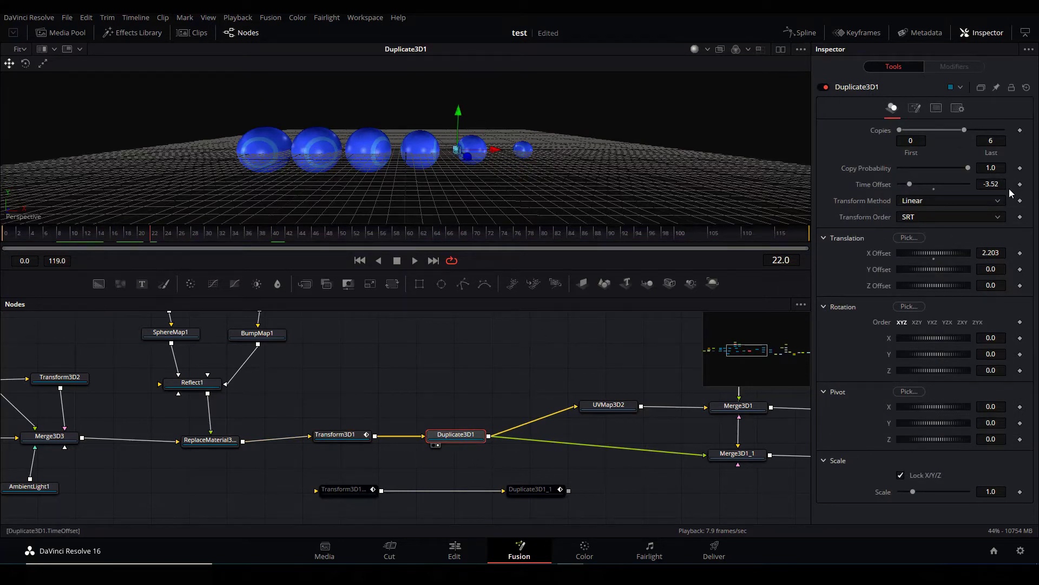
- Enable the Merge2 node that overlays the number text on the ball texture
scroll(465, 394, up, 2)
drag(417, 384, 239, 331)
drag(501, 467, 405, 461)
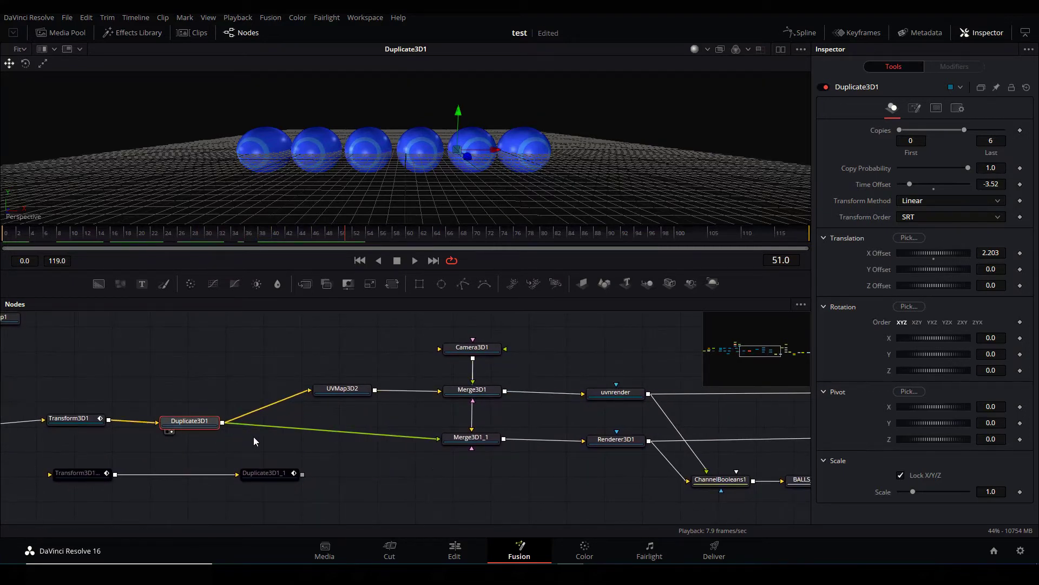
drag(397, 492, 449, 471)
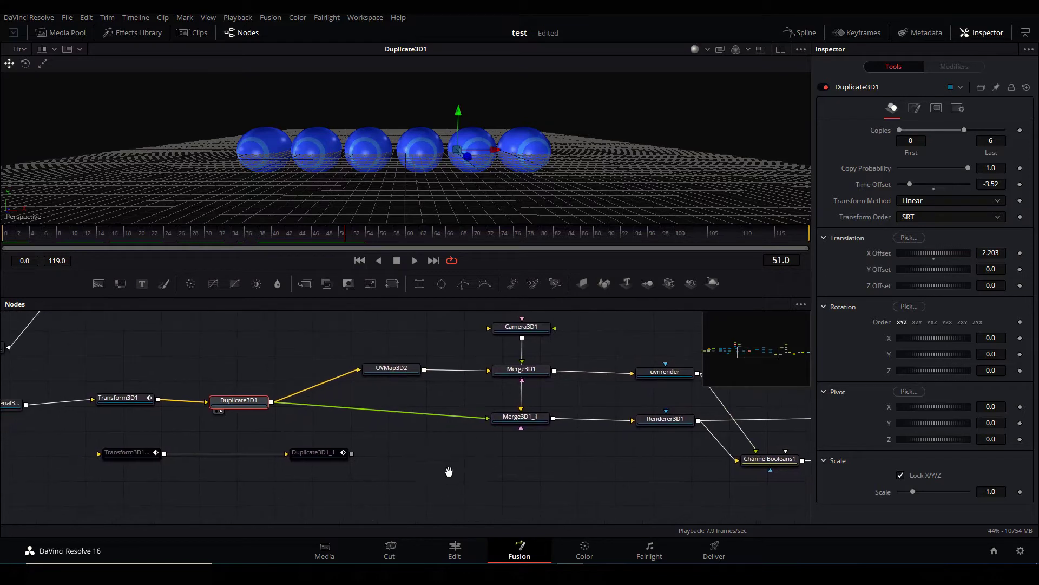
drag(266, 399, 707, 399)
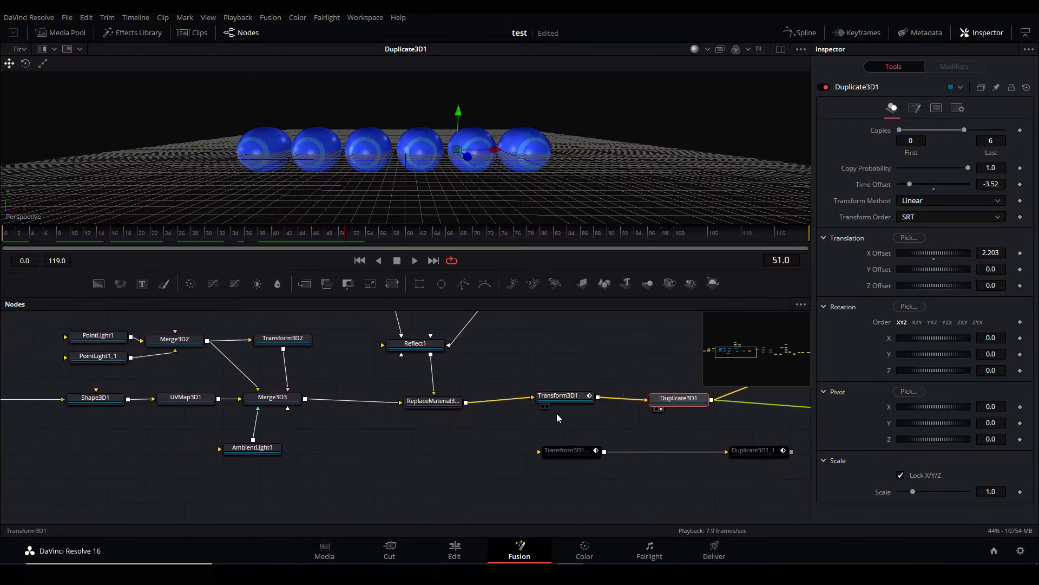
drag(325, 473, 406, 476)
click(280, 404)
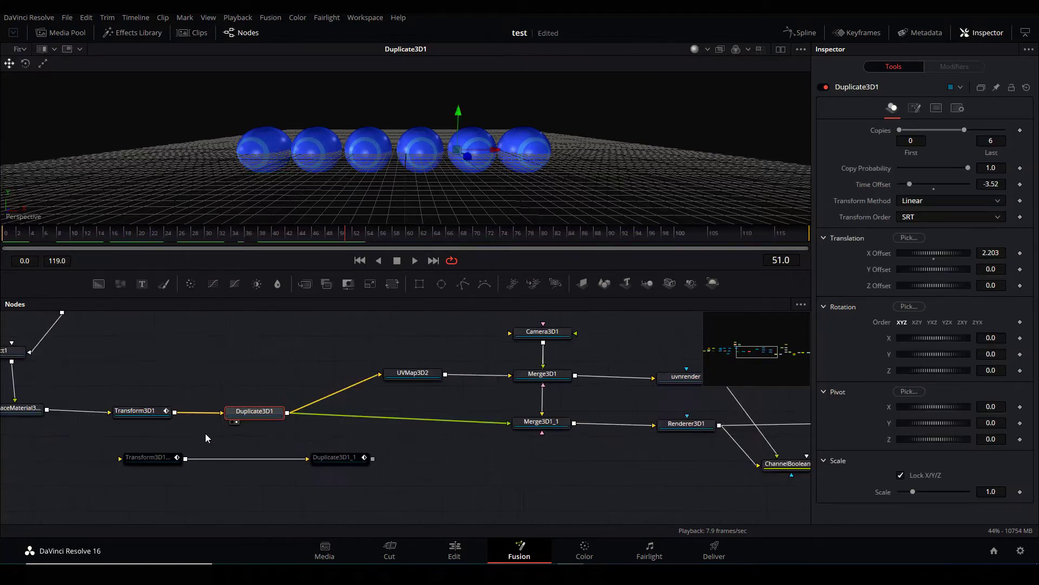
drag(219, 435, 635, 419)
drag(284, 441, 791, 463)
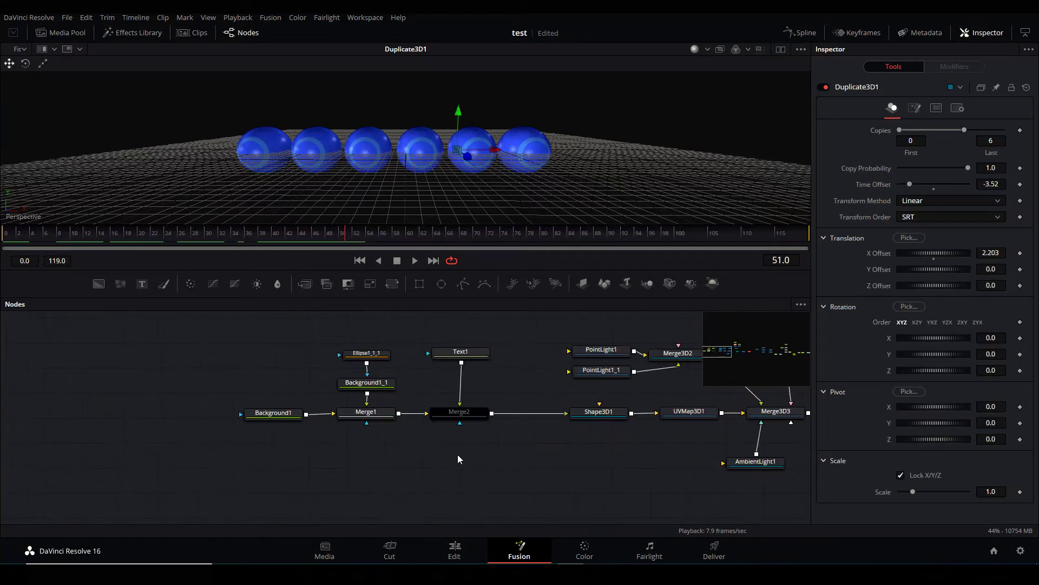
click(469, 415)
click(822, 87)
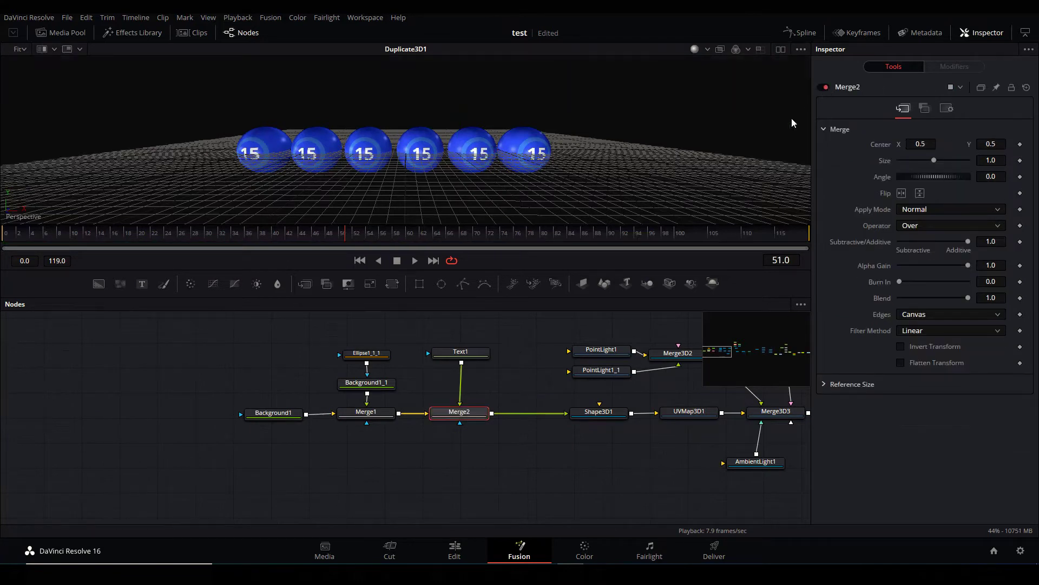
- Try adding "ff" after the 15 in Text1's styled text, and remove the added characters
click(480, 354)
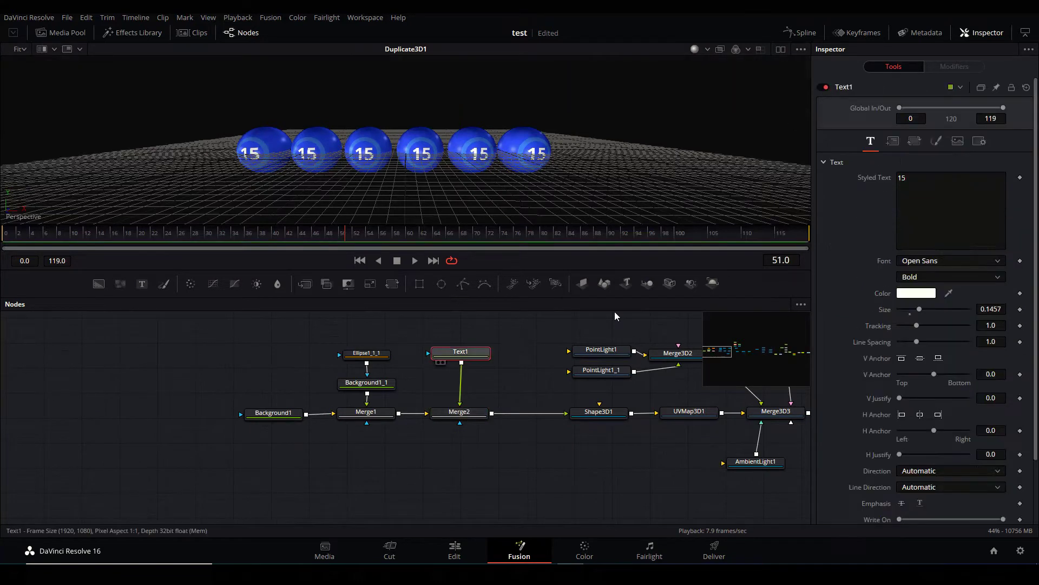
click(921, 180)
text(ff)
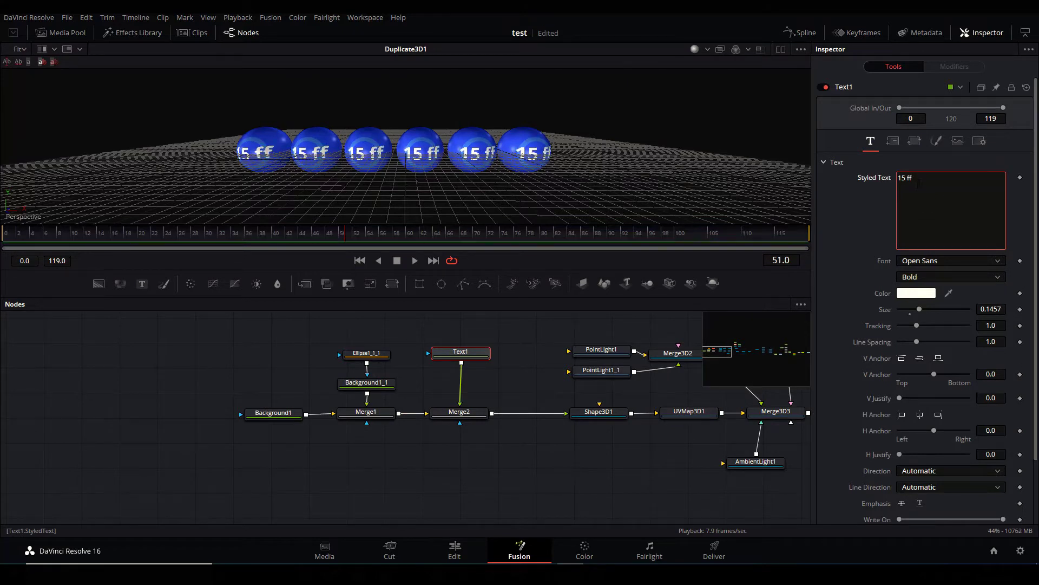
key(BackSpace)
key(BackSpace)
key(BackSpace)
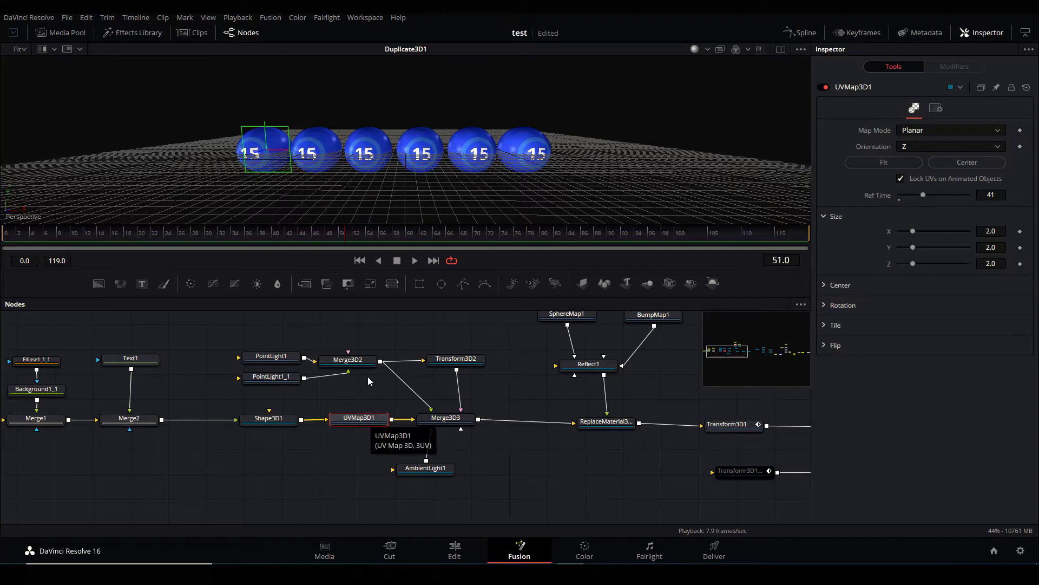
- Disable the Merge2 node to take the number text off the ball texture
scroll(345, 434, left, 8)
click(374, 405)
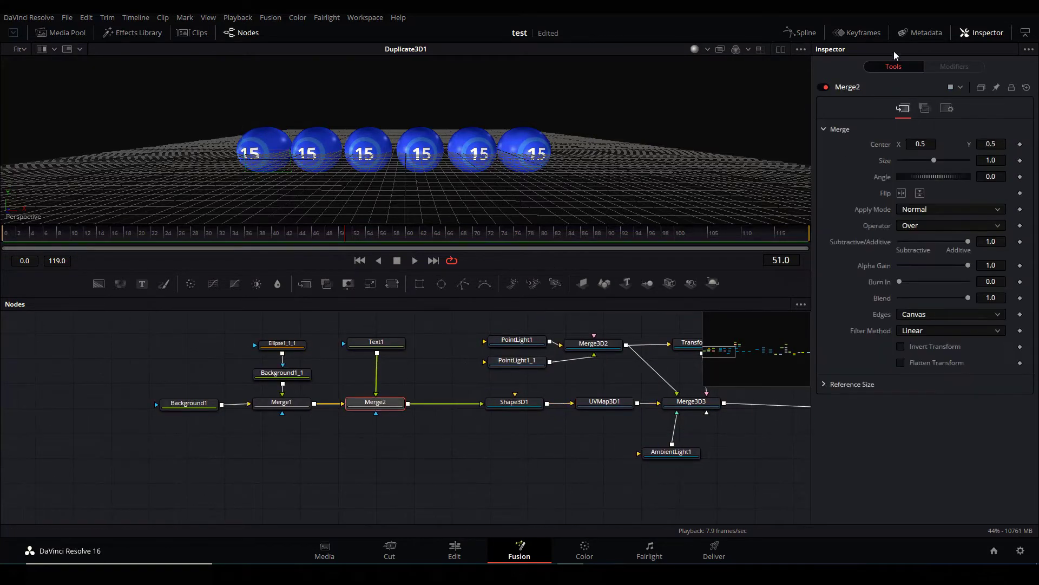
click(826, 86)
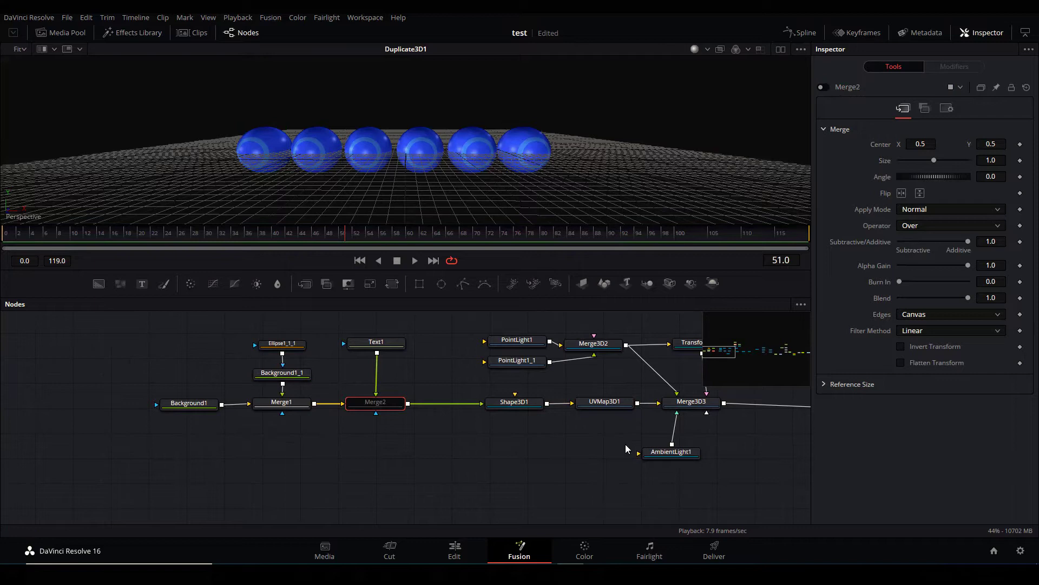
- Inspect the UVMap3D2 node to examine the planar mapping across the row of duplicated balls
scroll(585, 482, right, 10)
scroll(585, 482, right, 15)
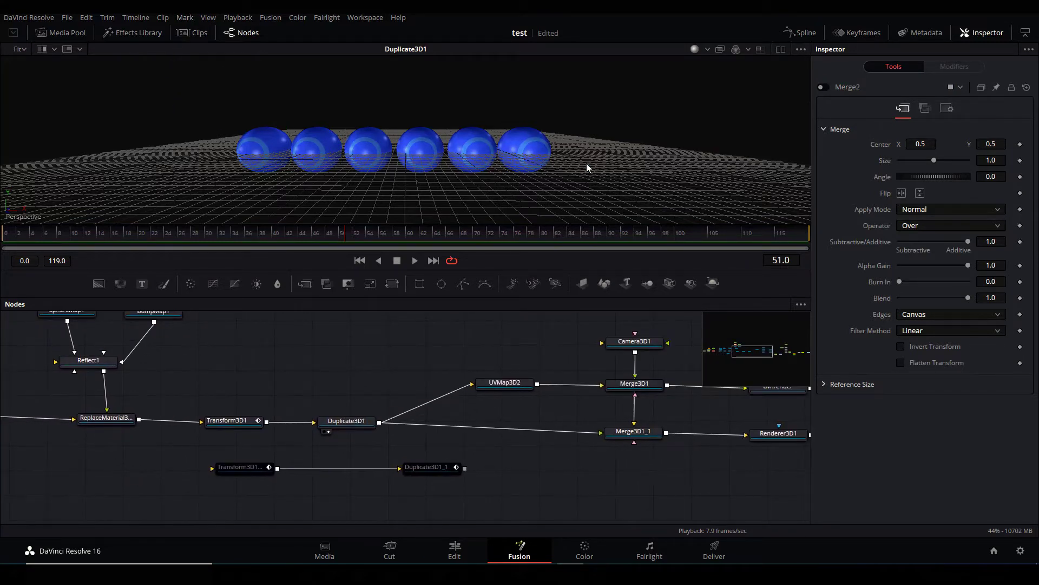
mouse_move(532, 386)
mouse_down()
mouse_move(520, 418)
mouse_move(523, 386)
mouse_up()
click(495, 418)
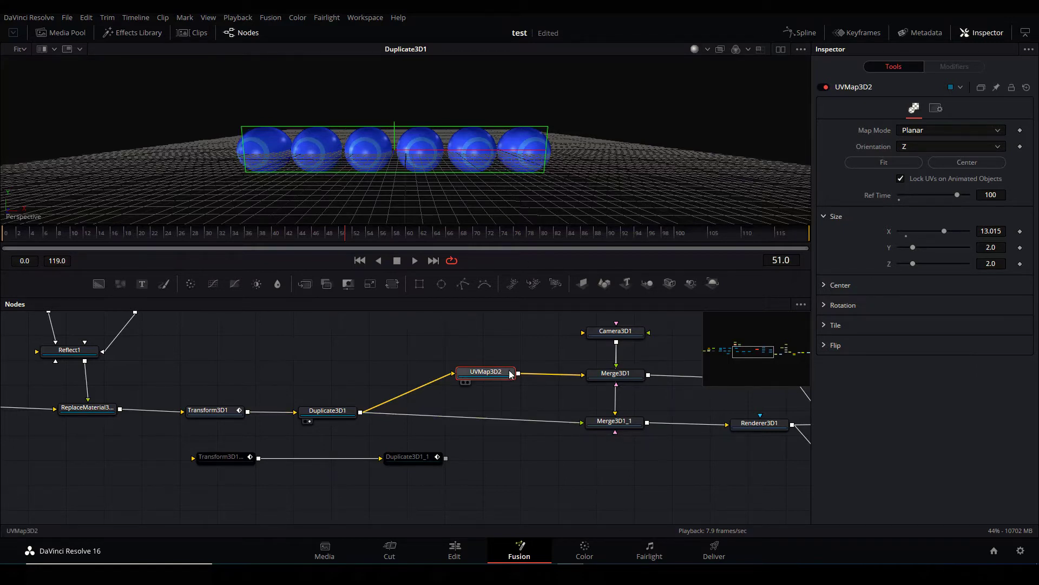
- Display the UVMap3D2 node's output in the viewer to examine how the projection changes the texture on the balls
drag(491, 374, 509, 189)
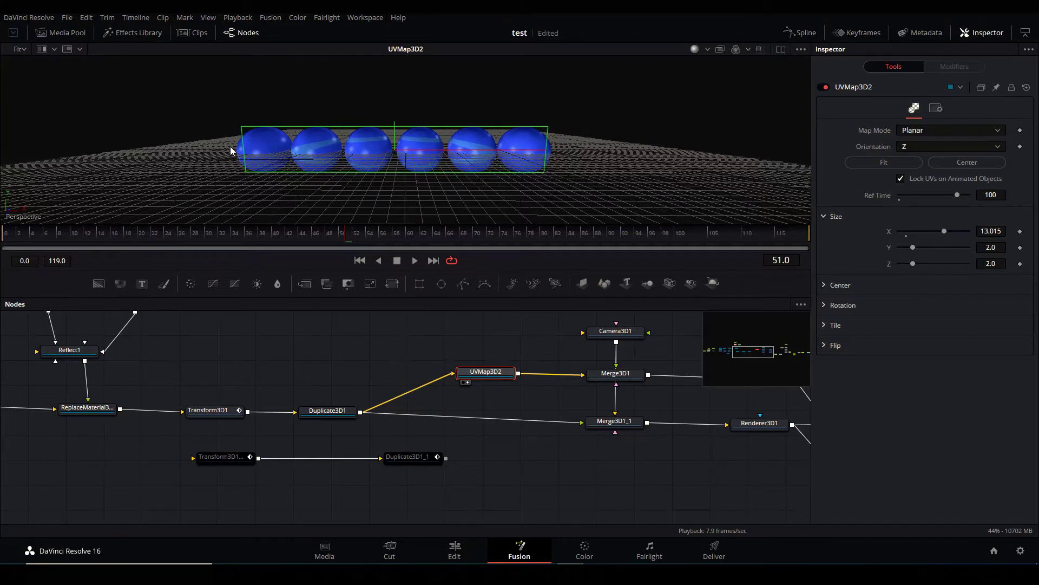
drag(56, 428, 86, 456)
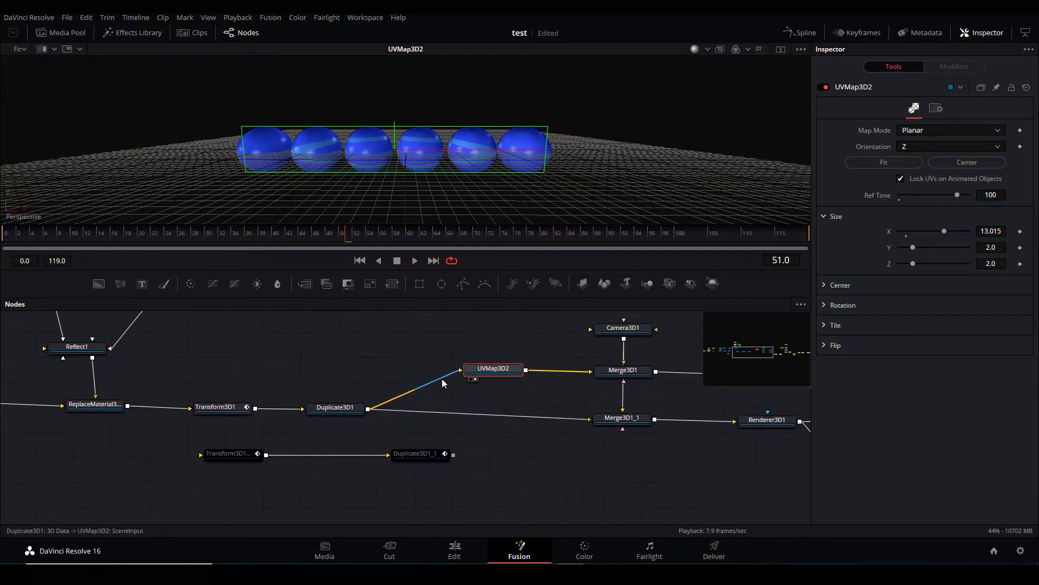
drag(511, 388, 426, 381)
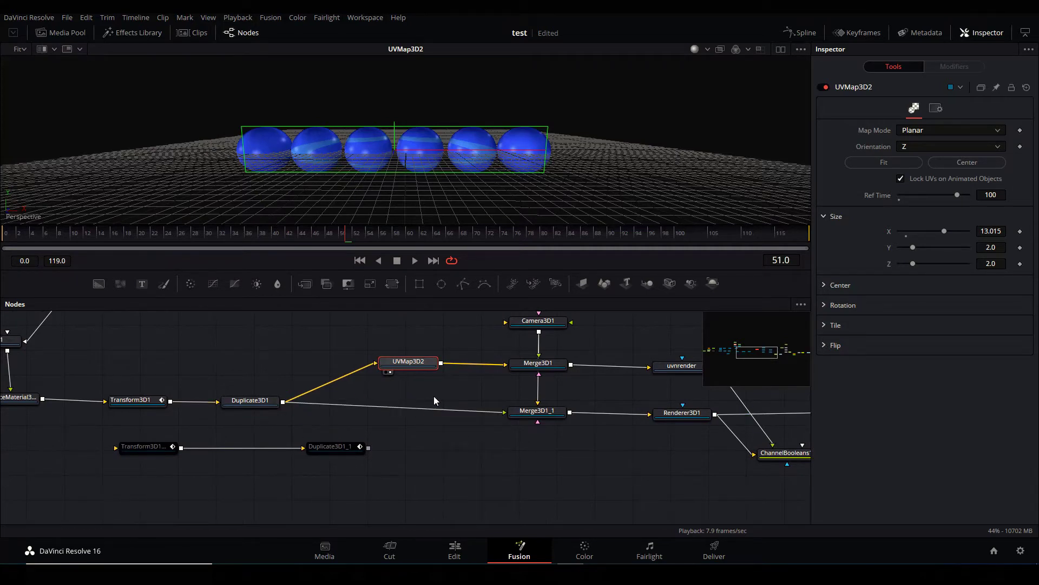
scroll(434, 400, down, 2)
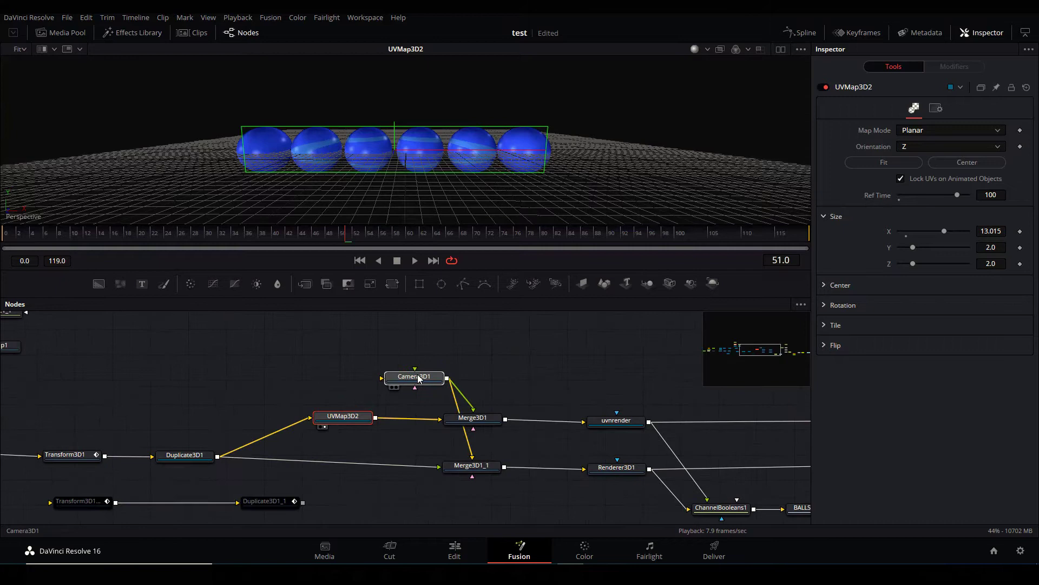
- Inspect the Camera3D1 node and how it feeds Merge3D1 and Merge3D1_1
drag(422, 377, 414, 375)
click(401, 329)
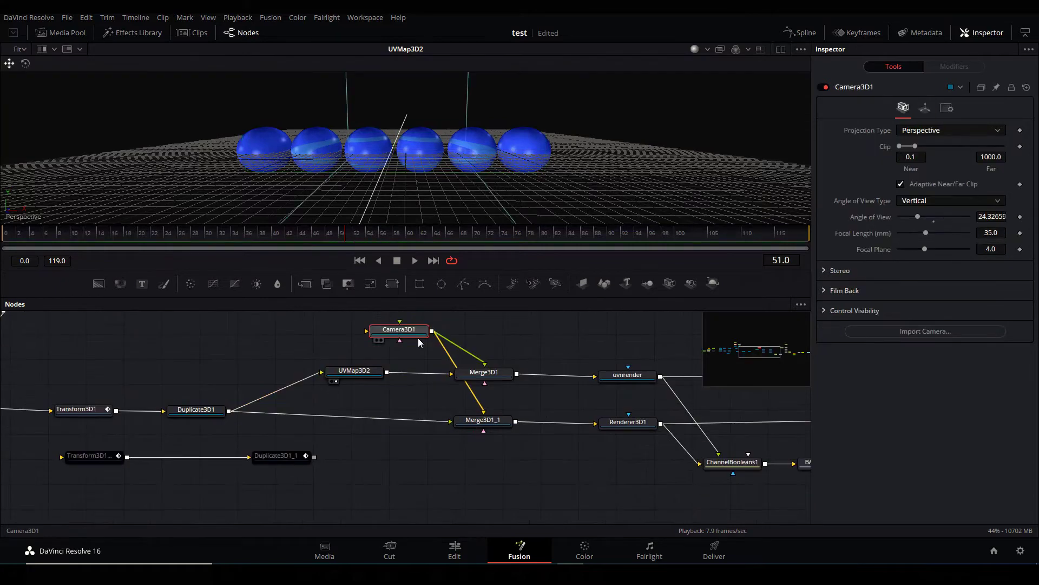
click(488, 377)
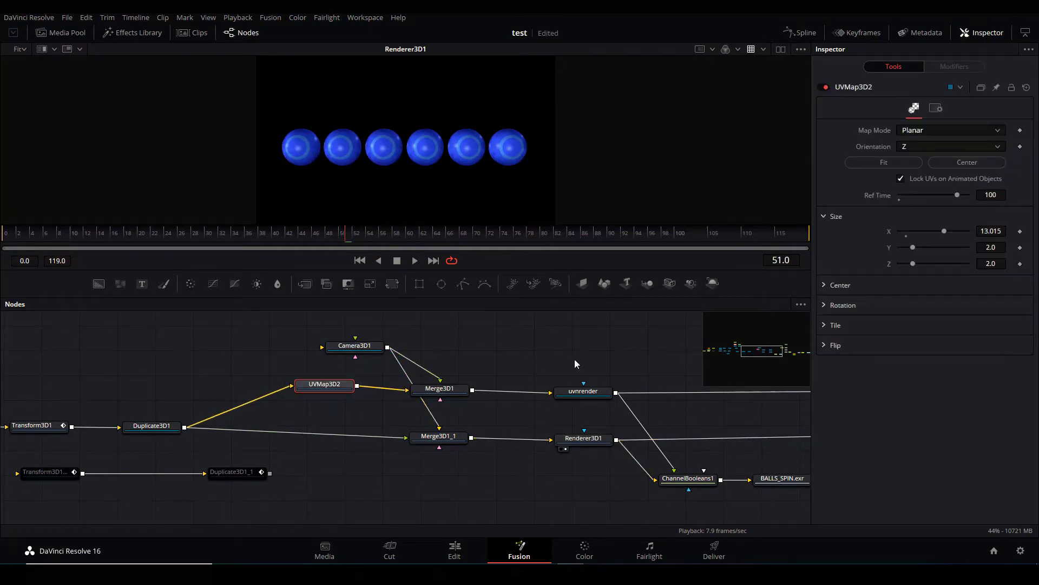
- Display the uvnrender node's UV channel and examine its texture coordinate output settings
scroll(311, 337, down, 2)
drag(575, 359, 313, 343)
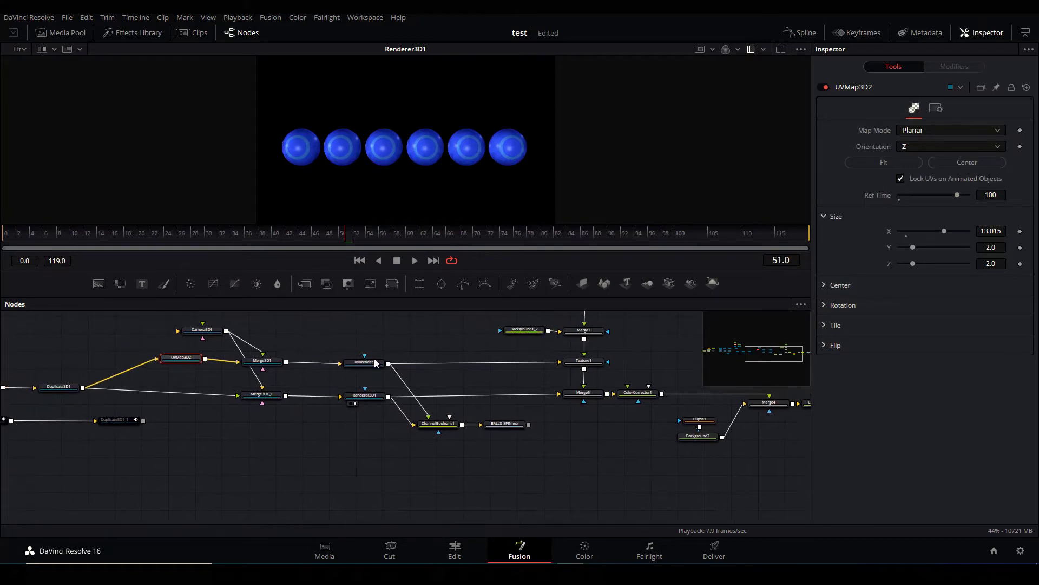
key(1)
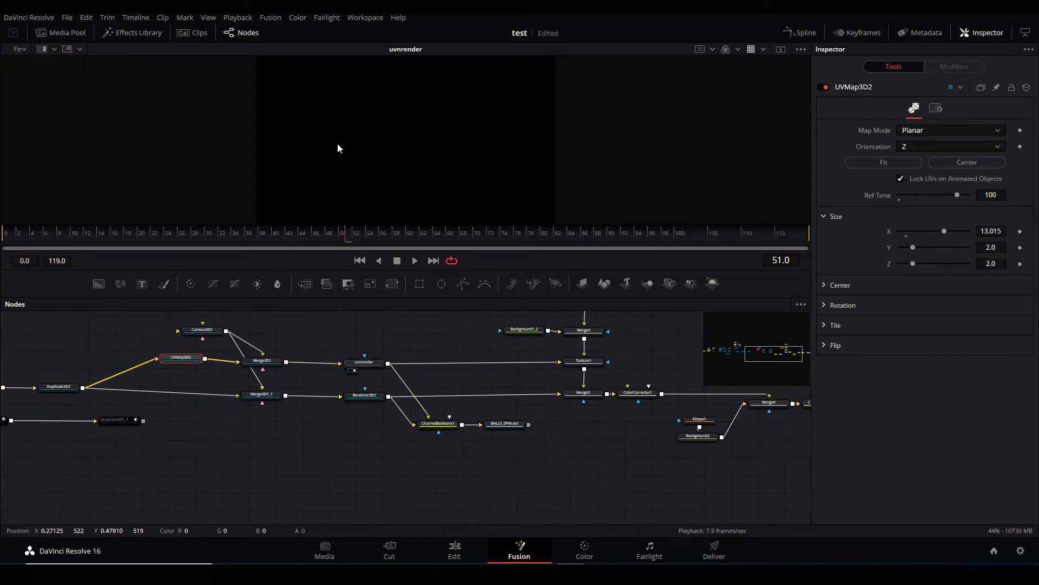
click(373, 362)
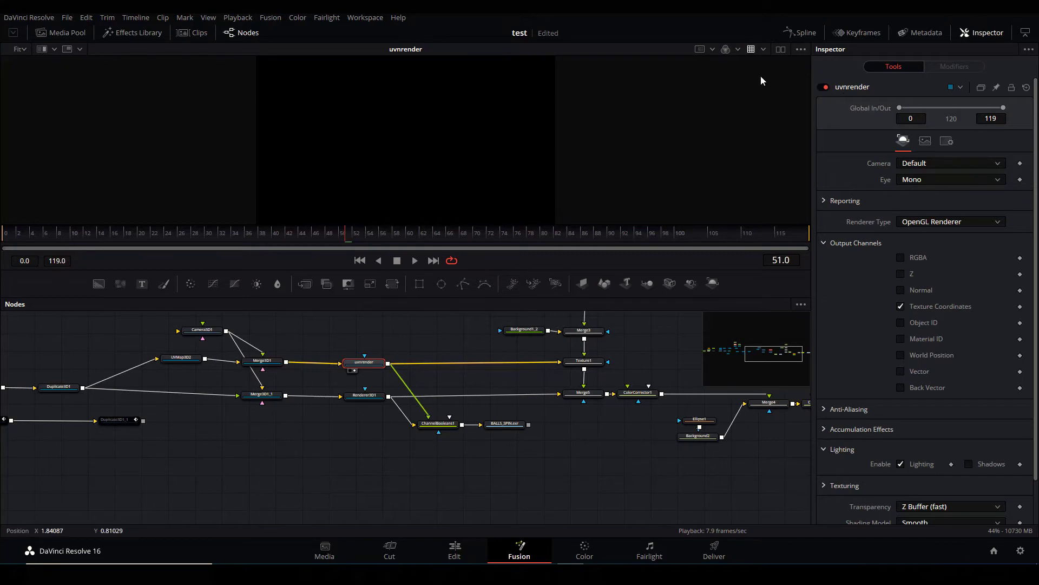
click(737, 50)
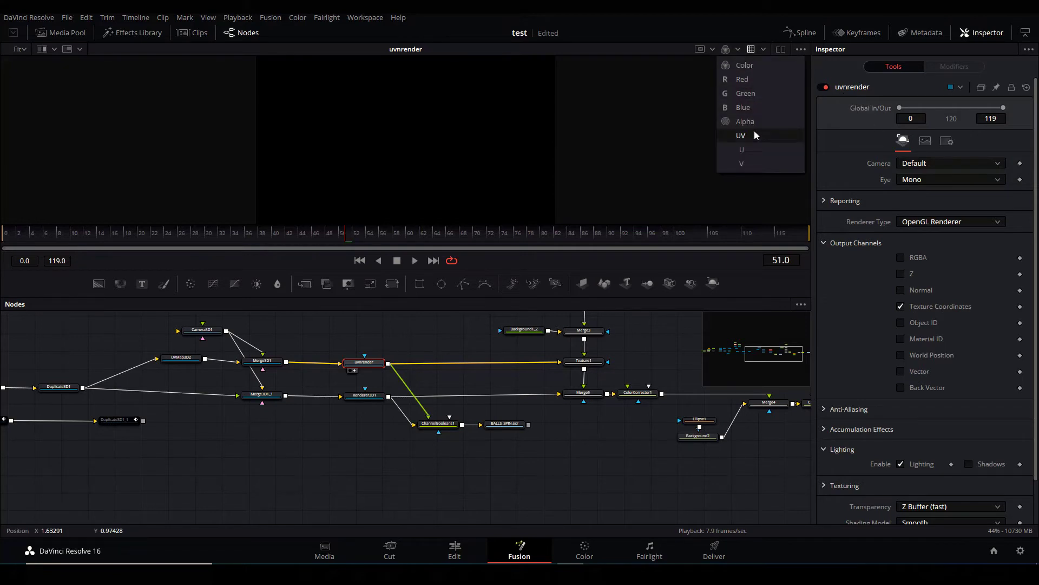
click(741, 135)
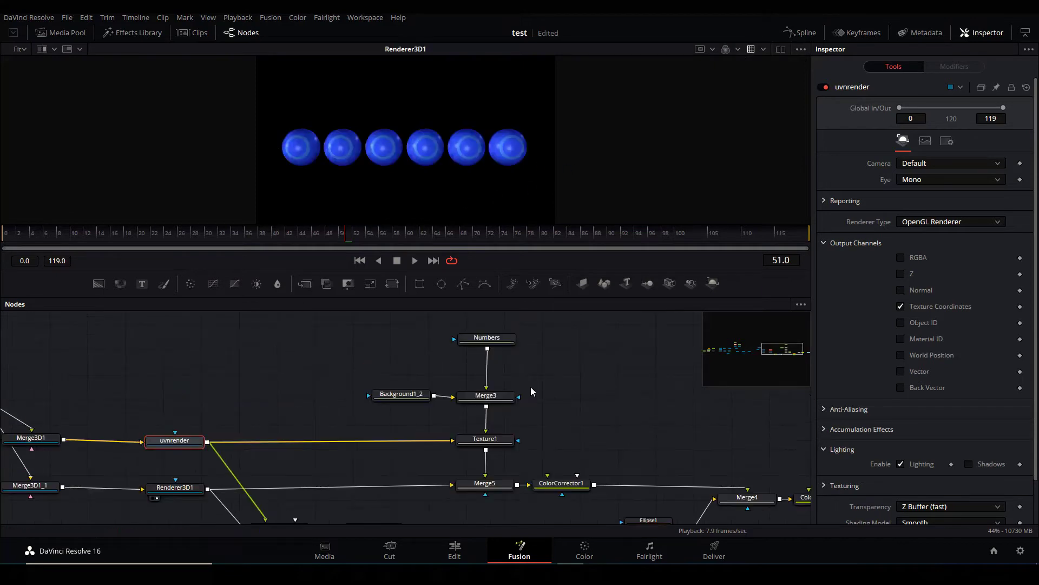
- Locate the Texture tool among the Deep Pixel tools and inspect the Texture1 node fed by uvnrender and Merge3
drag(561, 414, 518, 372)
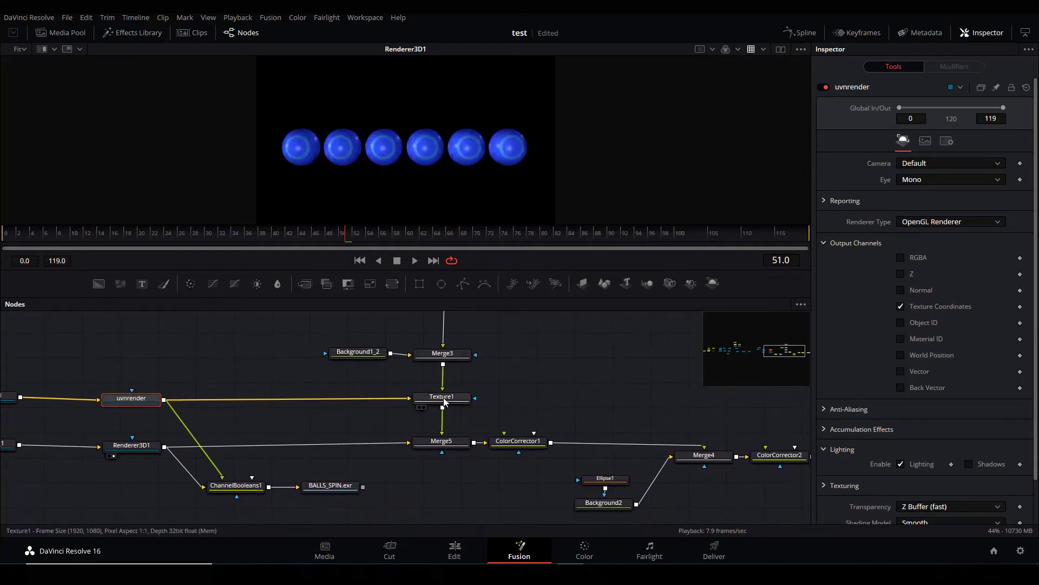
right_click(536, 368)
mouse_move(613, 372)
mouse_move(748, 228)
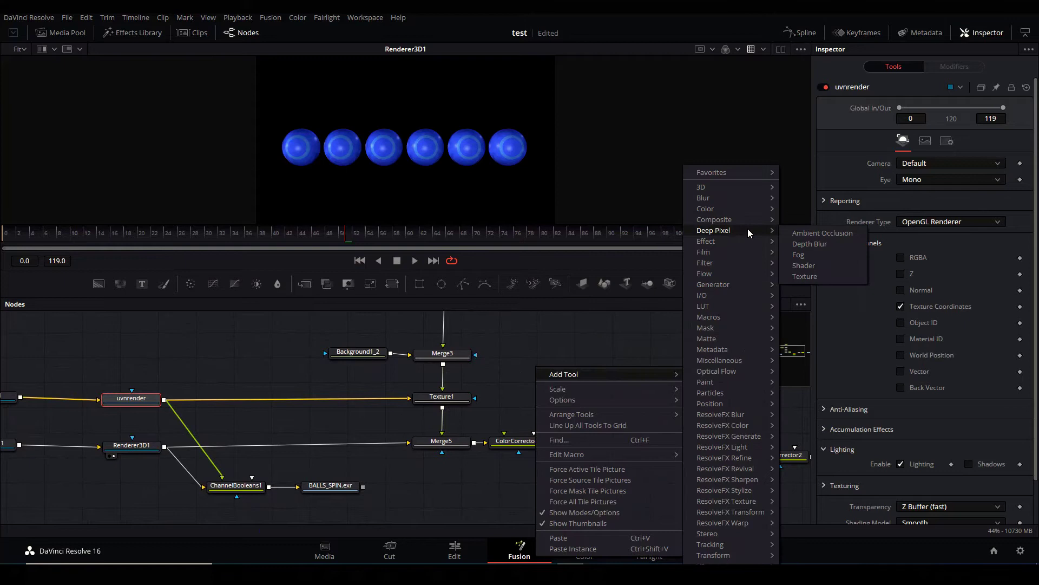
click(805, 276)
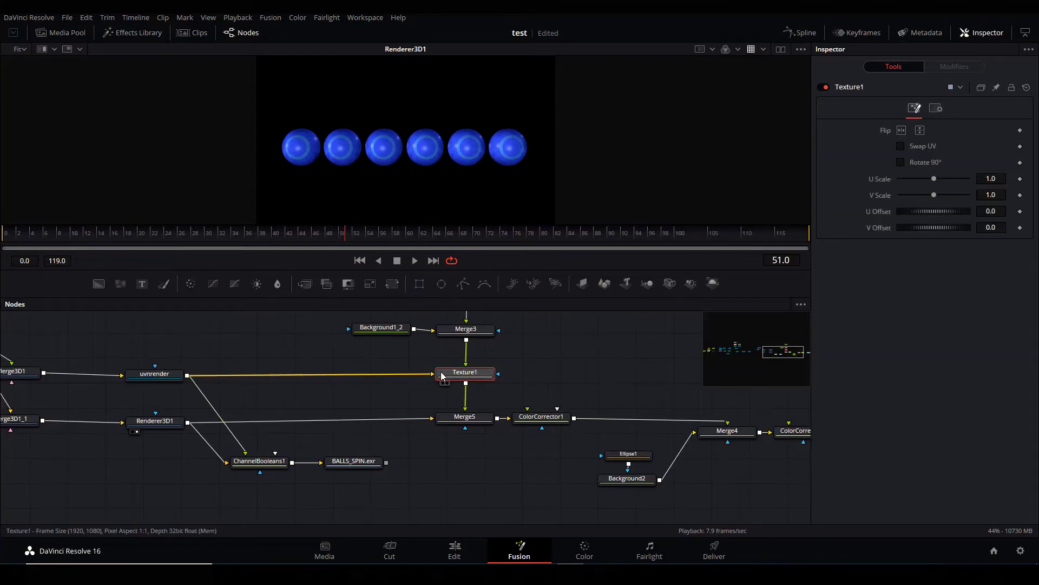
drag(523, 368, 521, 389)
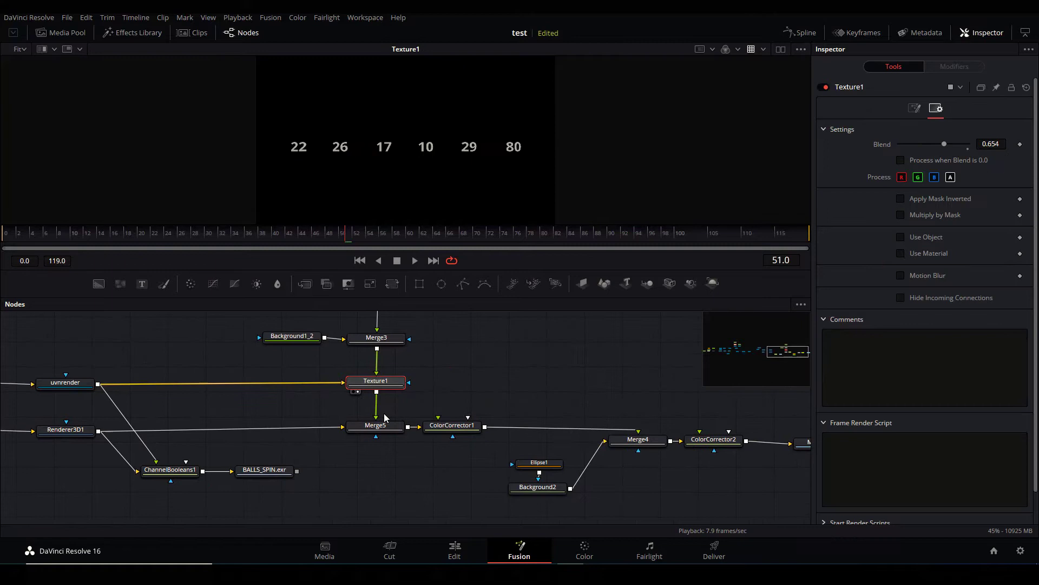
- Inspect Merge5's Screen blending and compare the Renderer3D1 output with the merged result showing the numbers on the balls
drag(375, 431, 370, 434)
click(370, 434)
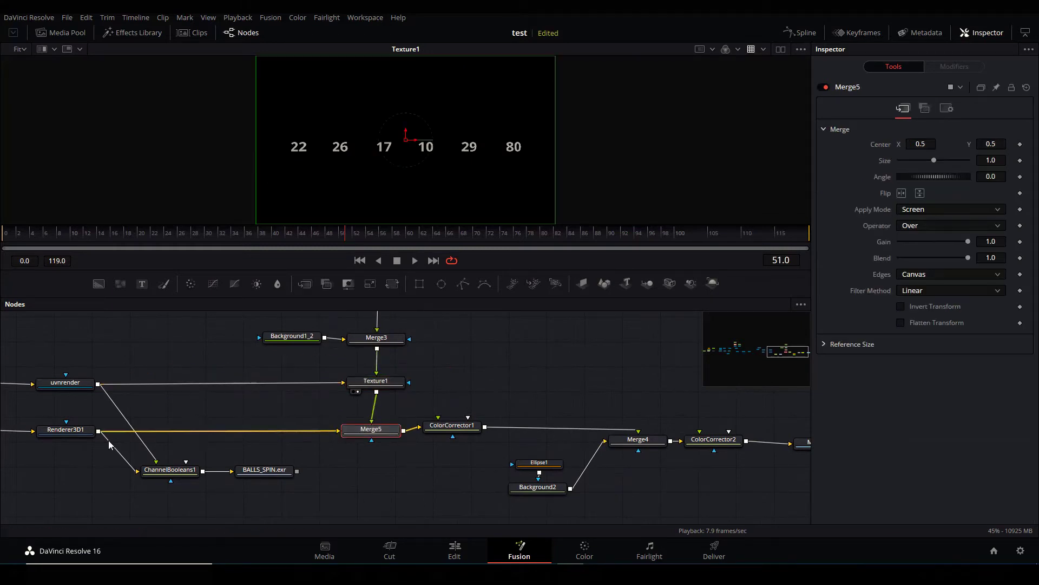
drag(81, 431, 359, 165)
drag(387, 429, 420, 195)
drag(381, 429, 385, 425)
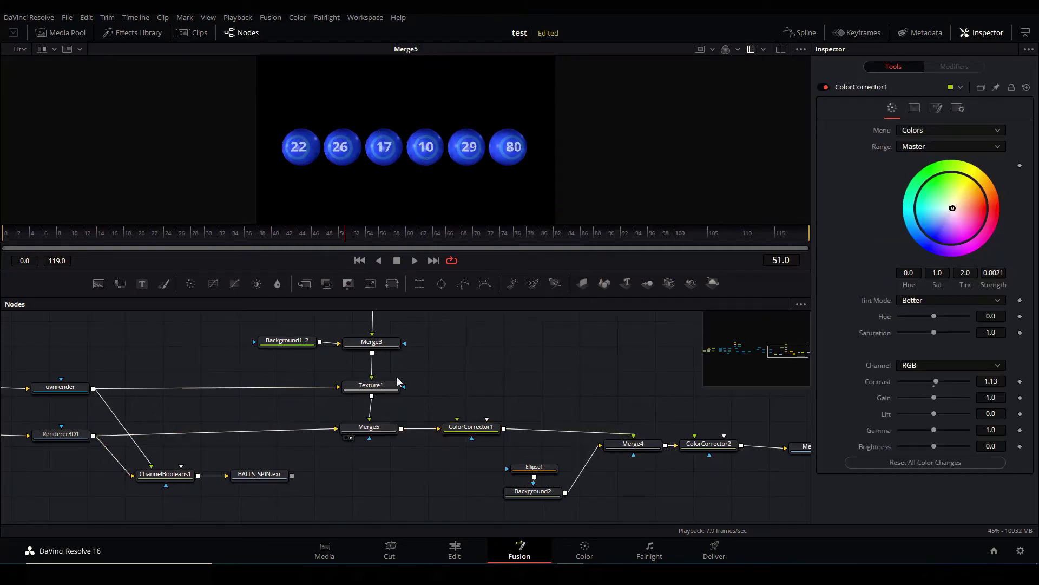
- Set Texture1's blend to 0.827 and check the numbers on the balls early in the animation
click(381, 390)
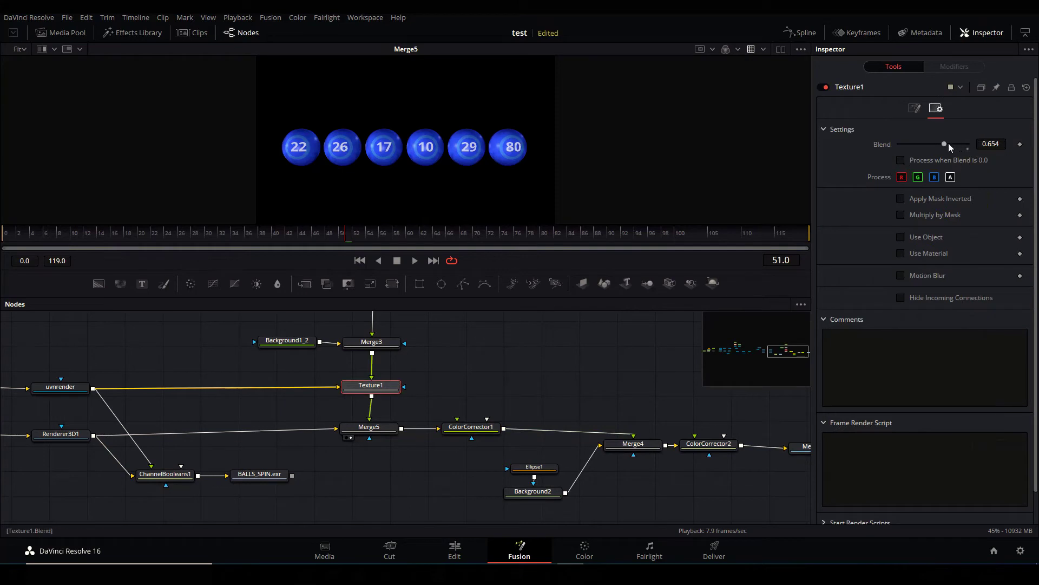
mouse_move(948, 143)
mouse_down()
mouse_move(905, 145)
mouse_move(946, 145)
mouse_up()
click(949, 141)
drag(956, 144, 958, 144)
click(105, 228)
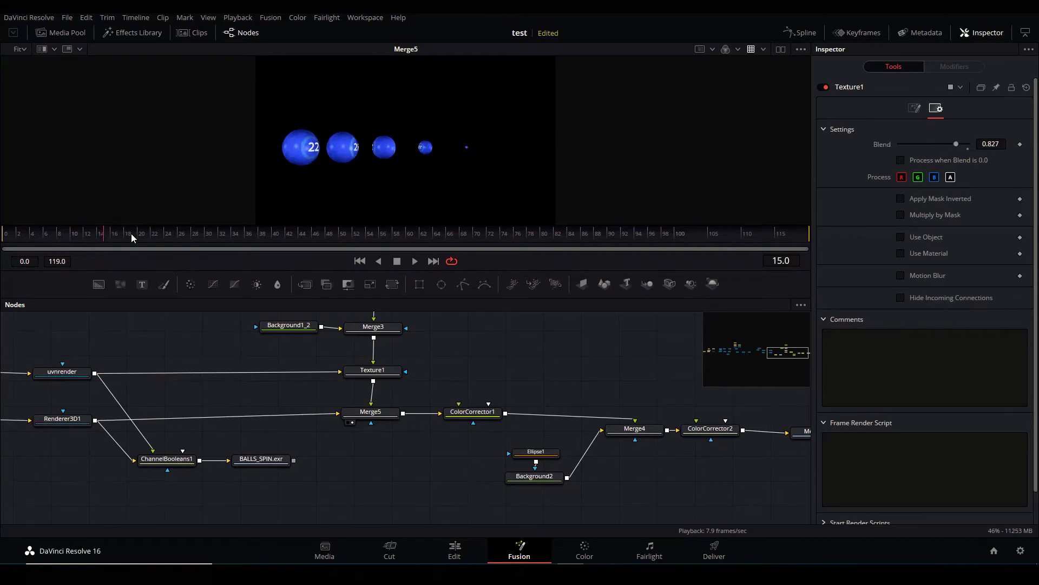
- Inspect Renderer3D1's output channels and the file settings of the BALLS_SPIN.exr saver
drag(683, 358, 796, 352)
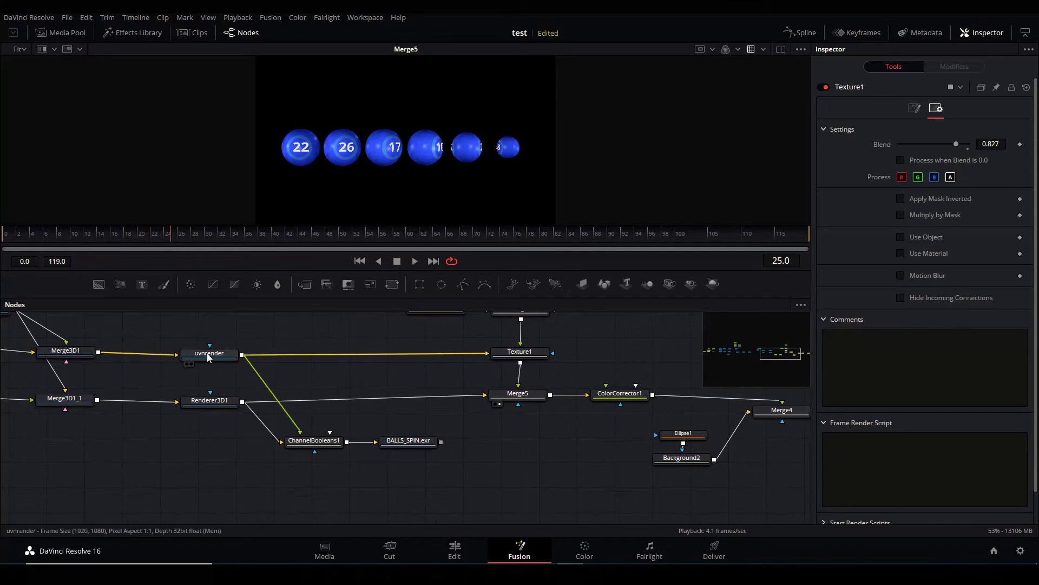
click(213, 399)
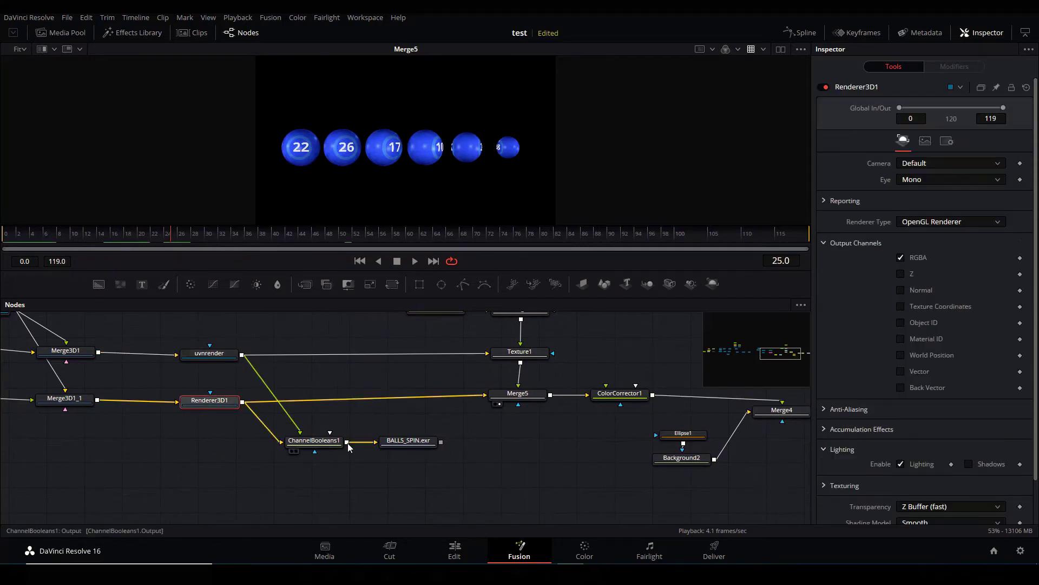
drag(420, 445, 418, 444)
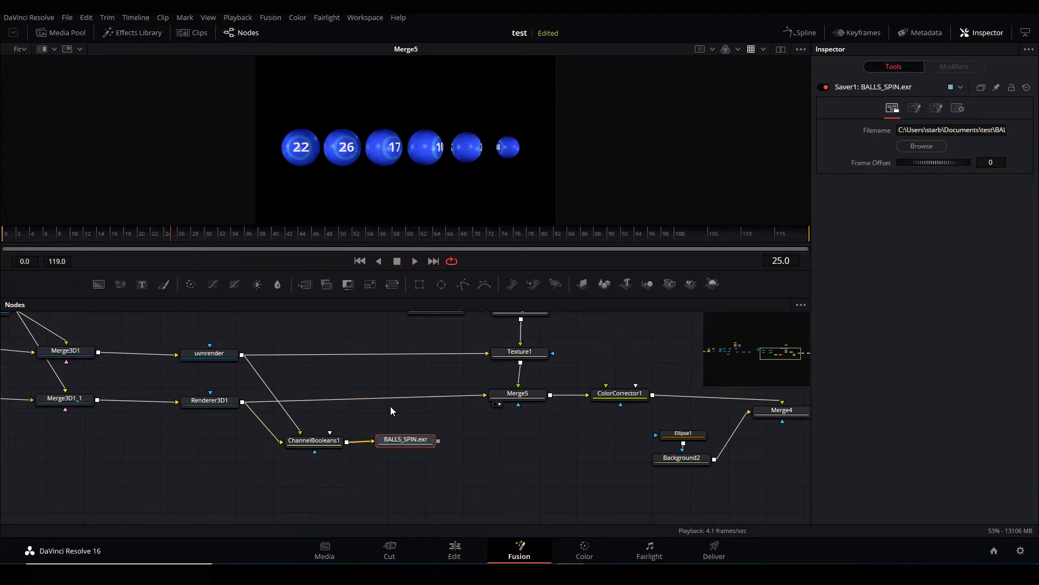
drag(408, 440, 472, 140)
- Display ChannelBooleans1's UV channel, and return the viewer to the colour channels
click(320, 444)
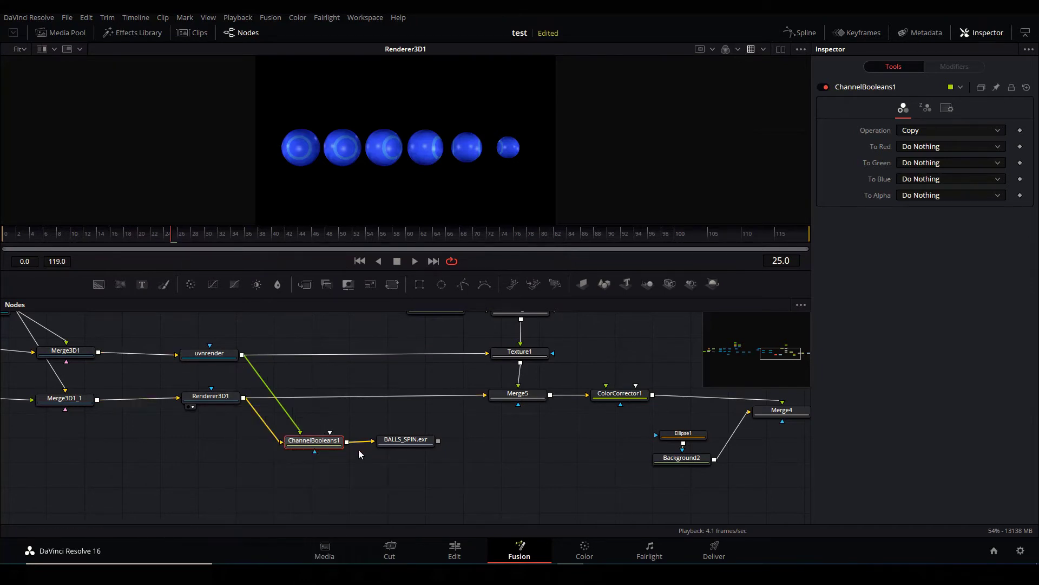
drag(329, 439, 740, 57)
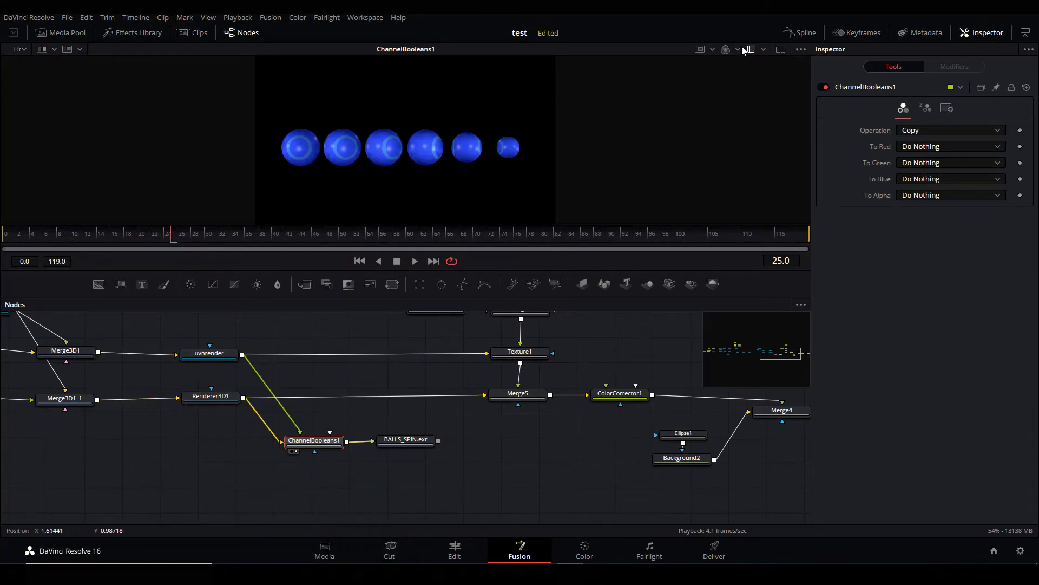
click(738, 49)
click(752, 136)
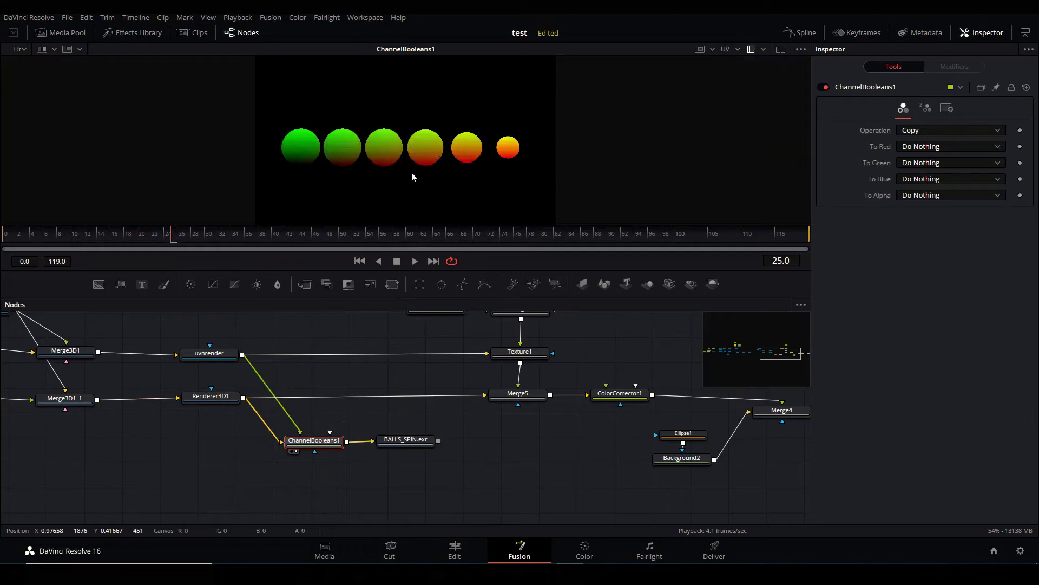
click(736, 51)
click(732, 60)
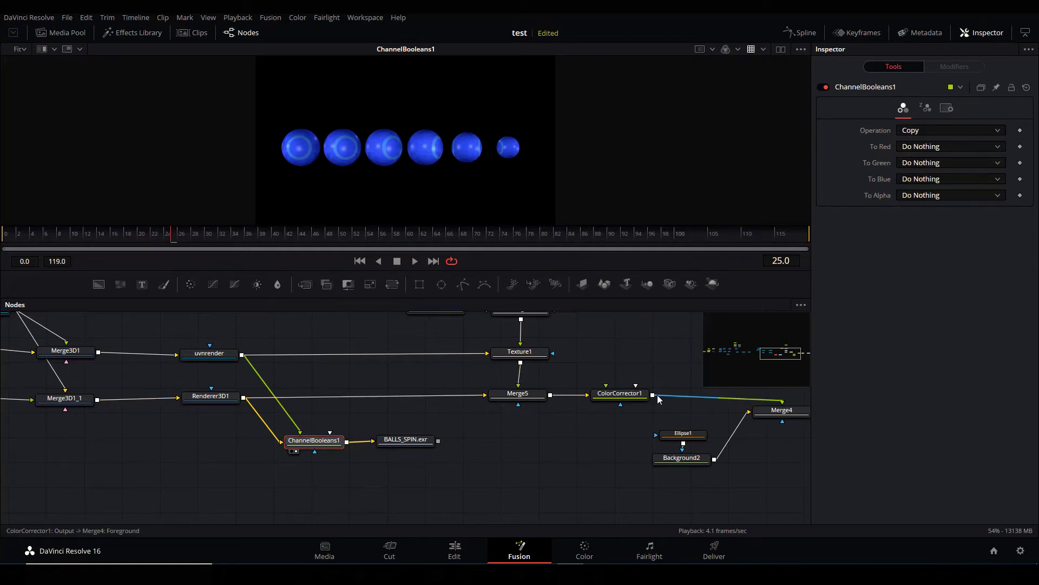
- Examine the extra channels that ChannelBooleans1 copies from the foreground, including the U Texture options, and the BALLS_SPIN.exr saver it feeds
click(930, 110)
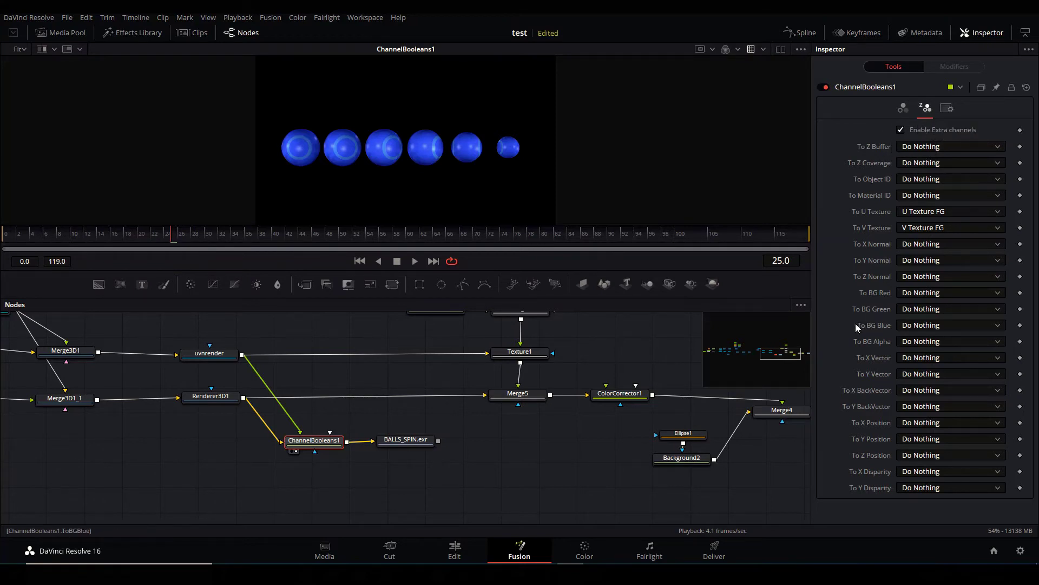
click(901, 214)
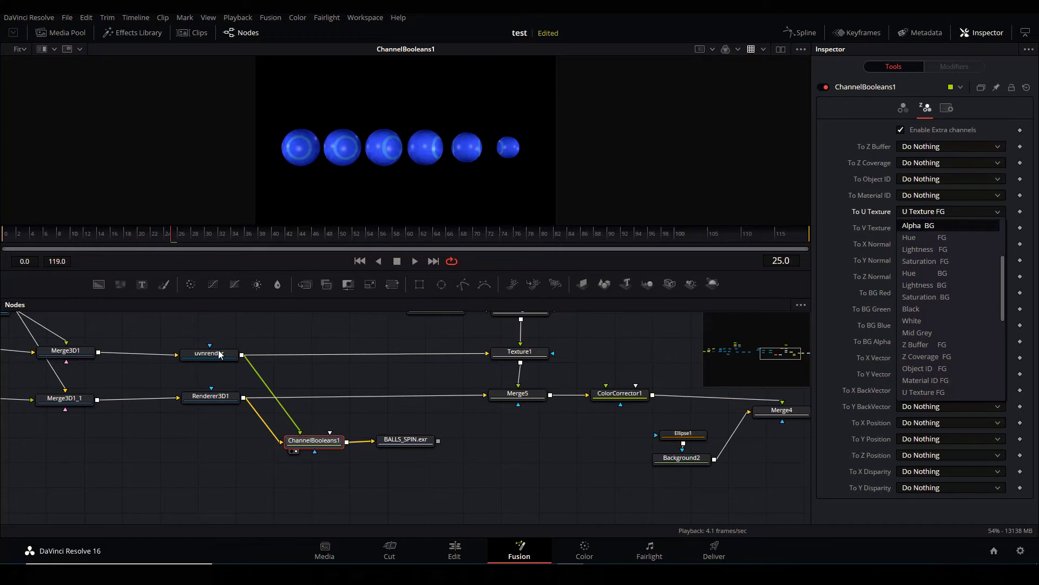
click(868, 222)
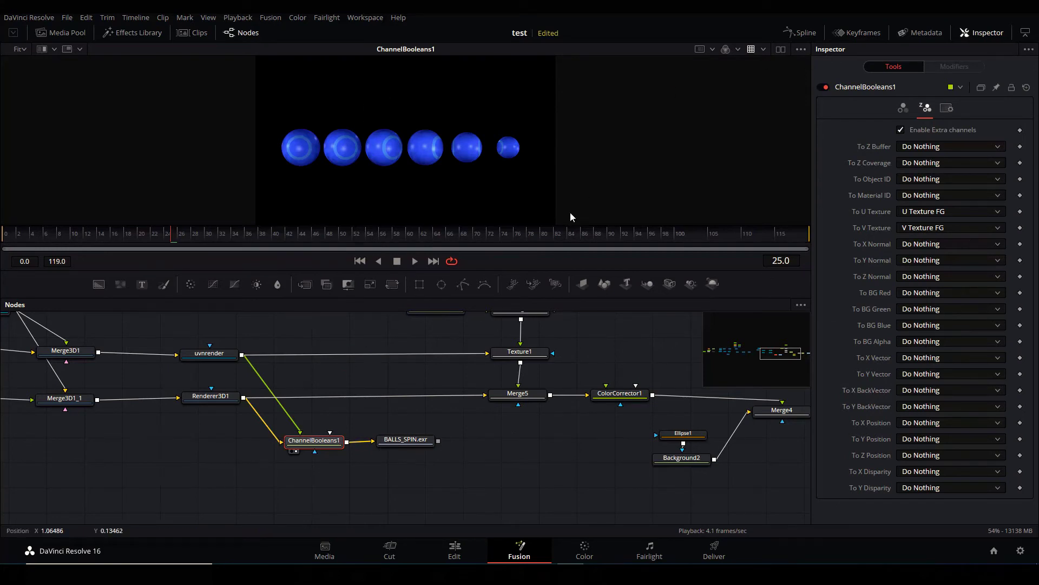
click(402, 440)
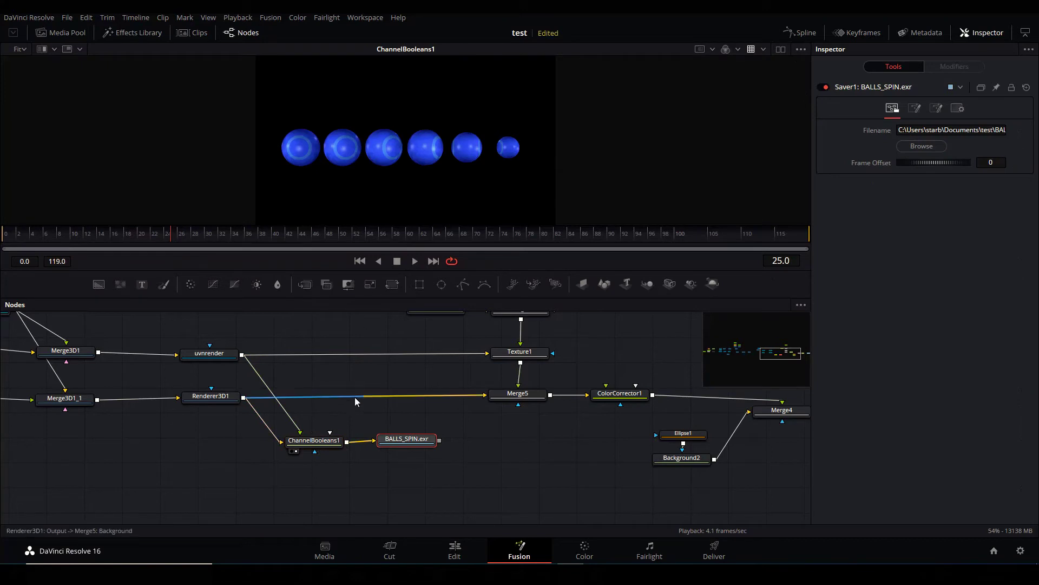
- Copy the number texturing and compositing nodes, from Numbers and Background1_2 through ColorCorrector2, including Ellipse1 and Background2
drag(526, 469, 374, 486)
scroll(419, 491, down, 3)
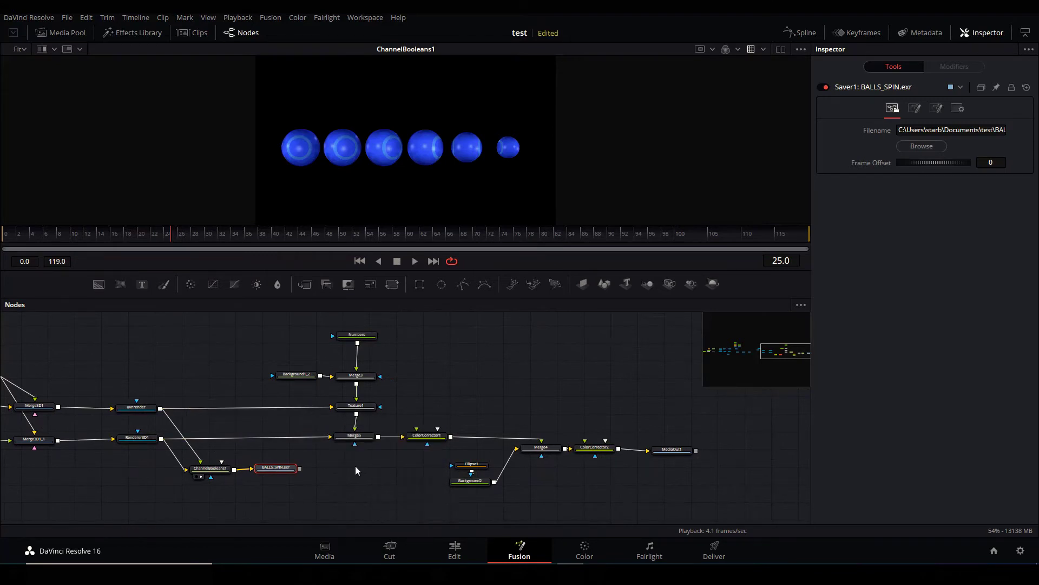
drag(289, 316, 611, 479)
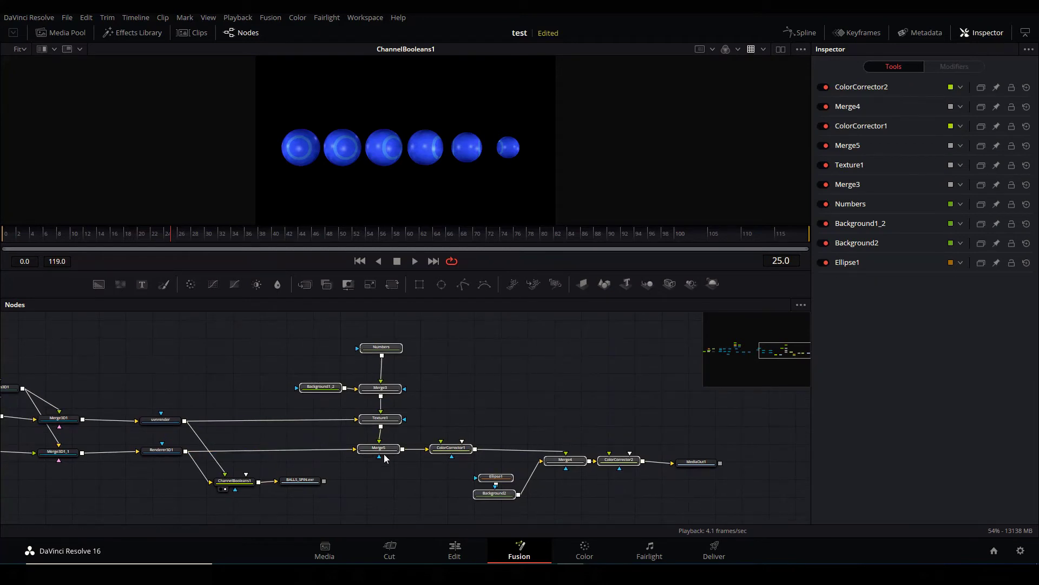
- On the Edit page, add a Fusion Composition clip to Video 1 at 01:00:20:16, after the existing clips
click(454, 551)
click(394, 382)
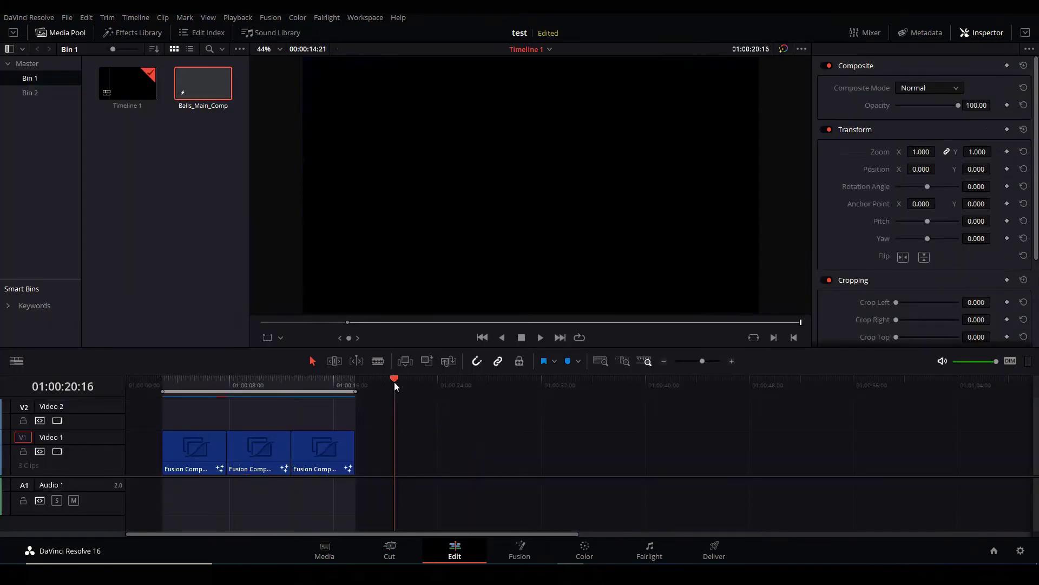
click(123, 33)
drag(185, 131, 425, 458)
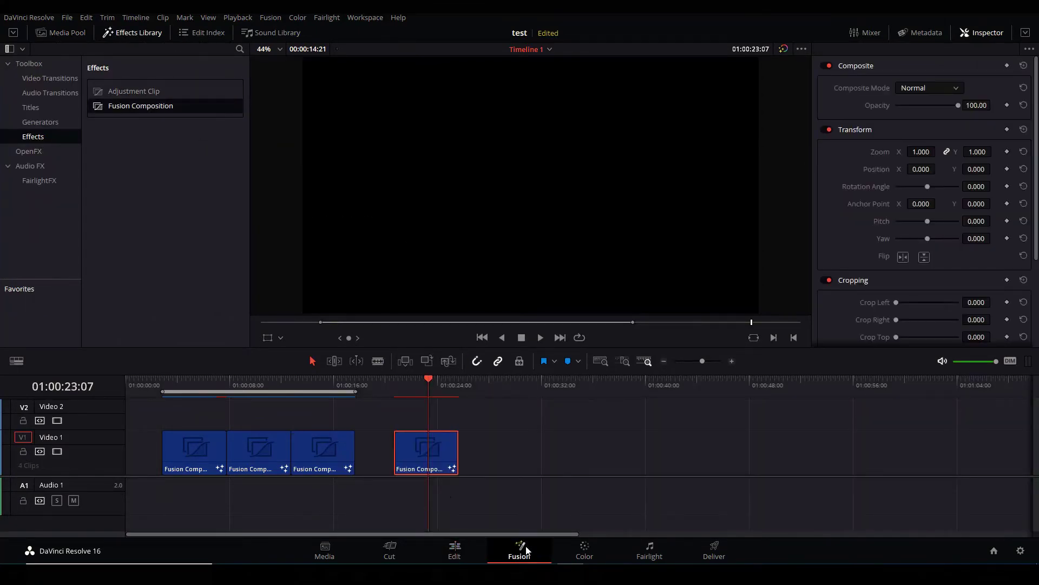
- Open the new composition in Fusion, paste the copied nodes, and connect ColorCorrector2 to MediaOut1
click(519, 551)
key(ctrl+v)
drag(124, 366, 608, 449)
click(535, 454)
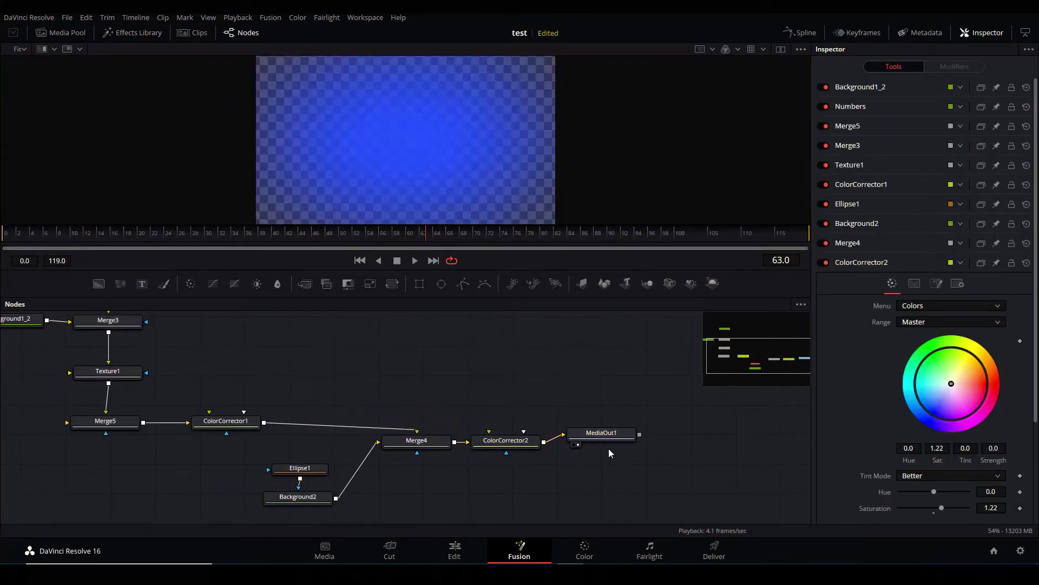
- Turn off the checker underlay behind the transparent background in the viewer
right_click(497, 120)
mouse_move(557, 153)
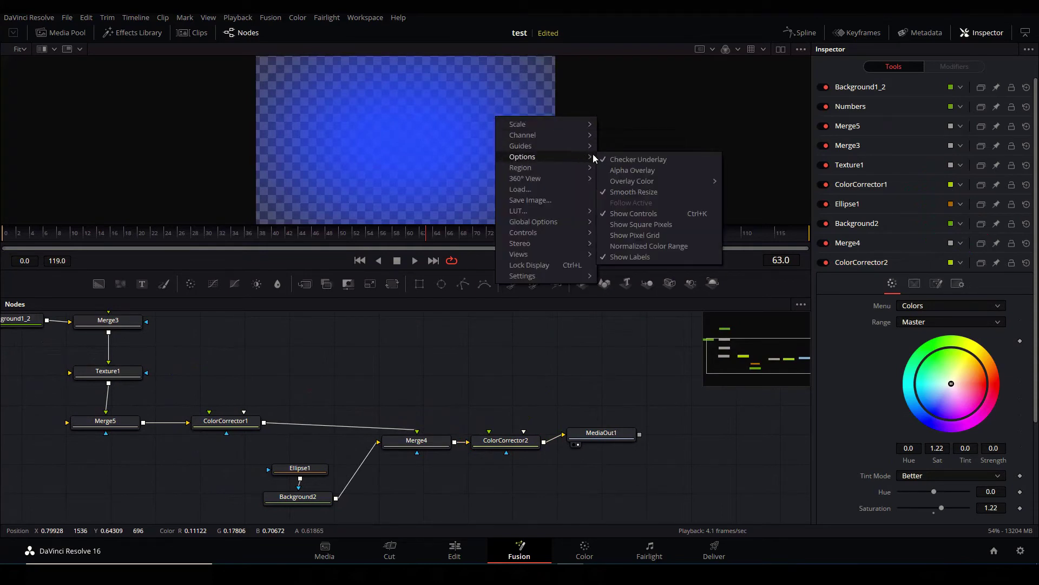
click(628, 159)
- Add a Loader node beside the pasted nodes and load the EXR sequence starting with BALLS_SPIN0000 from the test folder
drag(344, 383, 475, 399)
scroll(463, 378, down, 5)
scroll(464, 394, up, 3)
scroll(501, 400, down, 3)
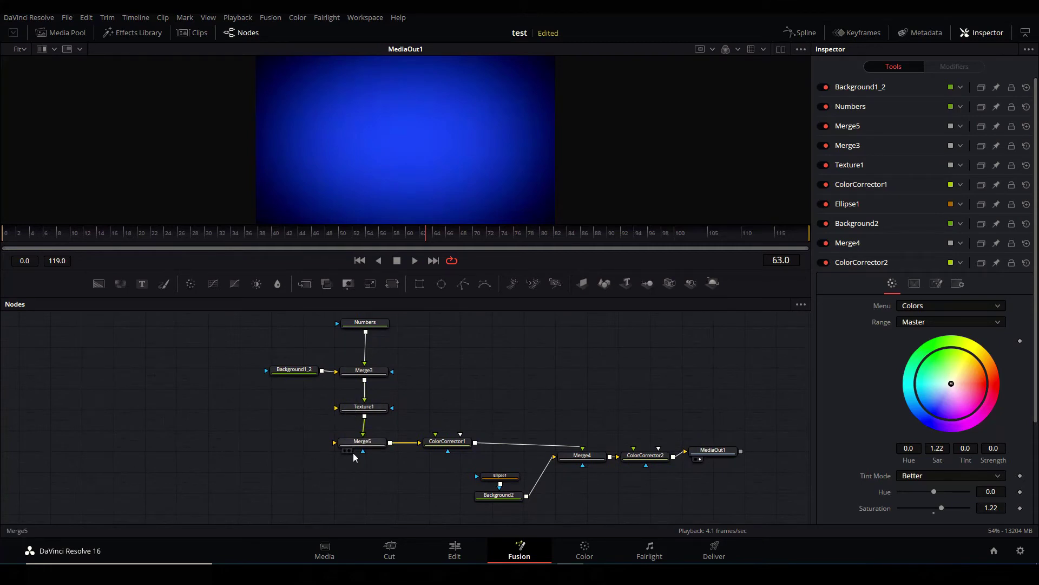
drag(217, 443, 237, 442)
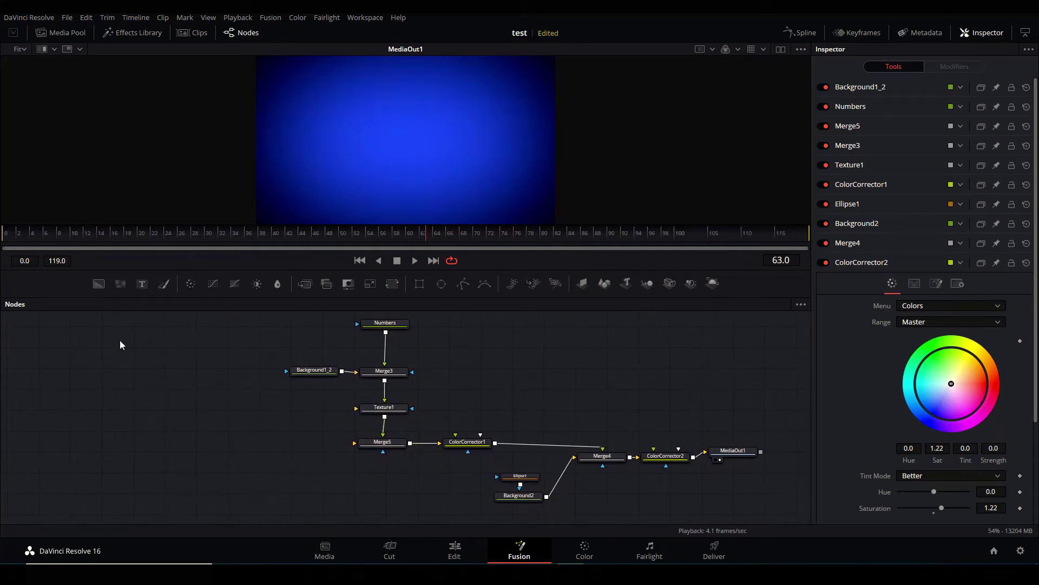
right_click(162, 347)
mouse_move(304, 354)
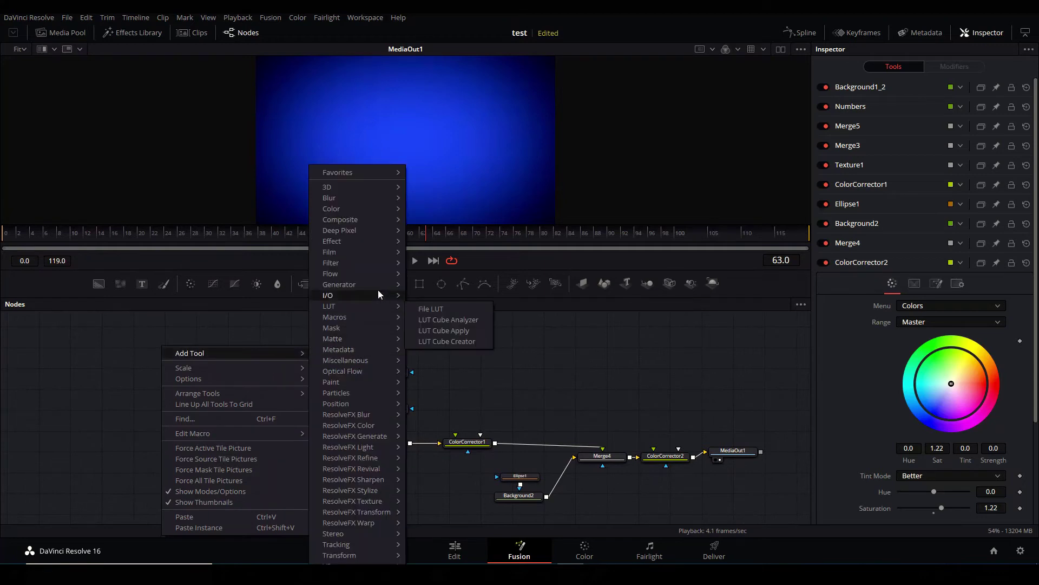
mouse_move(380, 295)
click(429, 298)
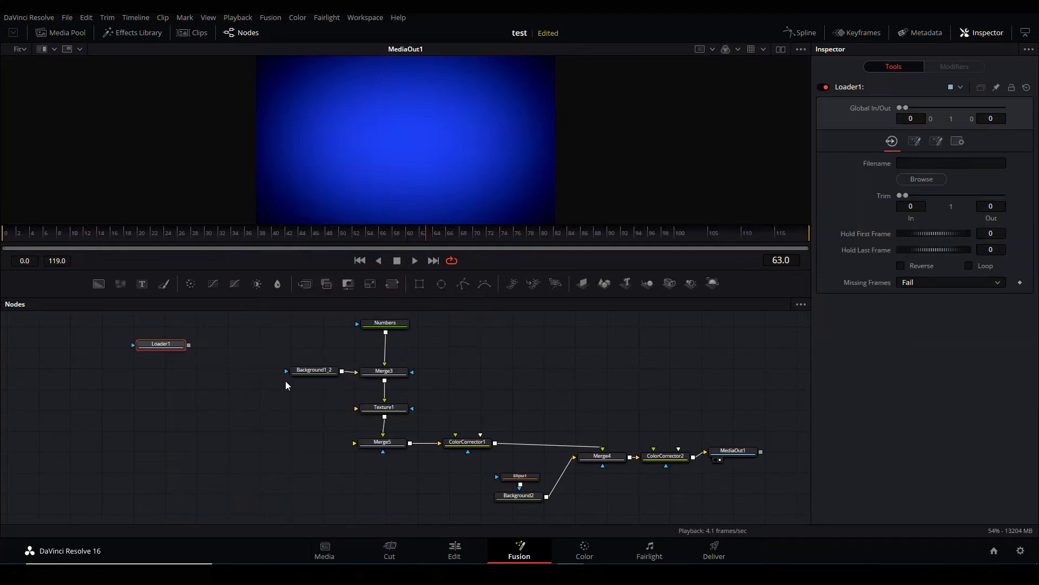
click(129, 103)
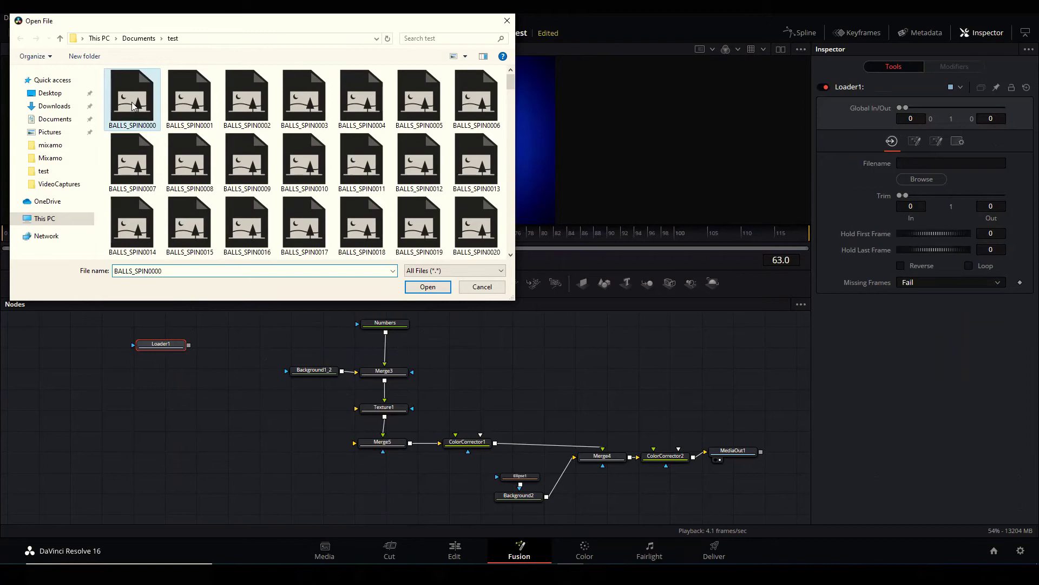
click(428, 286)
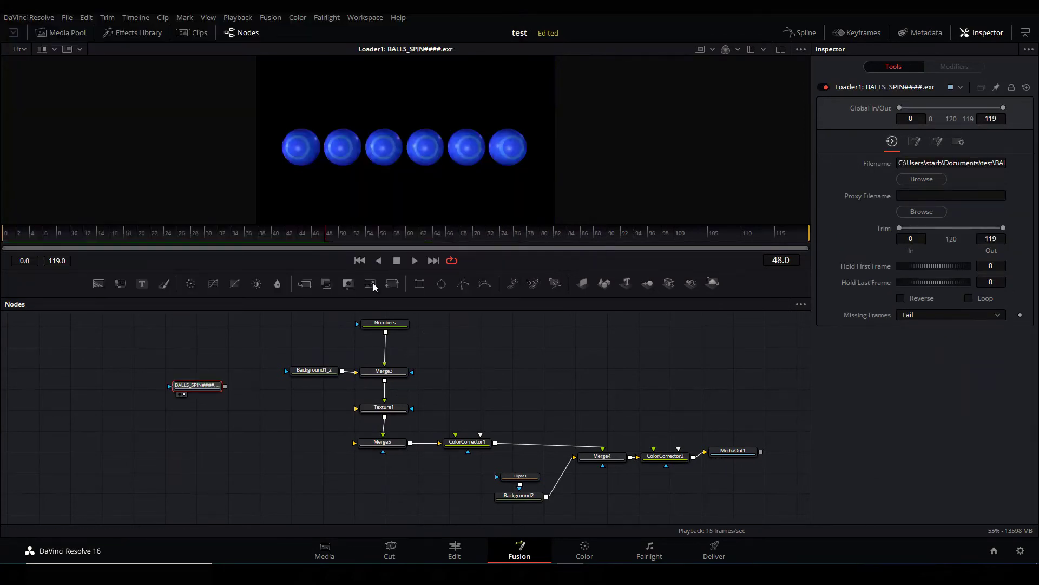
- Check the UV channels of the loaded BALLS_SPIN sequence, and return the viewer to Color
scroll(261, 437, up, 2)
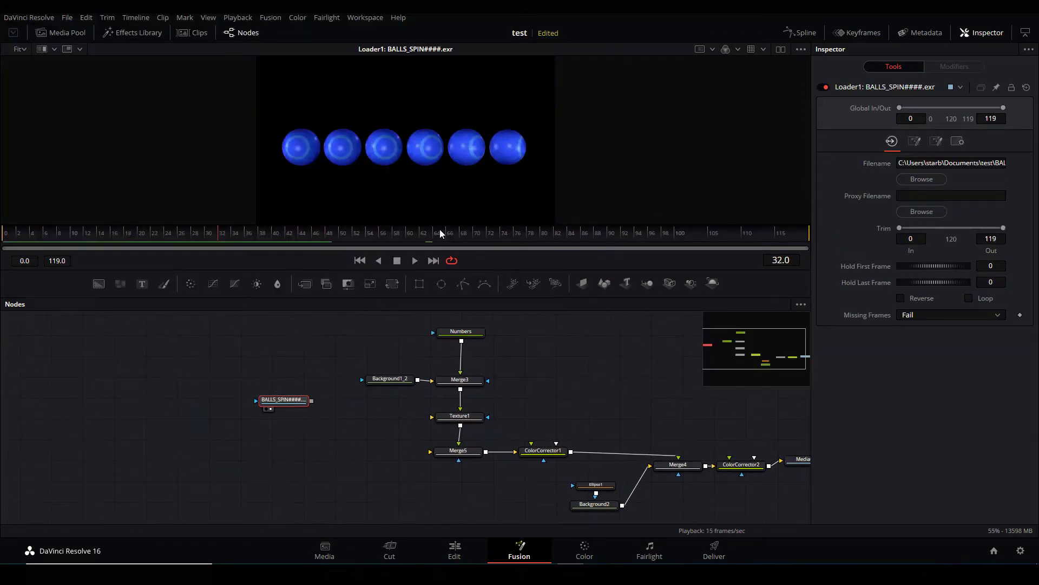
click(738, 49)
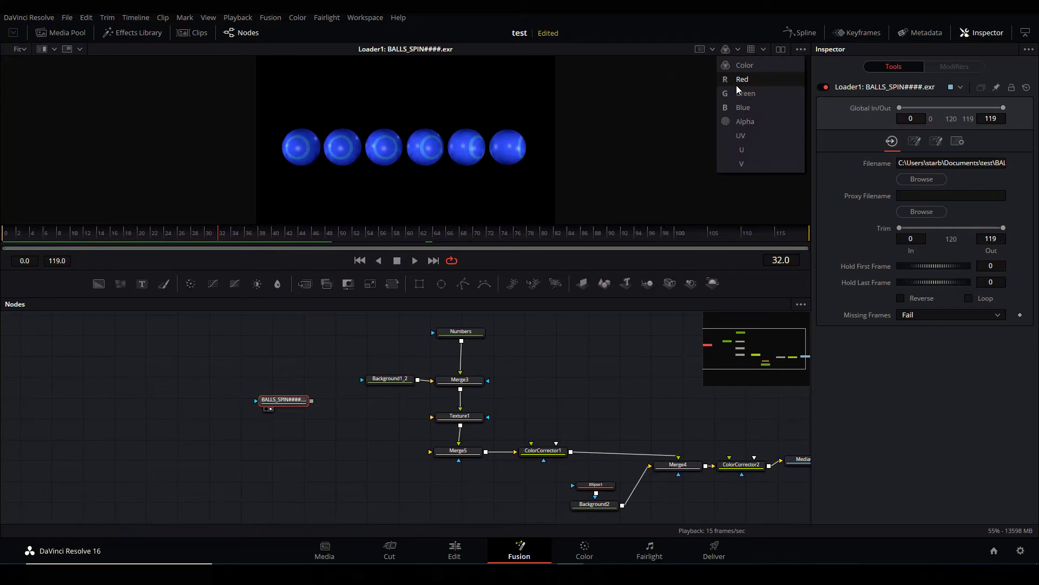
click(746, 136)
click(736, 50)
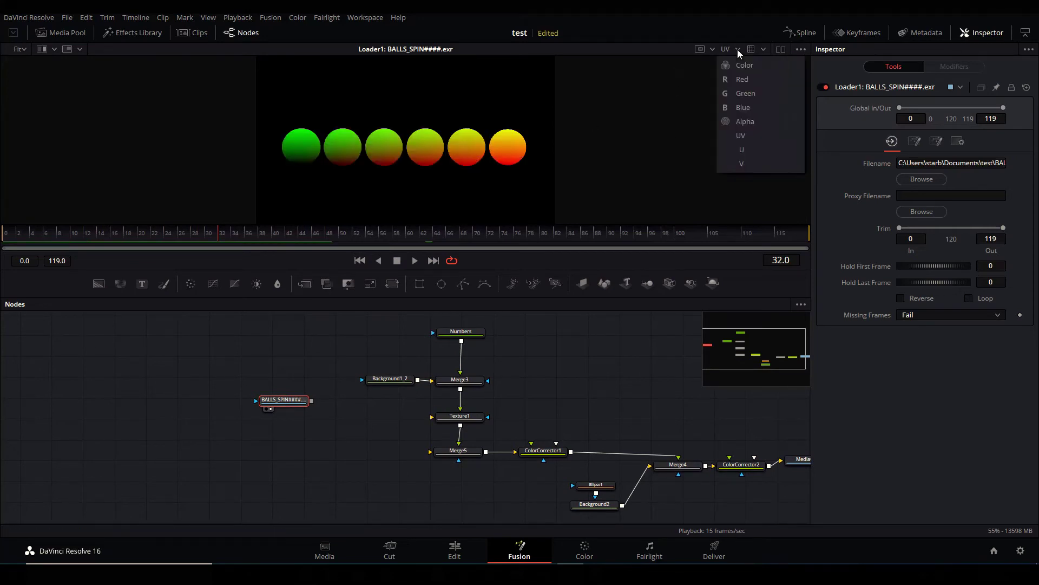
click(742, 69)
- Connect the BALLS_SPIN loader to the yellow inputs of Merge5 and Texture1, and place it close to them
drag(377, 461, 344, 431)
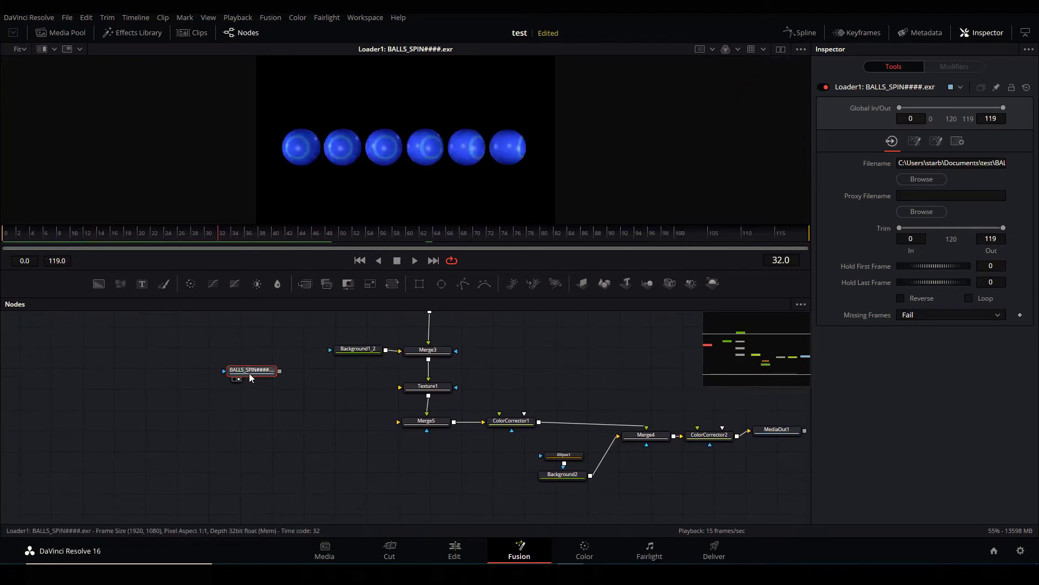
drag(251, 373, 290, 416)
drag(358, 430, 391, 428)
drag(291, 420, 391, 394)
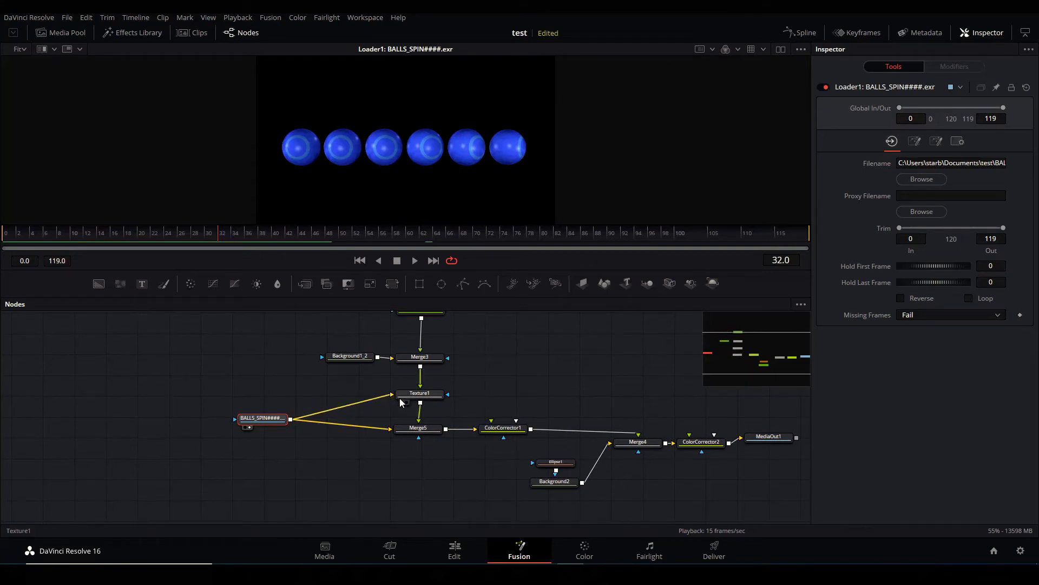
drag(264, 418, 318, 416)
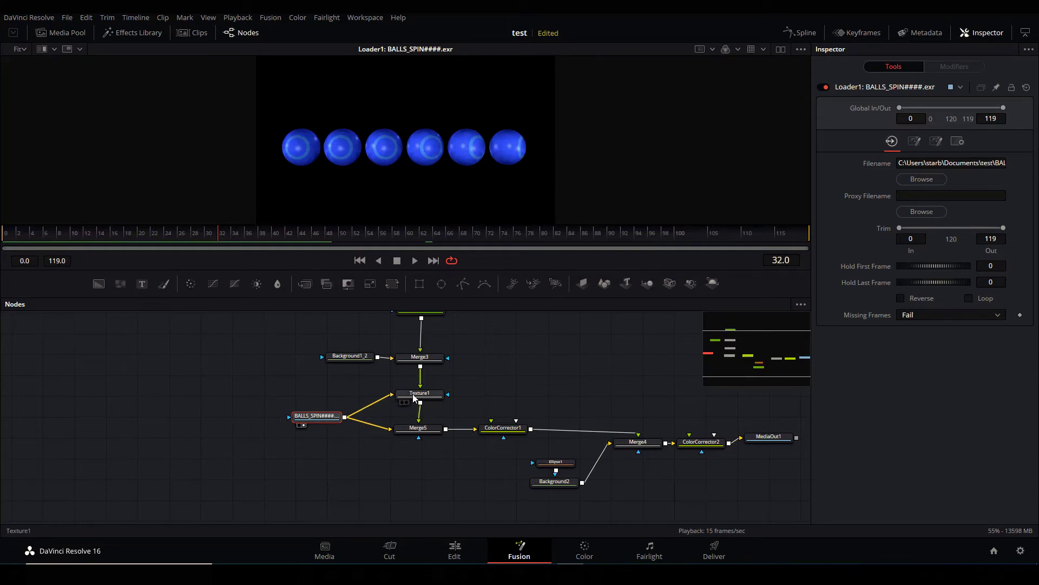
- Show Texture1 in the viewer and set its Blend to 0.835
drag(433, 398, 453, 202)
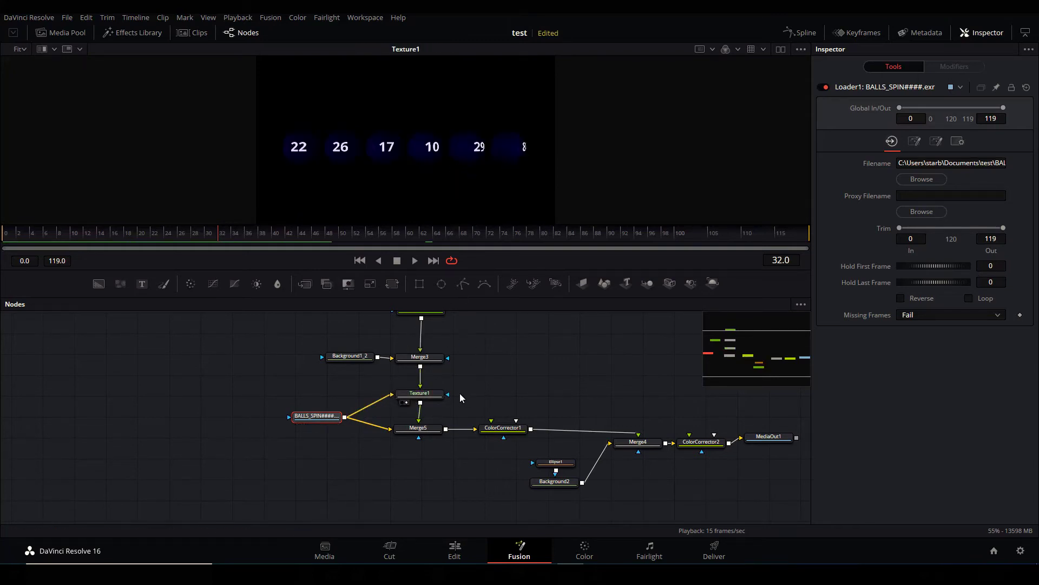
click(433, 385)
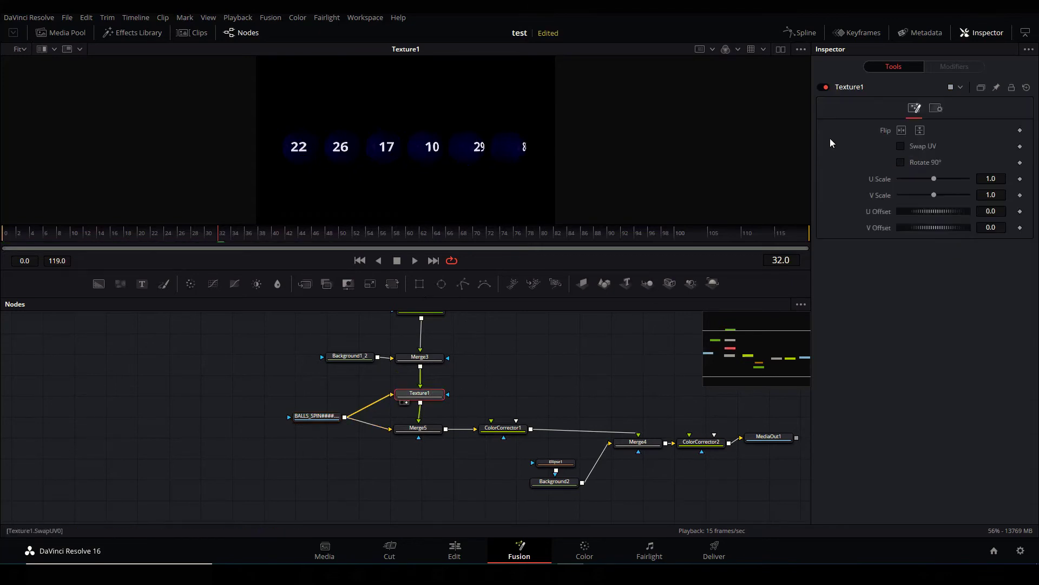
click(936, 108)
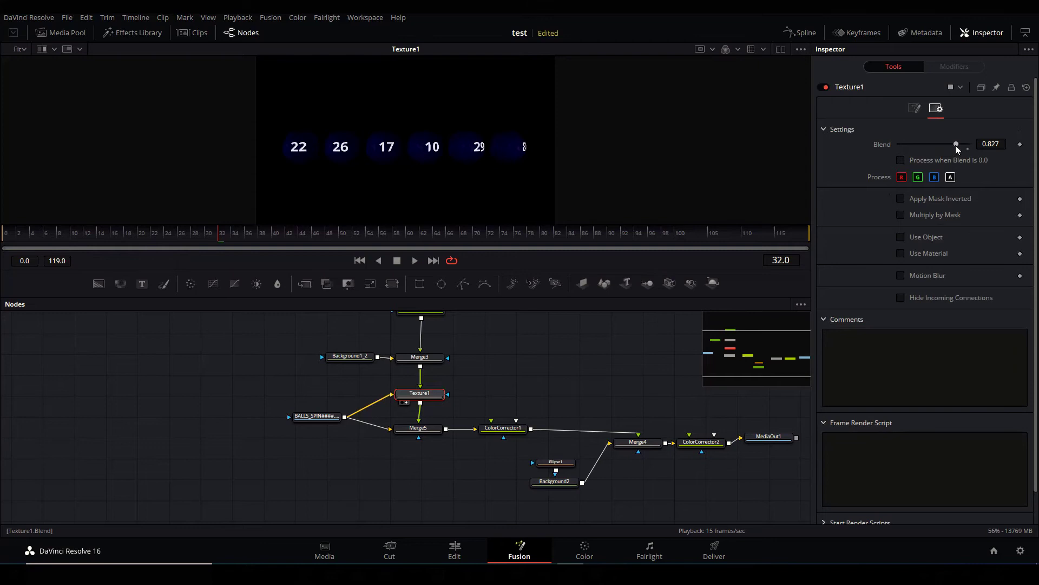
drag(956, 144, 959, 143)
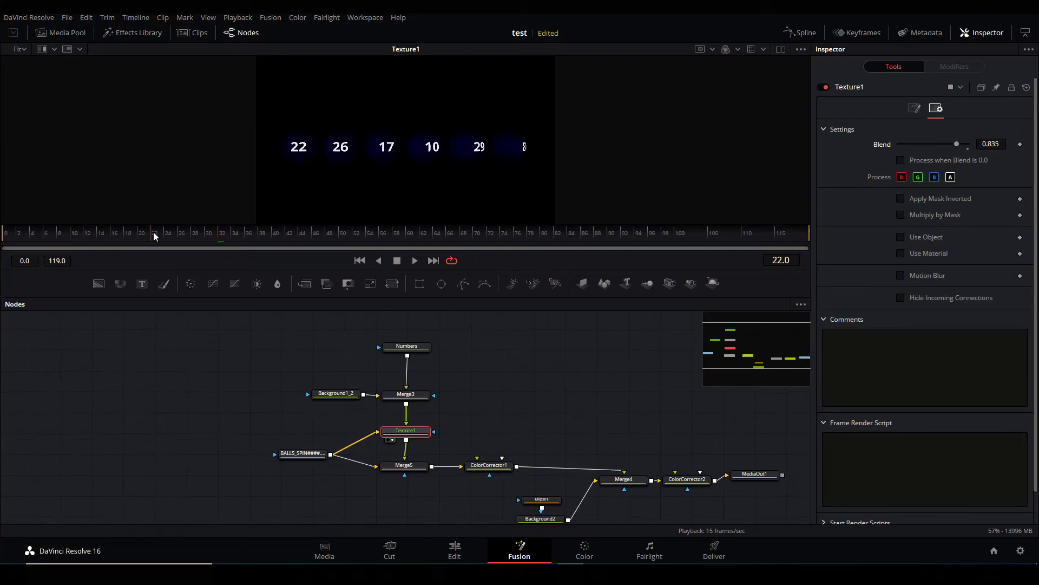
- Go to frame 28 and examine Numbers, Merge3 and Background1_2, viewing the background and the merged number strip
drag(153, 236, 193, 241)
click(406, 346)
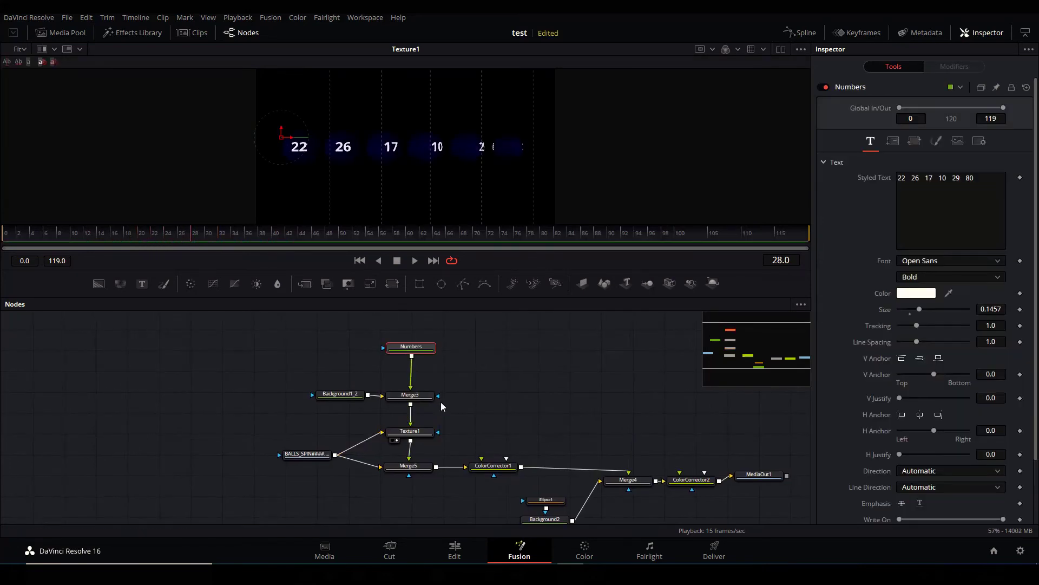
click(409, 395)
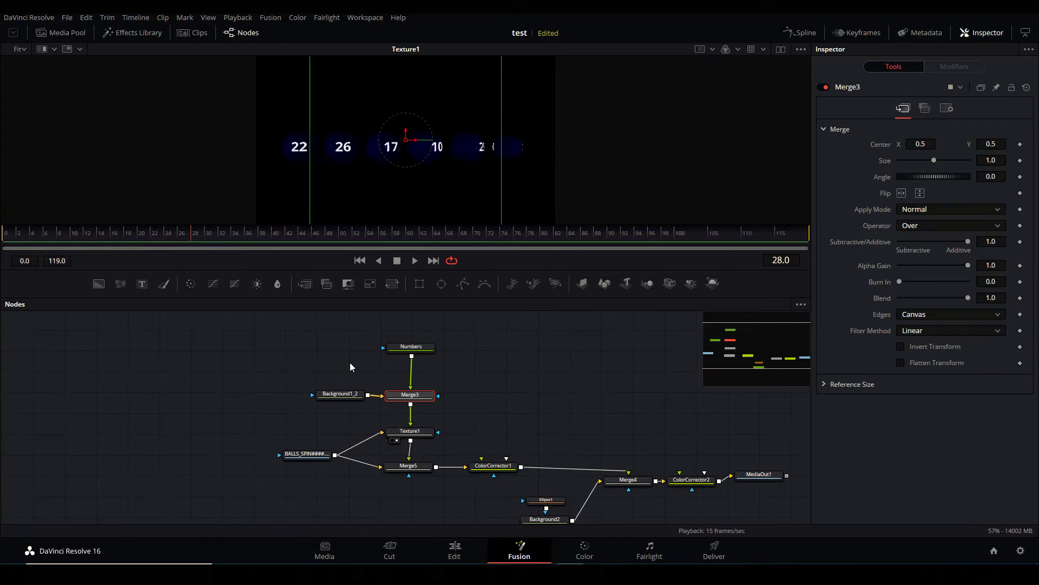
click(343, 397)
drag(343, 397, 372, 153)
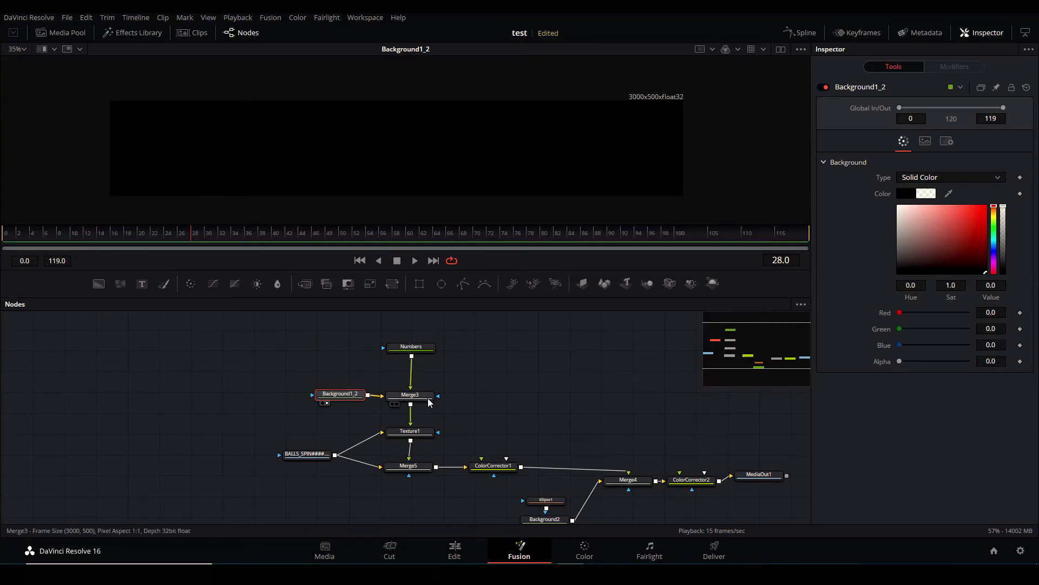
drag(424, 396, 362, 174)
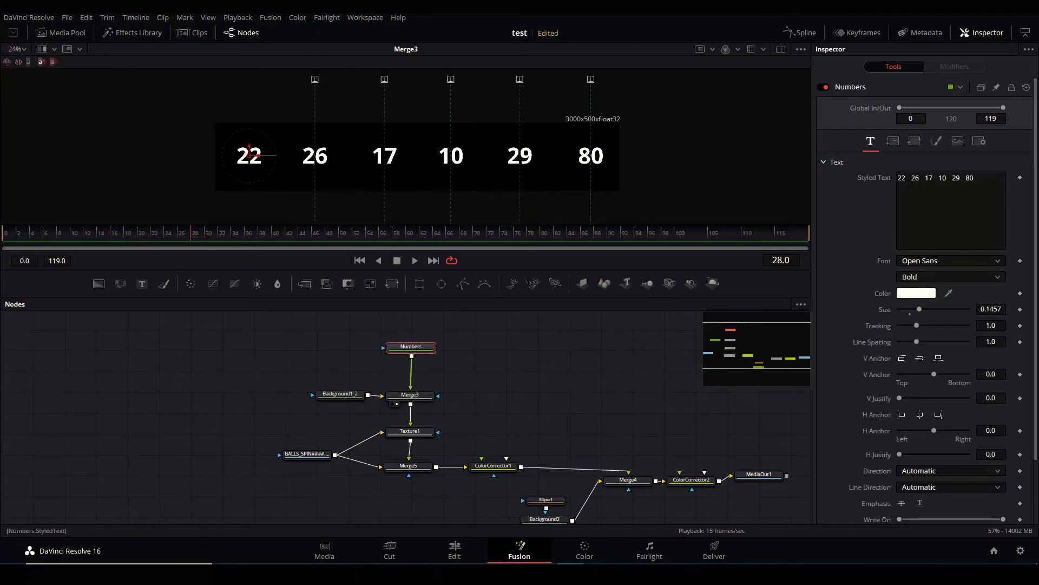
- Try shifting the 26 along the number strip with its tab marker, and undo the shift
click(912, 184)
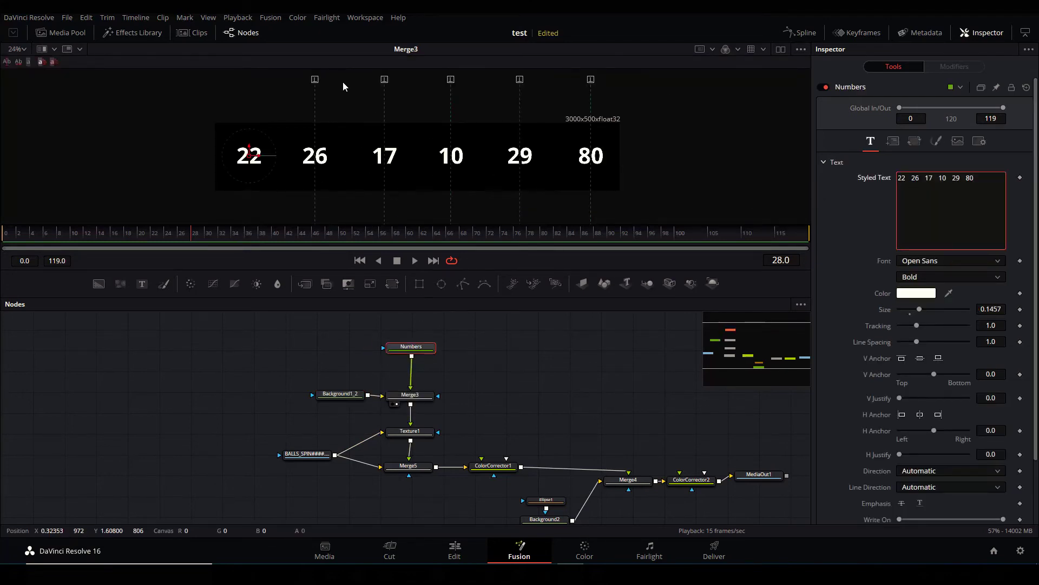
click(315, 79)
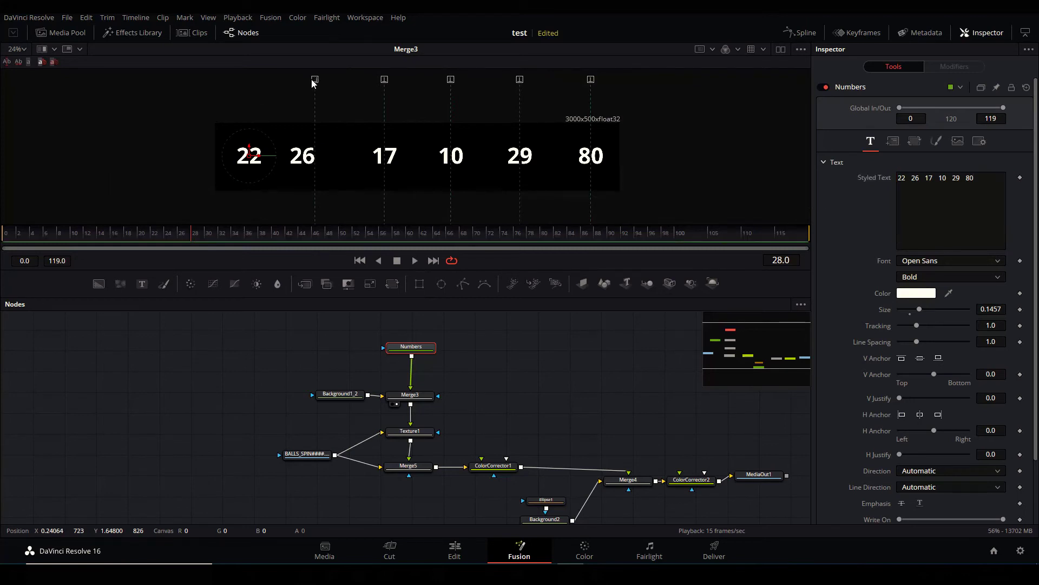
click(315, 79)
click(315, 80)
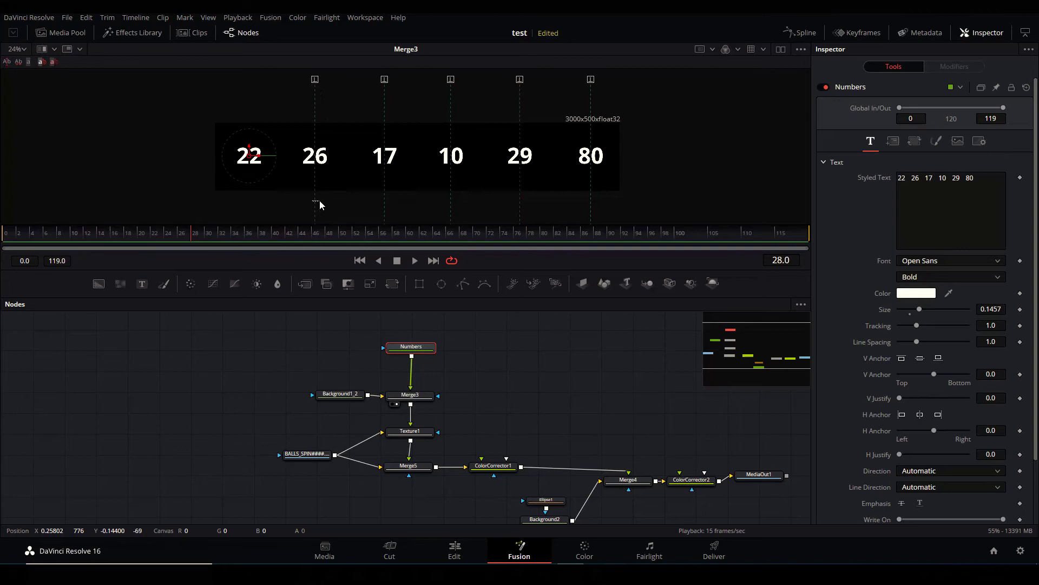
drag(313, 195, 328, 197)
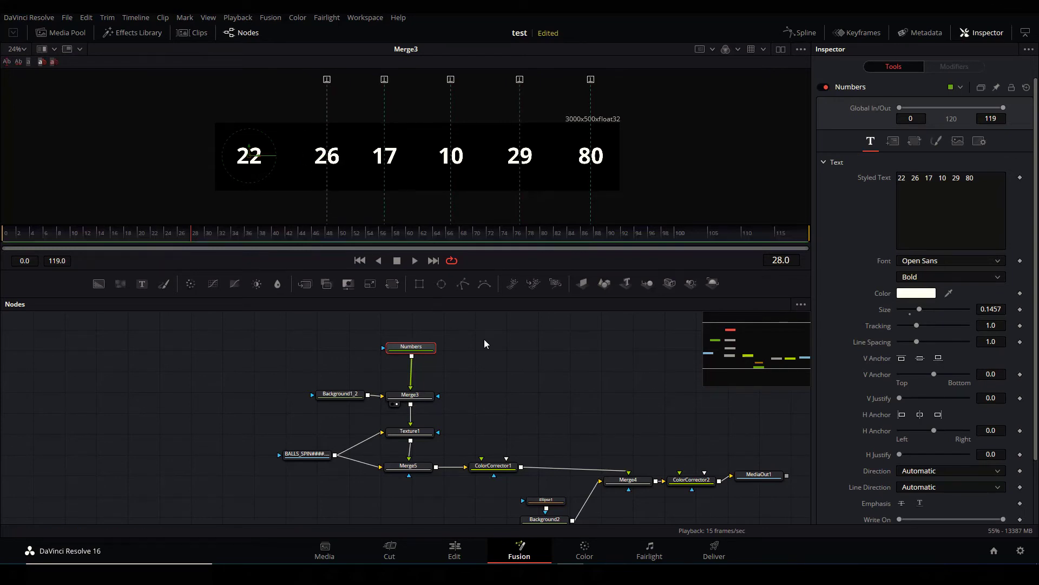
key(ctrl+z)
- View the output of Texture1 and of Merge5 to compare the mapped numbers with the composited balls
drag(506, 382, 485, 374)
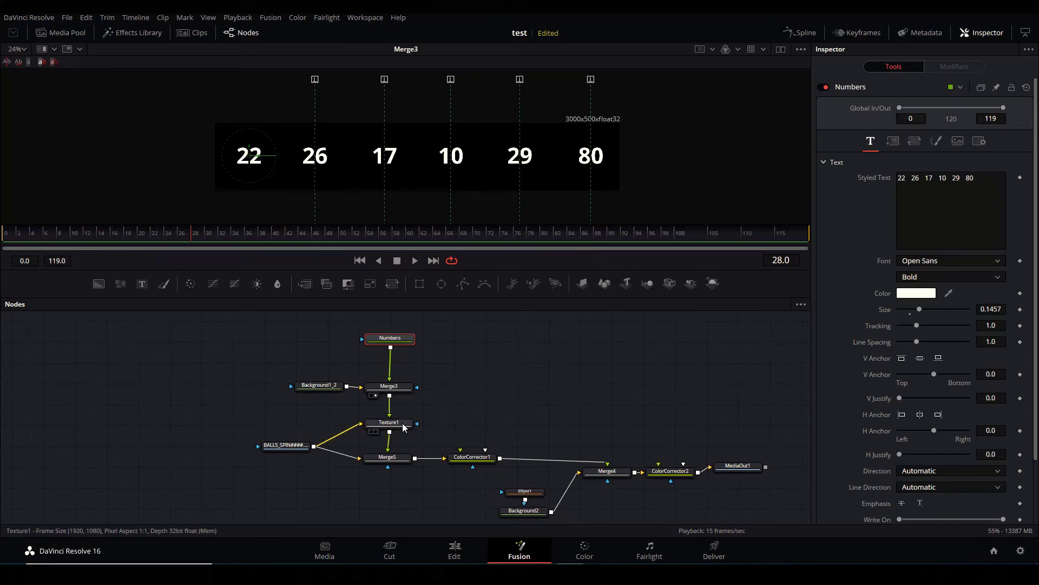
drag(403, 428, 404, 190)
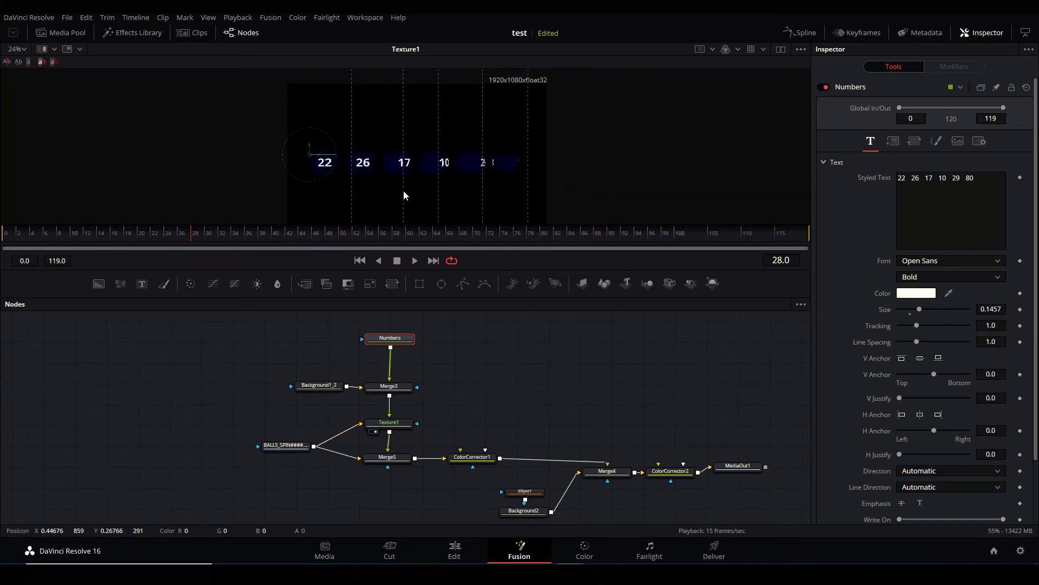
click(505, 341)
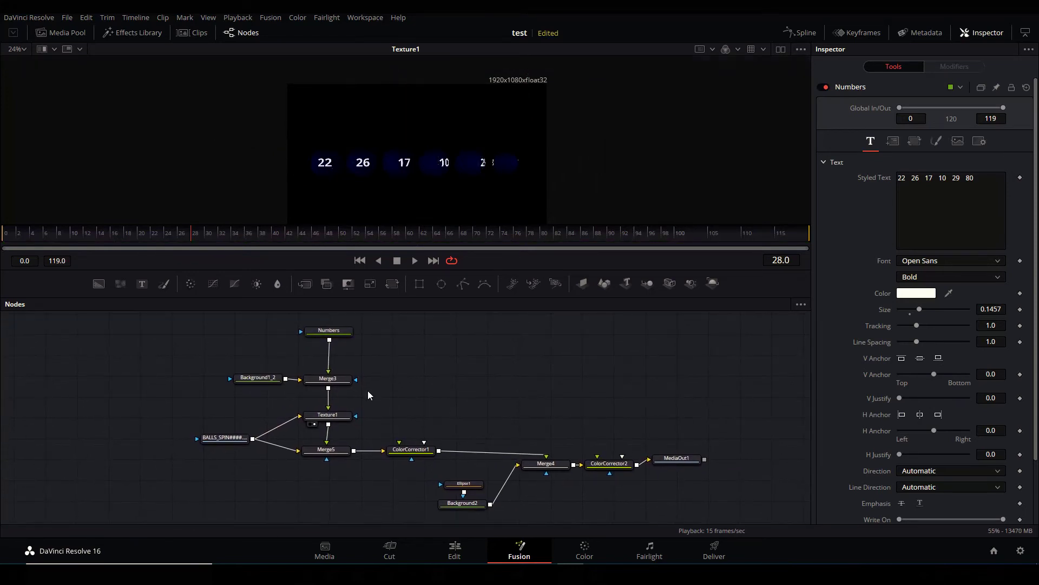
click(334, 403)
drag(339, 449, 401, 190)
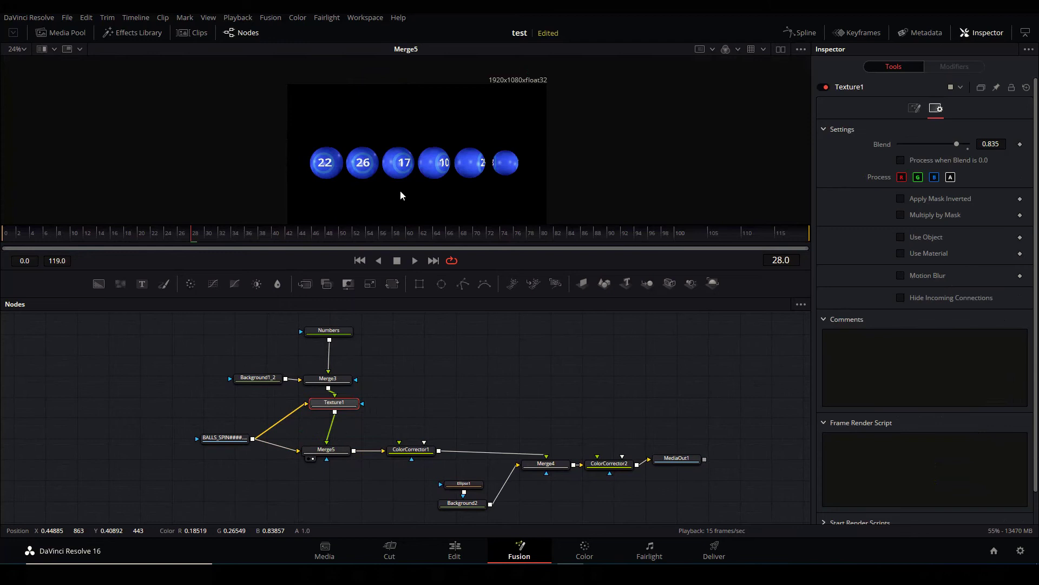
drag(349, 410, 341, 420)
scroll(433, 162, up, 1)
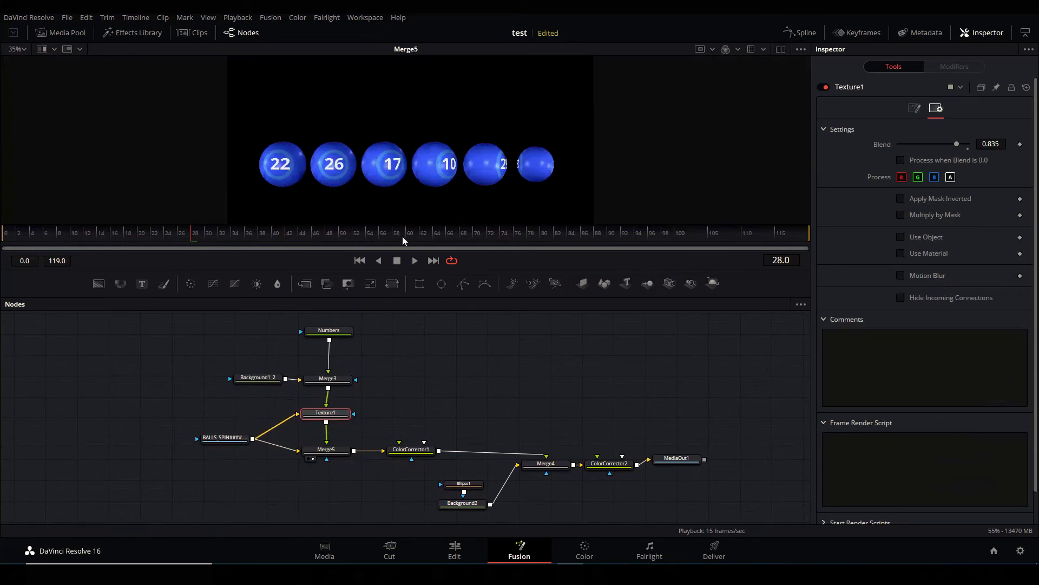
- Check the Merge5 settings and set Texture1's Blend to 0.882
click(331, 453)
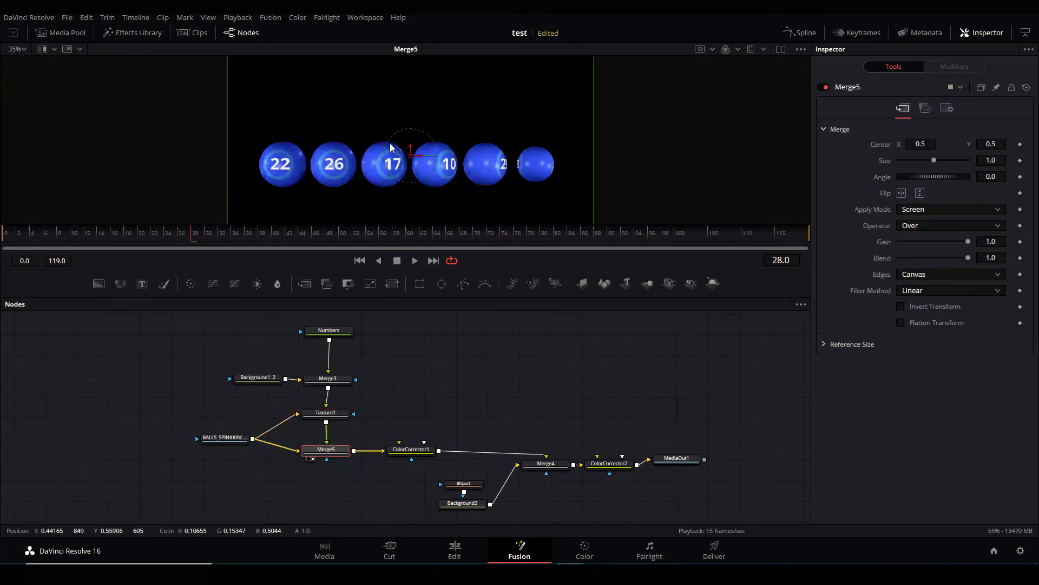
click(327, 417)
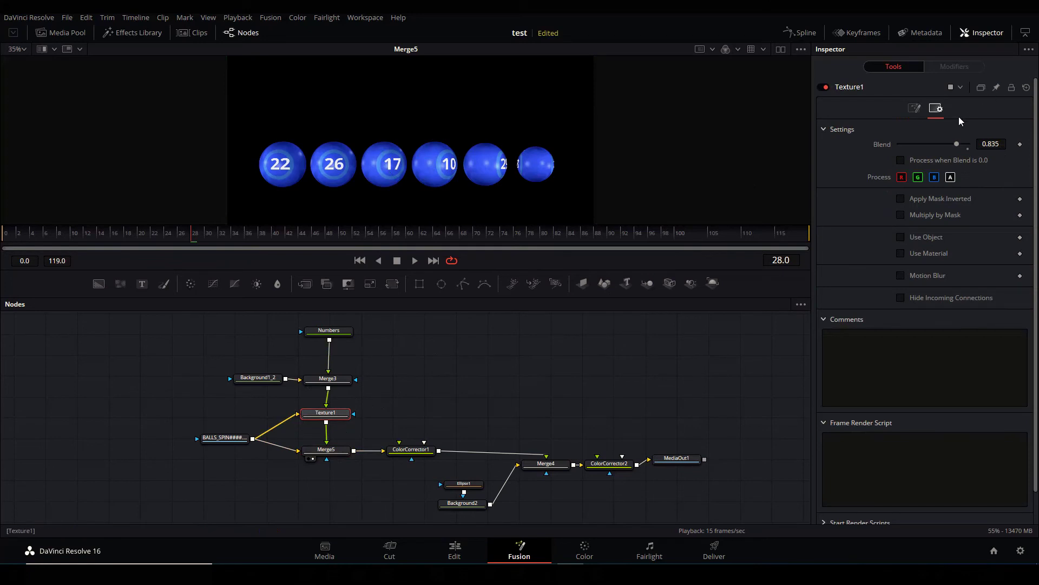
drag(957, 146, 979, 148)
- View ColorCorrector1 and Background2, and examine the Ellipse1 mask that shapes the blue background
drag(437, 378, 423, 359)
drag(408, 433, 425, 125)
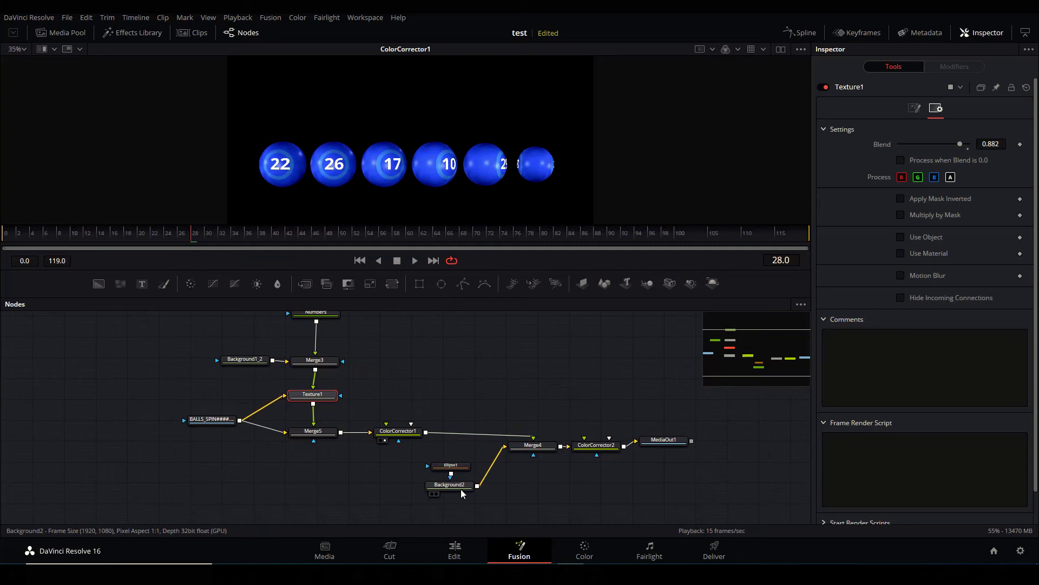
drag(460, 487, 454, 110)
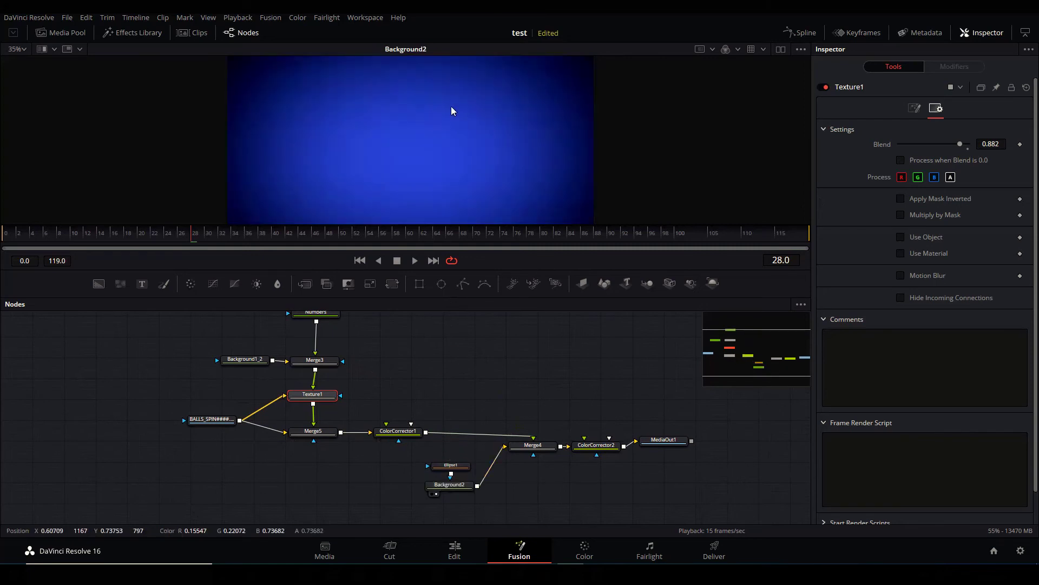
click(449, 484)
drag(450, 465, 451, 457)
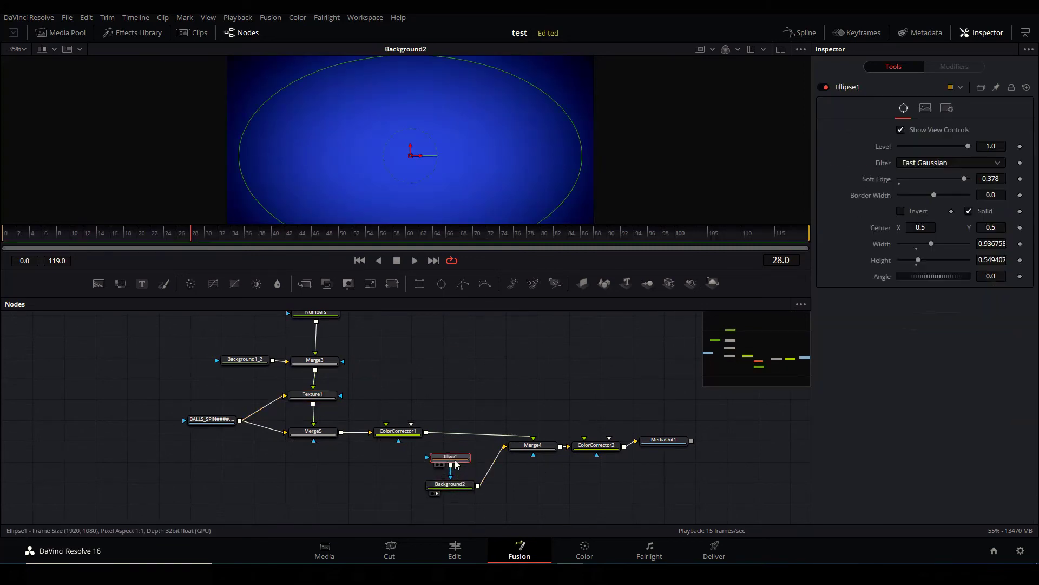
- View the outputs of Merge4, ColorCorrector2 and MediaOut1 to examine the balls composited over the blue background
drag(533, 446, 455, 175)
drag(537, 383, 495, 386)
drag(545, 448, 411, 162)
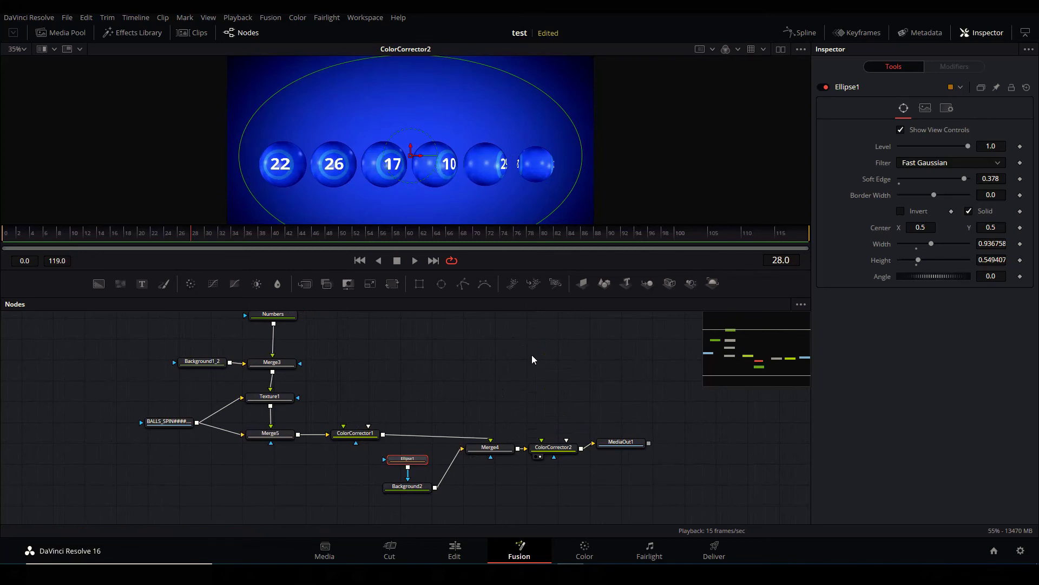
drag(530, 354, 502, 349)
drag(589, 432, 526, 174)
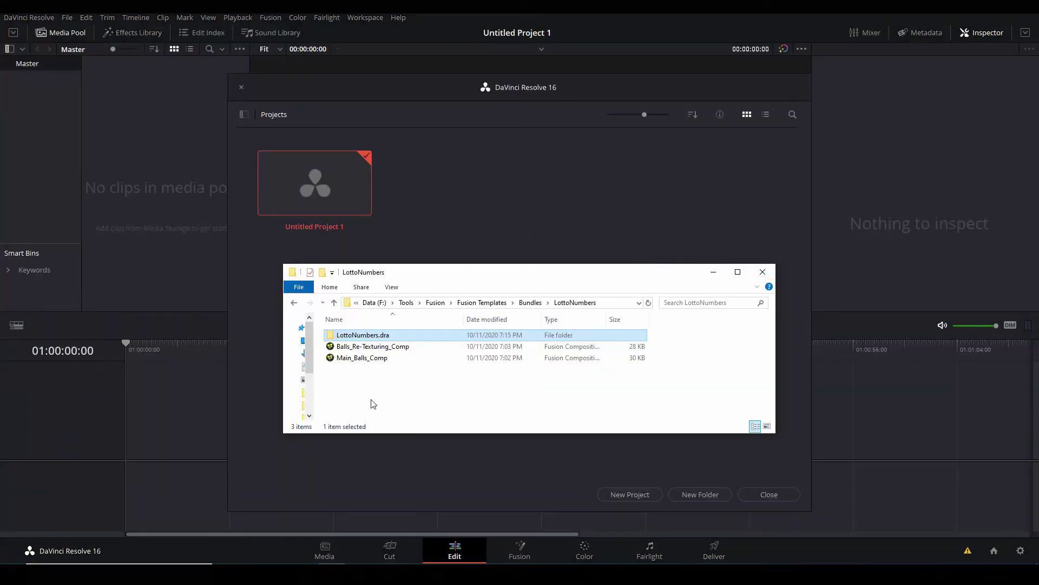
- Examine the LottoNumbers folder's two composition files, Main_Balls_Comp and Balls_Re-Texturing_Comp, and its LottoNumbers.dra archive
click(418, 389)
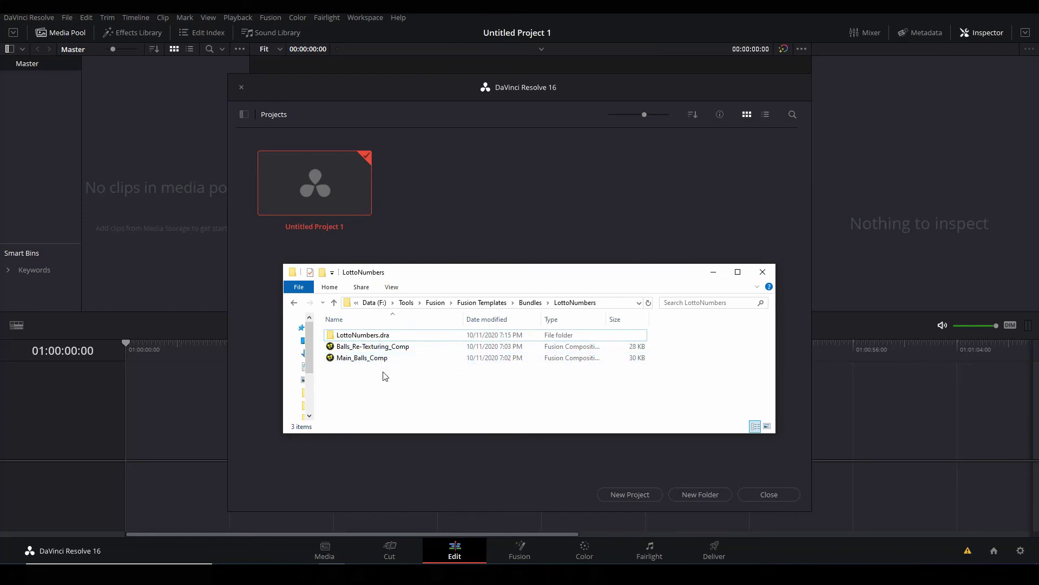
click(351, 358)
click(370, 347)
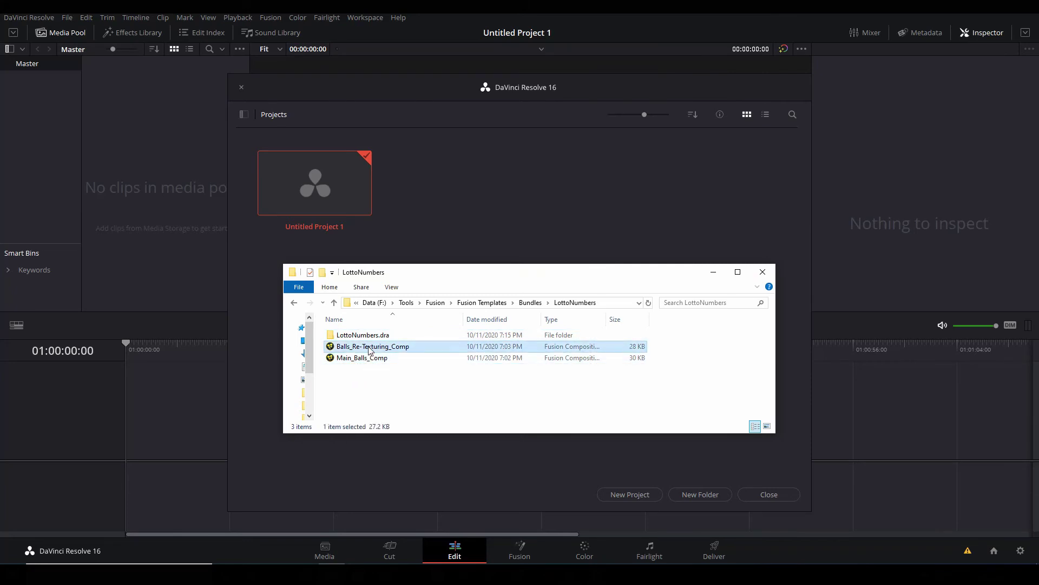
ctrl+click(374, 358)
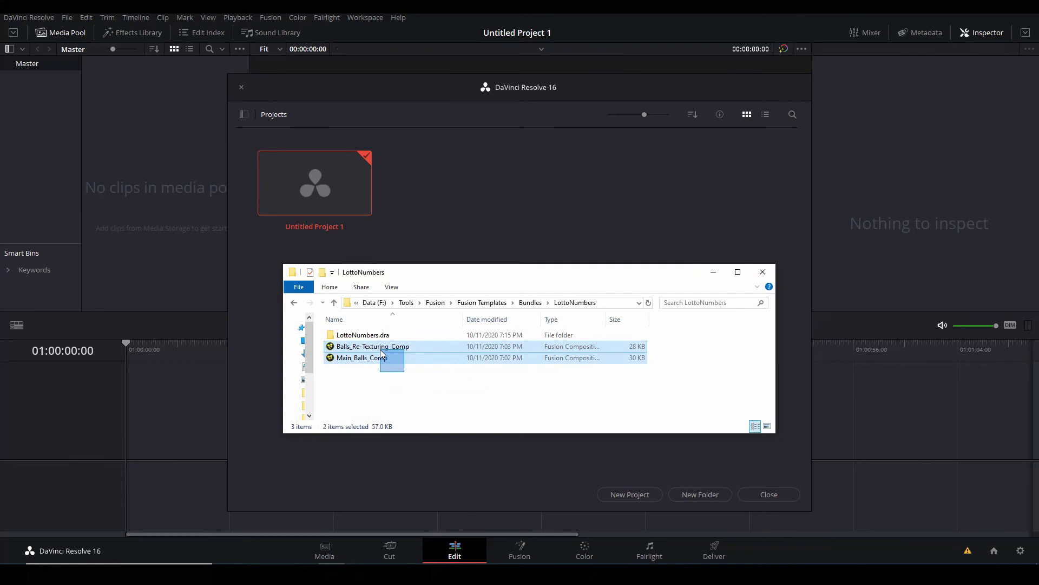
click(380, 368)
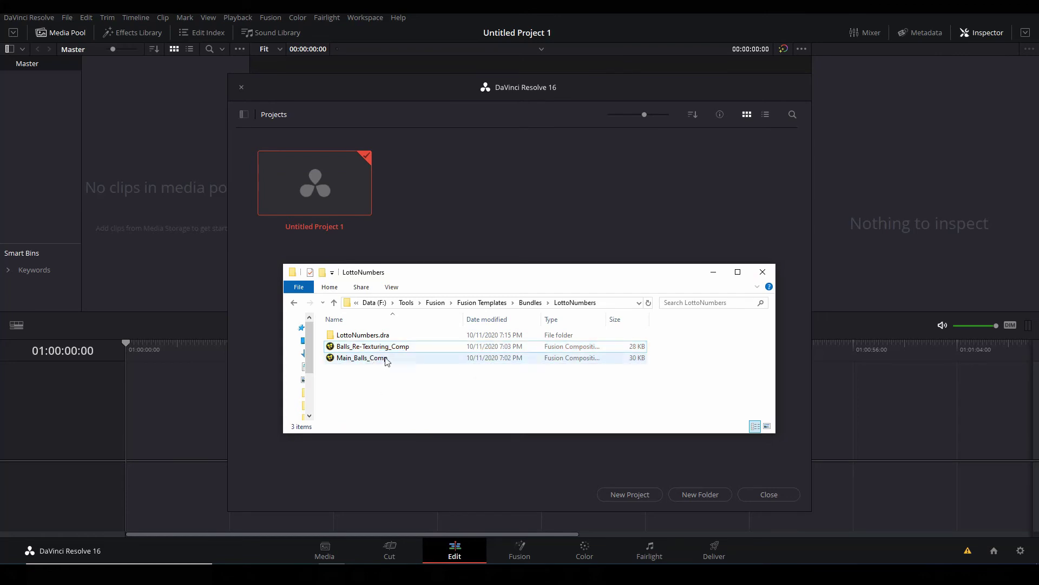
click(357, 335)
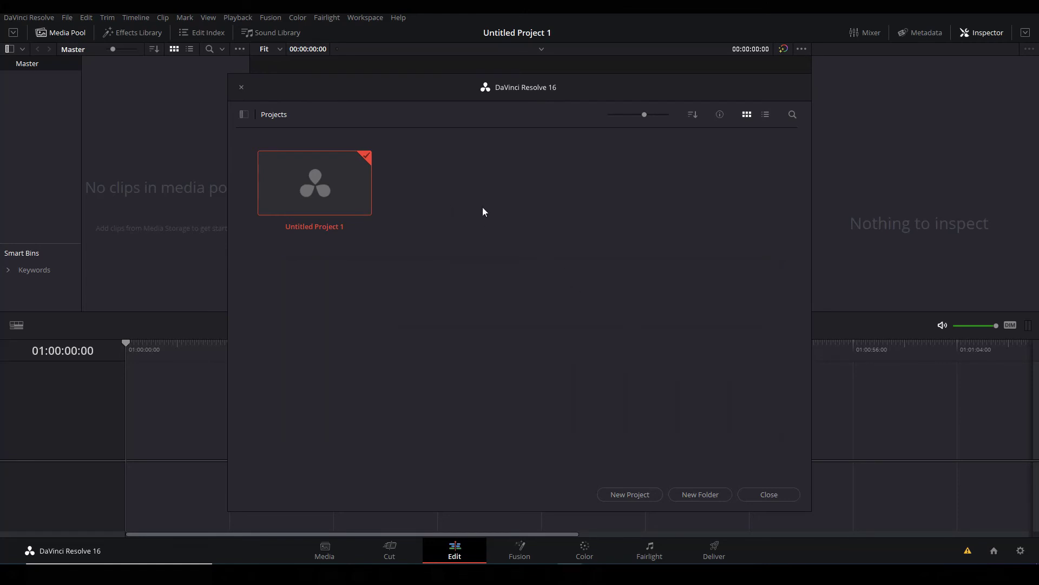
- Restore the project archive LottoNumbers.dra in the Project Manager and open the restored LottoNumbers project
right_click(480, 222)
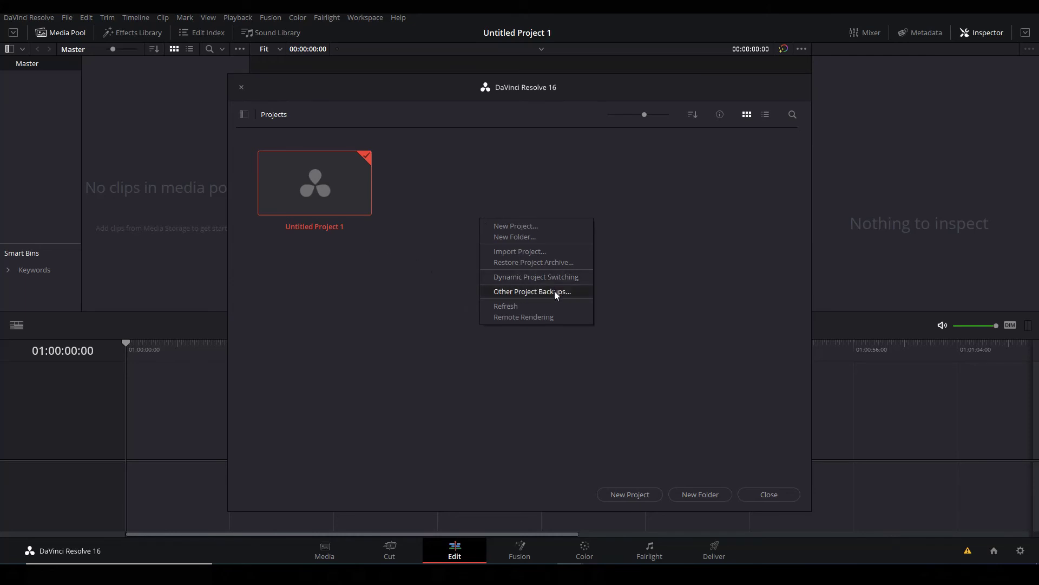
click(541, 263)
click(366, 150)
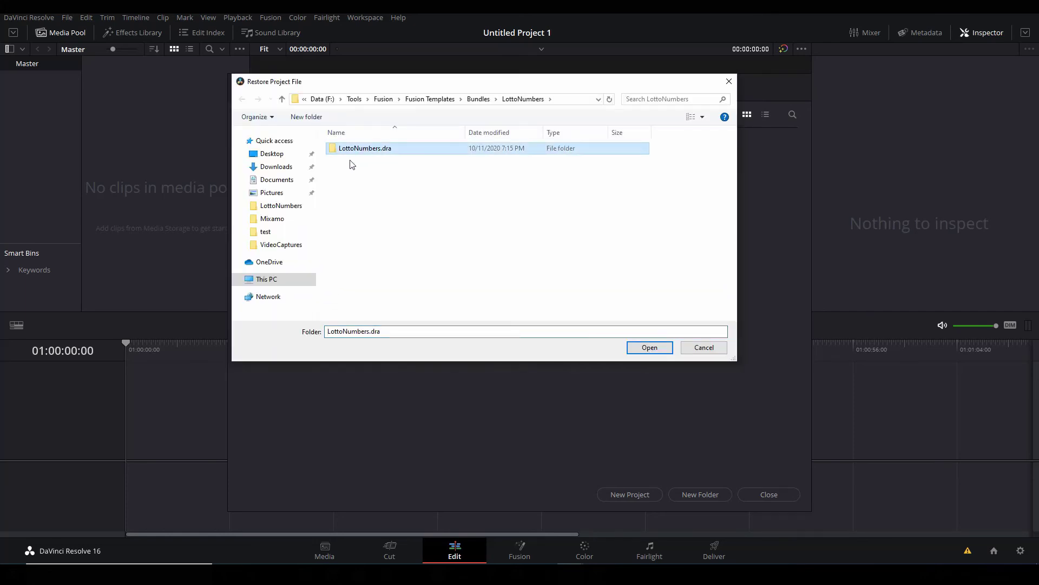
click(650, 347)
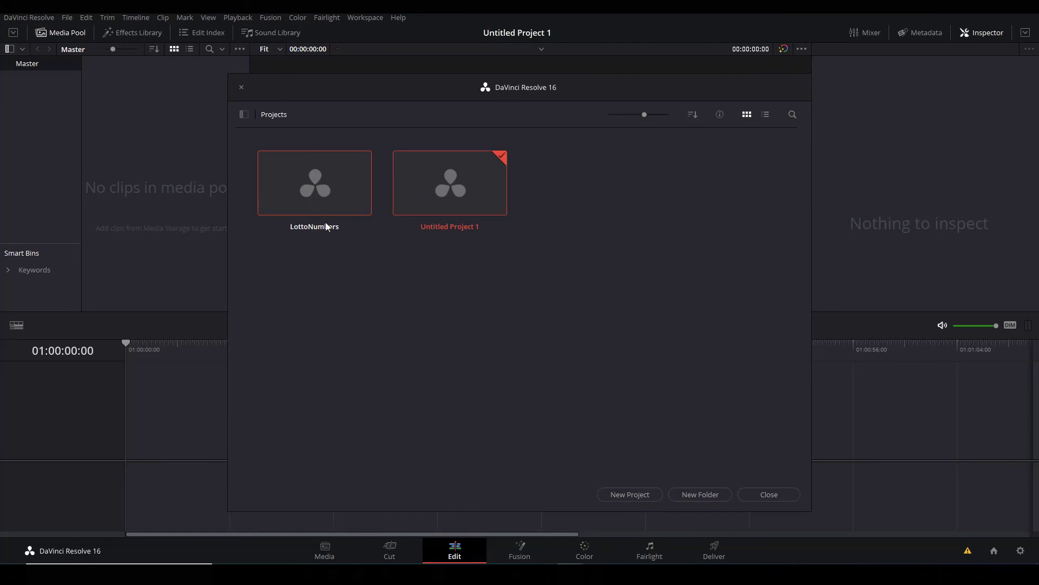
double_click(322, 208)
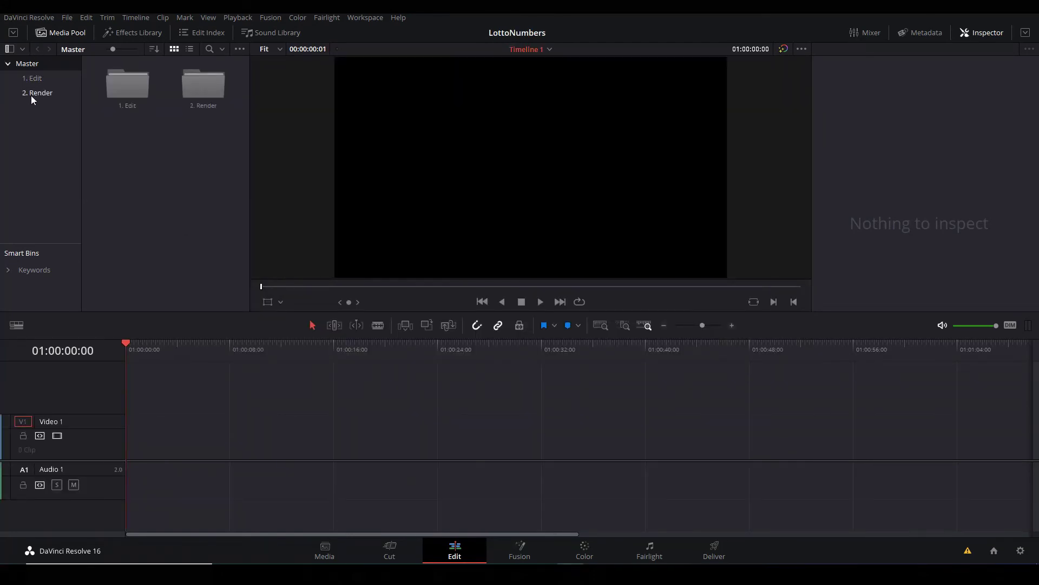
- Place the re-texturing composition from the 1. Edit bin on Video 1 and move the playhead to 01:00:05:20 within it
click(46, 92)
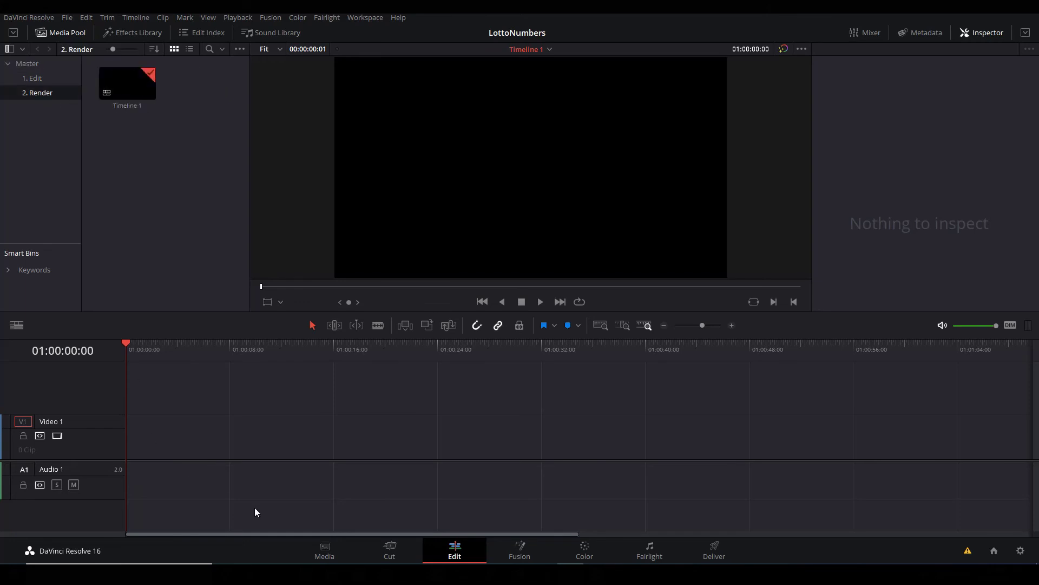
click(36, 78)
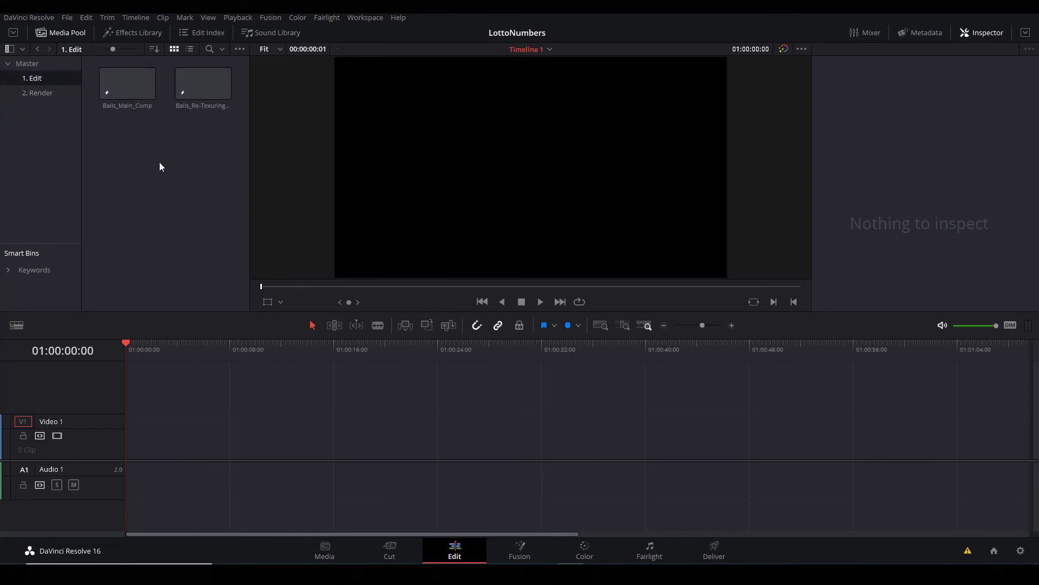
click(134, 110)
click(204, 104)
drag(203, 105, 177, 431)
click(210, 349)
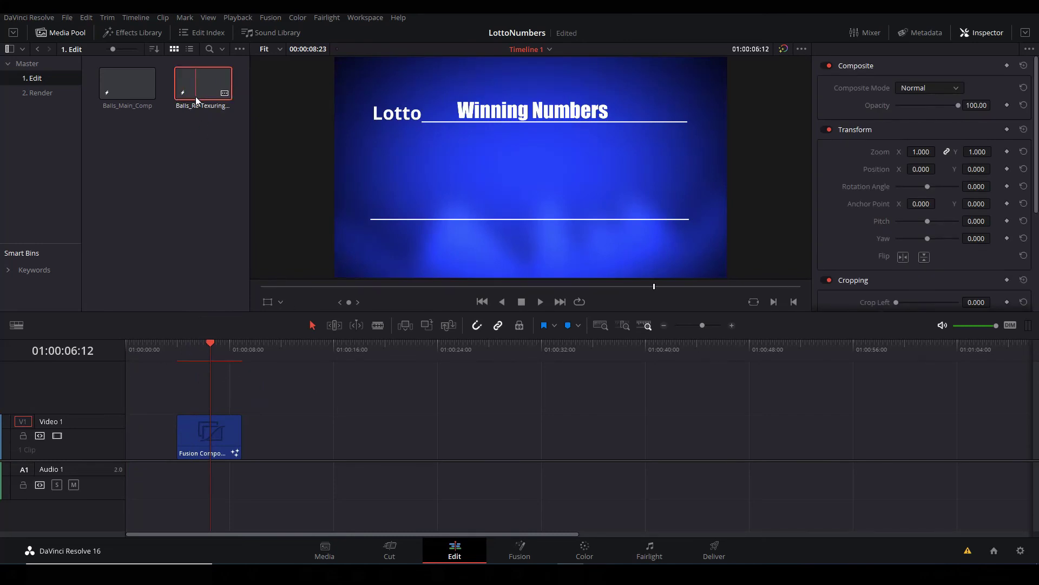
click(196, 348)
mouse_move(197, 347)
mouse_down()
mouse_move(176, 355)
mouse_move(262, 352)
mouse_move(189, 366)
mouse_move(200, 365)
mouse_up()
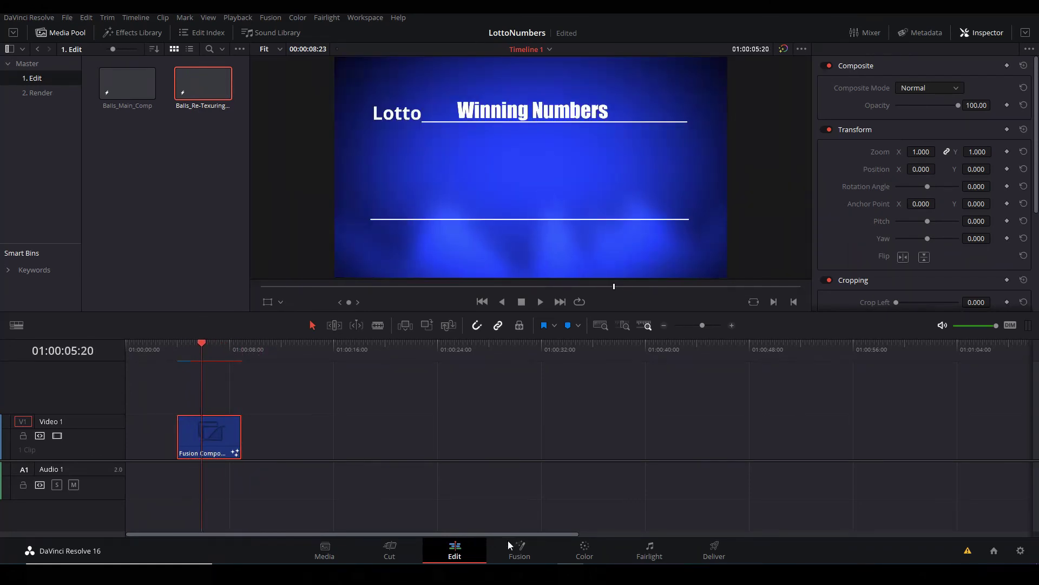
- Open the timeline clip in Fusion and examine its Loader1 settings and overall node tree
click(514, 536)
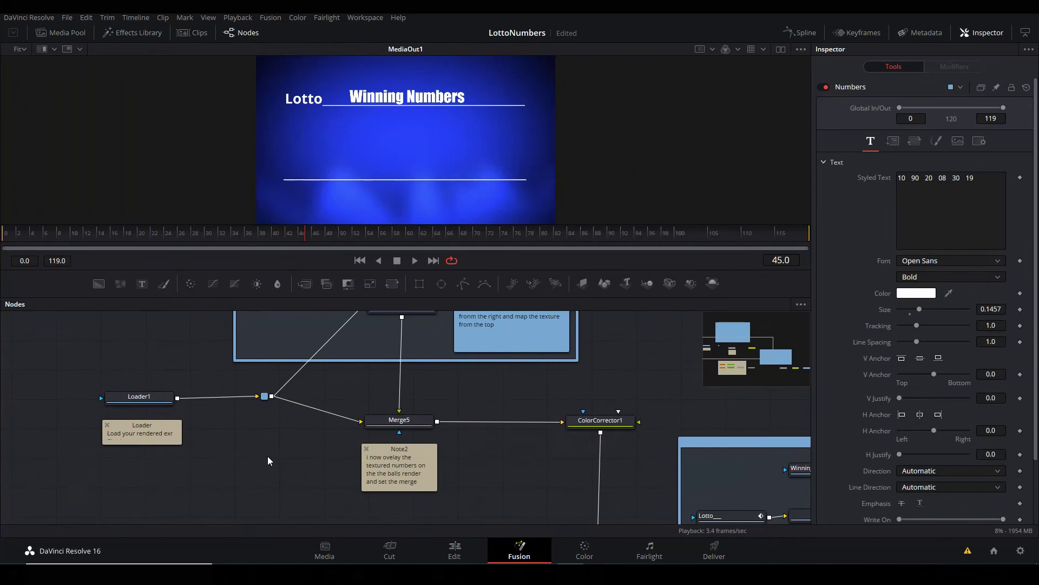
click(134, 396)
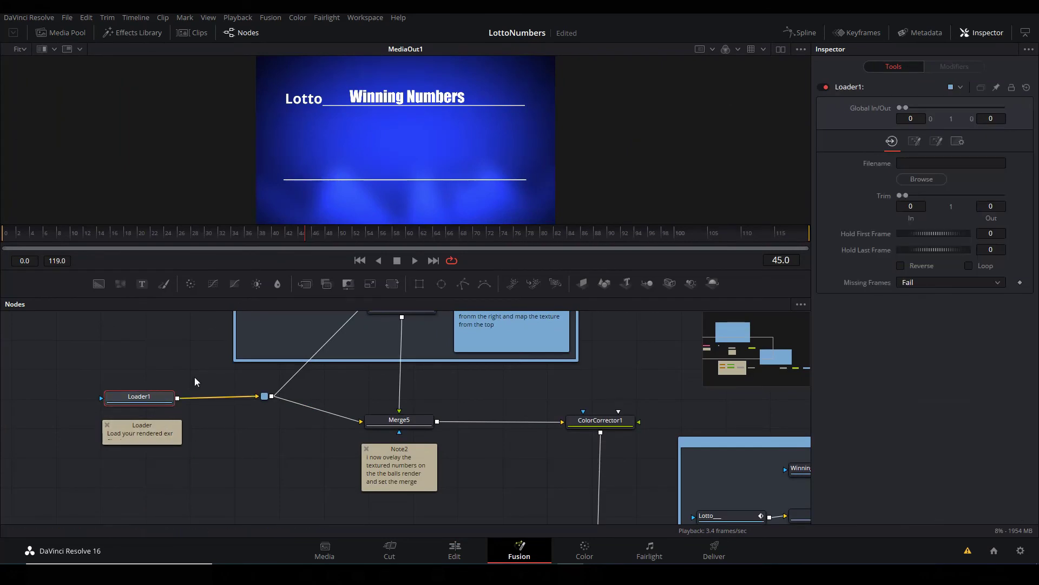
drag(228, 448, 400, 387)
scroll(400, 388, down, 5)
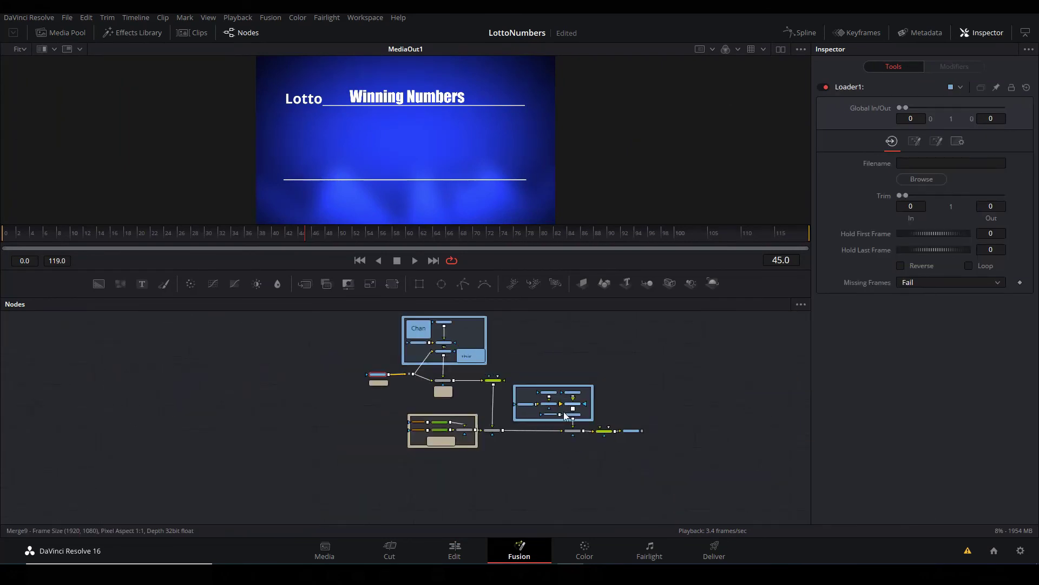
- Open Balls_Main_Comp from the 1. Edit bin in Fusion and examine its nodes around the Export group
click(454, 549)
drag(212, 347, 349, 359)
click(345, 372)
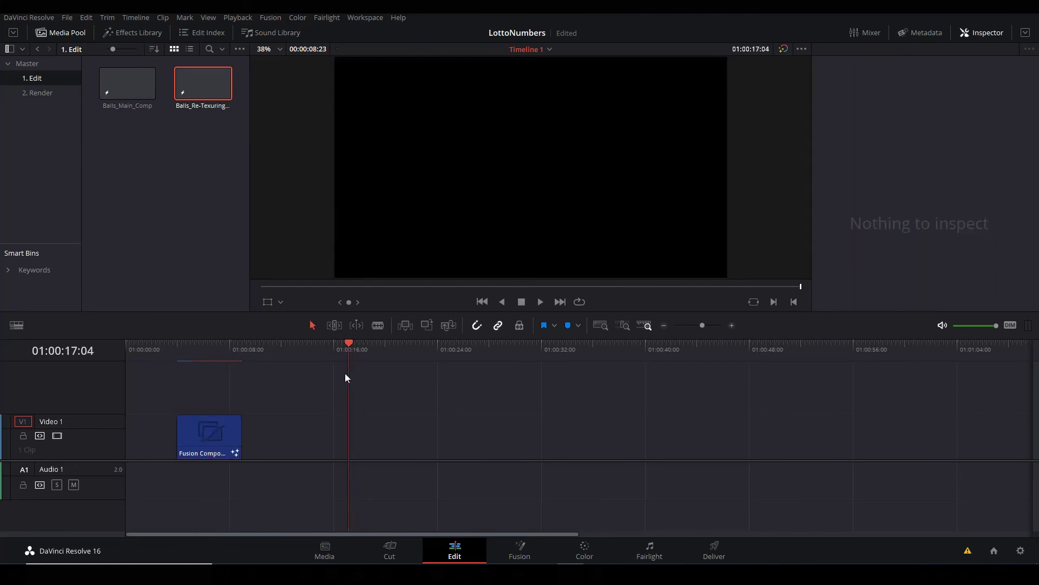
click(128, 81)
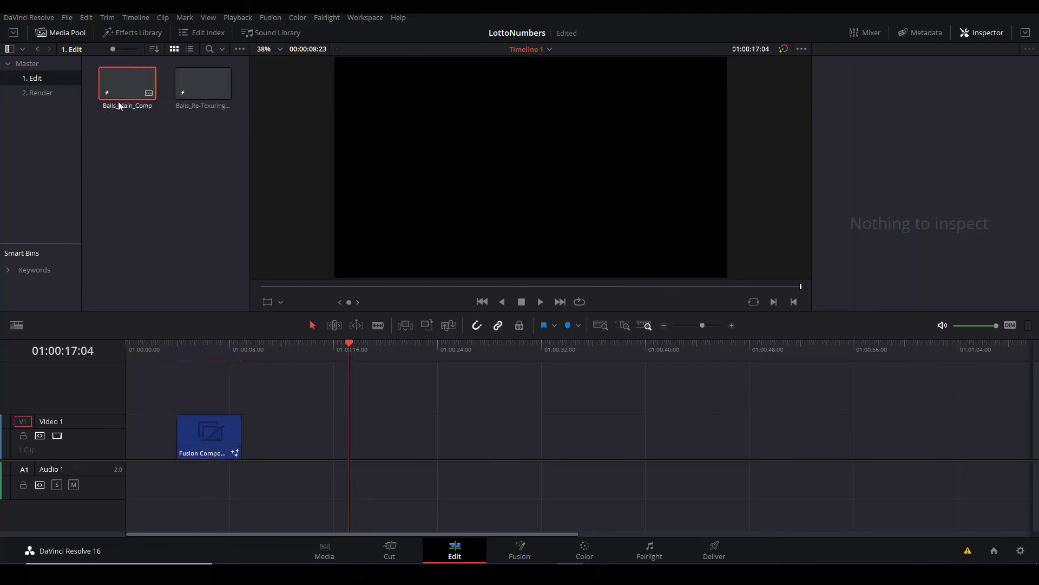
double_click(135, 82)
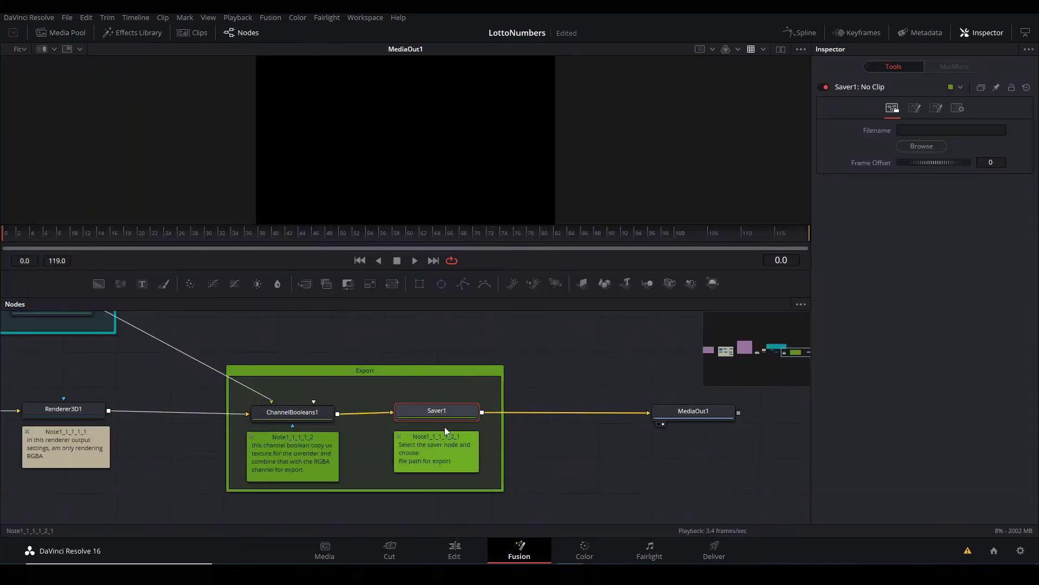
scroll(490, 420, down, 3)
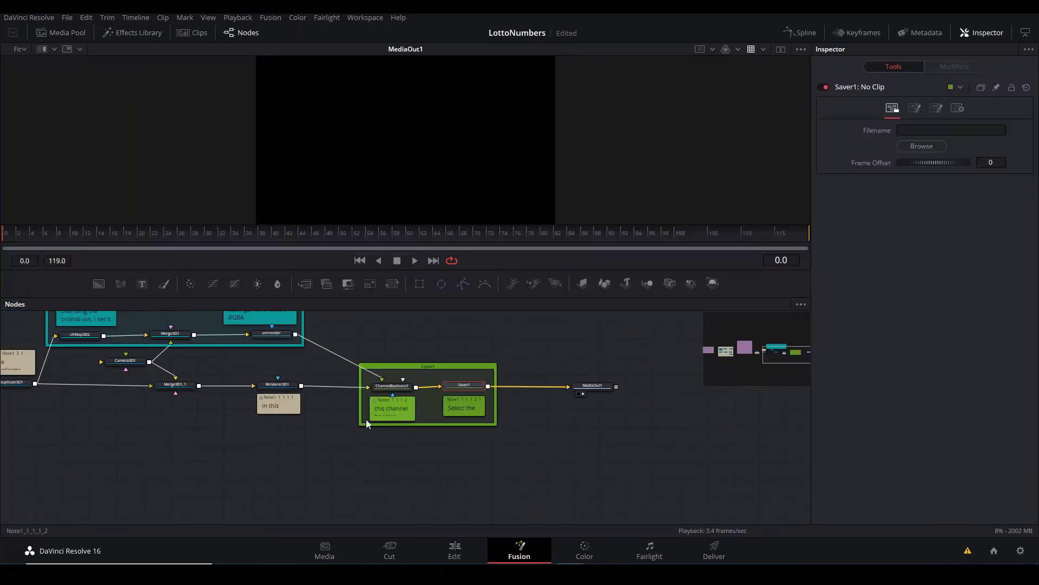
drag(270, 454, 574, 541)
- Browse Saver1's EXR output location without saving, and look up the Render All Savers command
drag(206, 397, 468, 366)
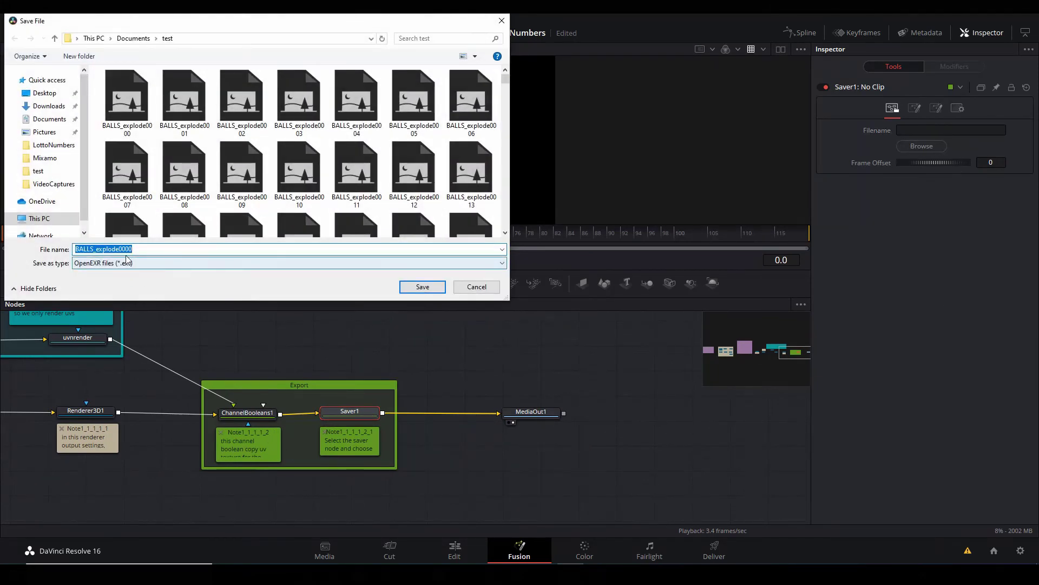
key(Escape)
click(269, 18)
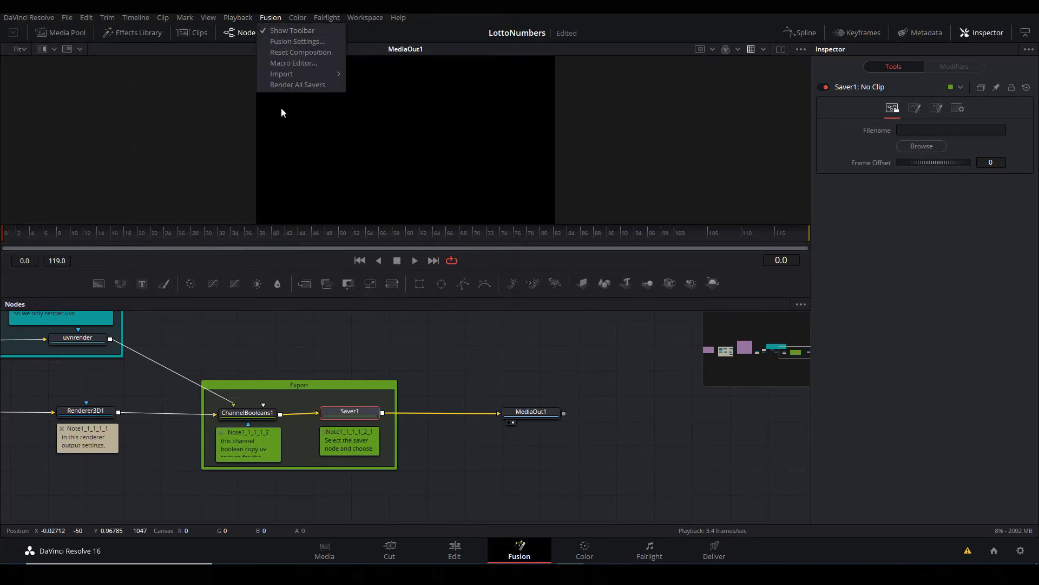
click(491, 398)
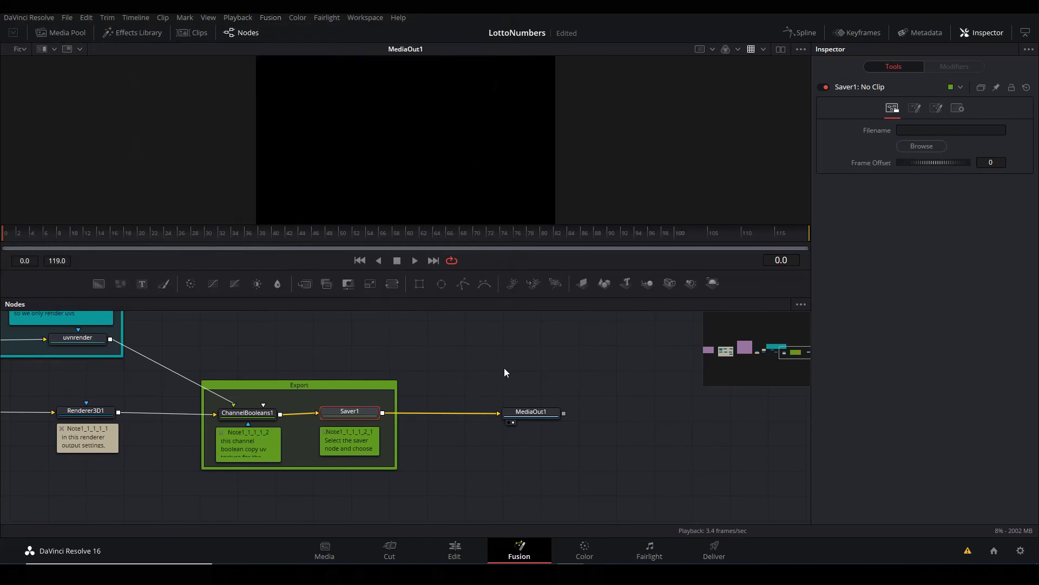
drag(499, 366, 600, 366)
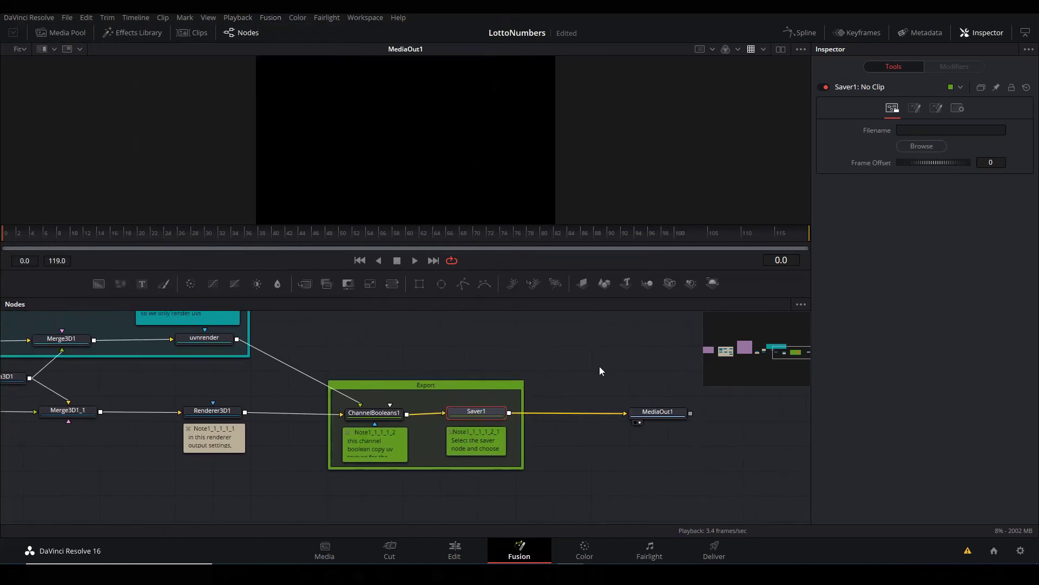
- Return to the timeline's re-texturing composition and load the BALLS_explode0000 EXR sequence into Loader1
click(455, 549)
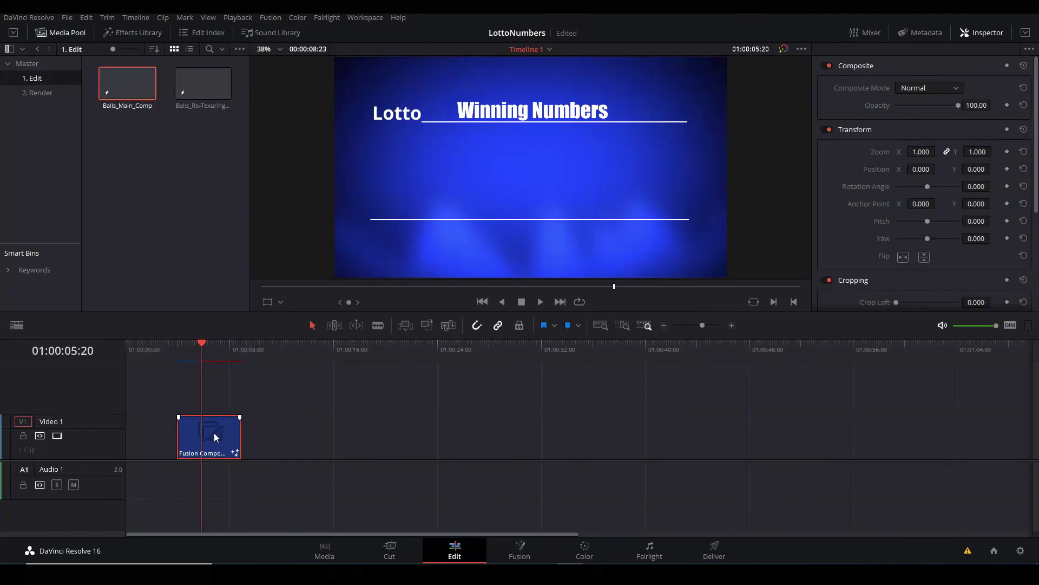
click(531, 545)
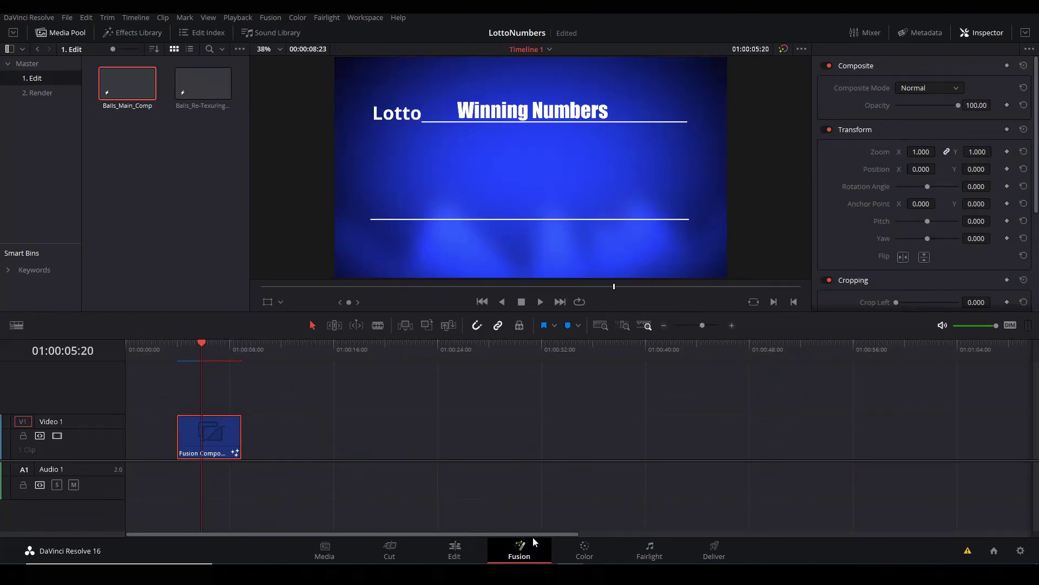
scroll(309, 393, up, 3)
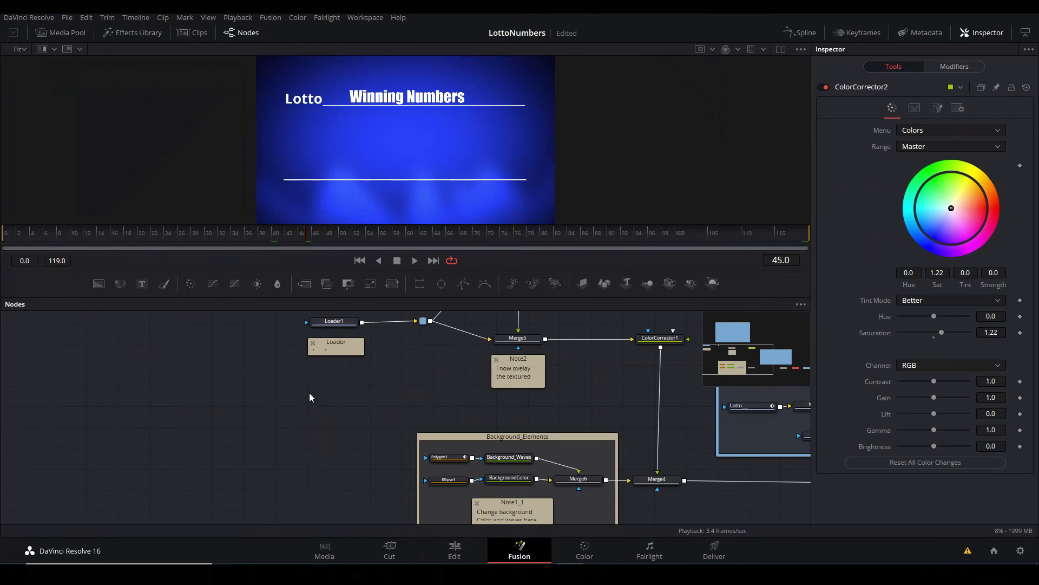
drag(309, 393, 270, 485)
scroll(270, 434, up, 2)
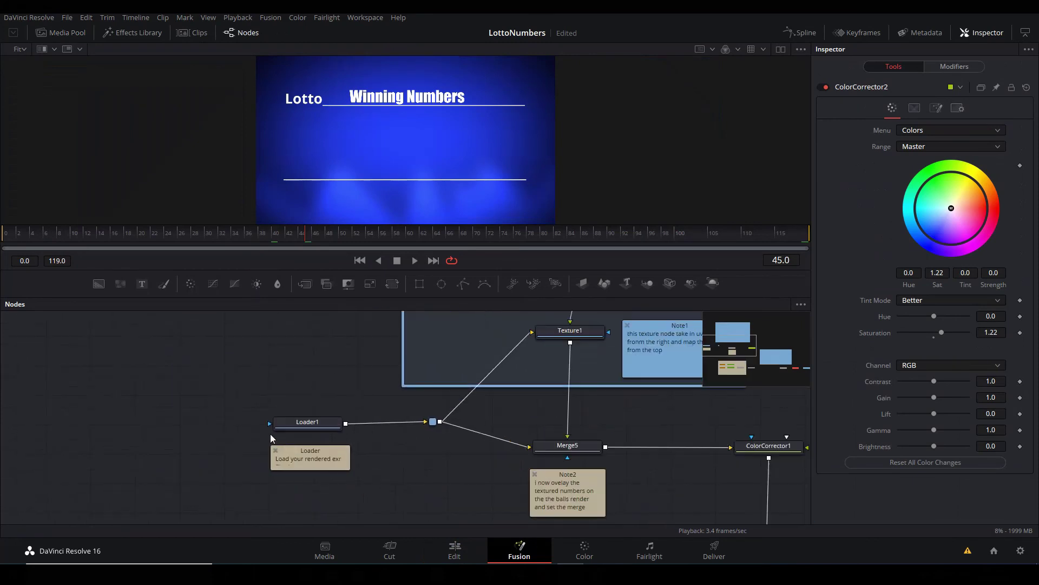
click(314, 425)
click(922, 179)
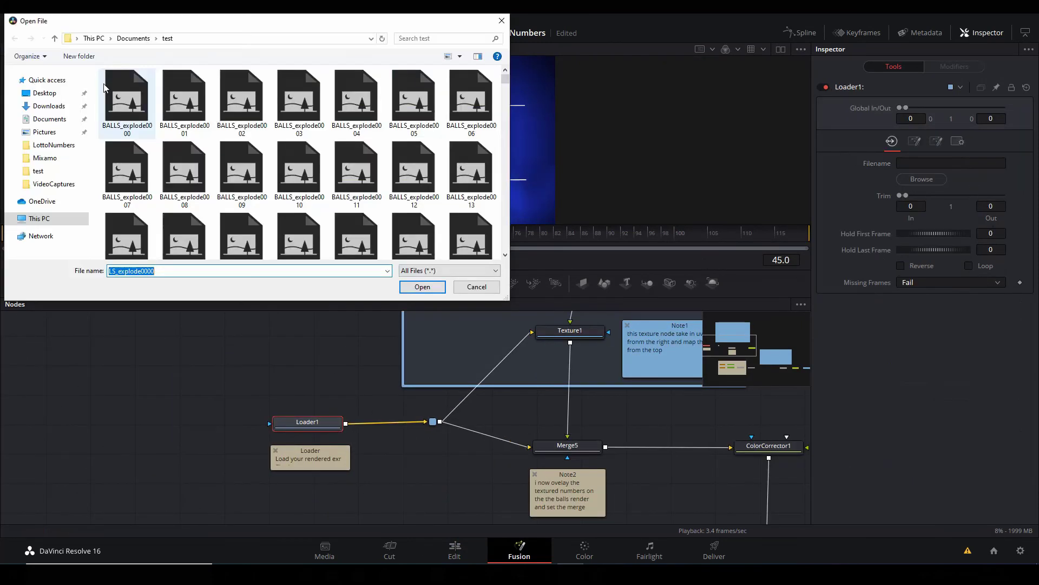
click(124, 102)
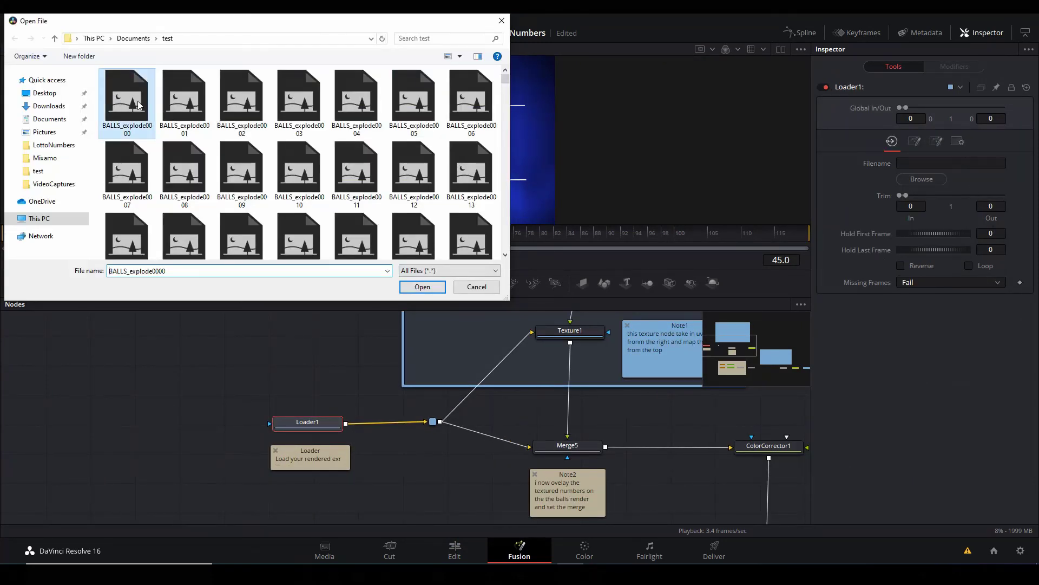
click(423, 288)
- Replace the second and third numbers in the Numbers node's styled text with periods
drag(643, 398, 546, 536)
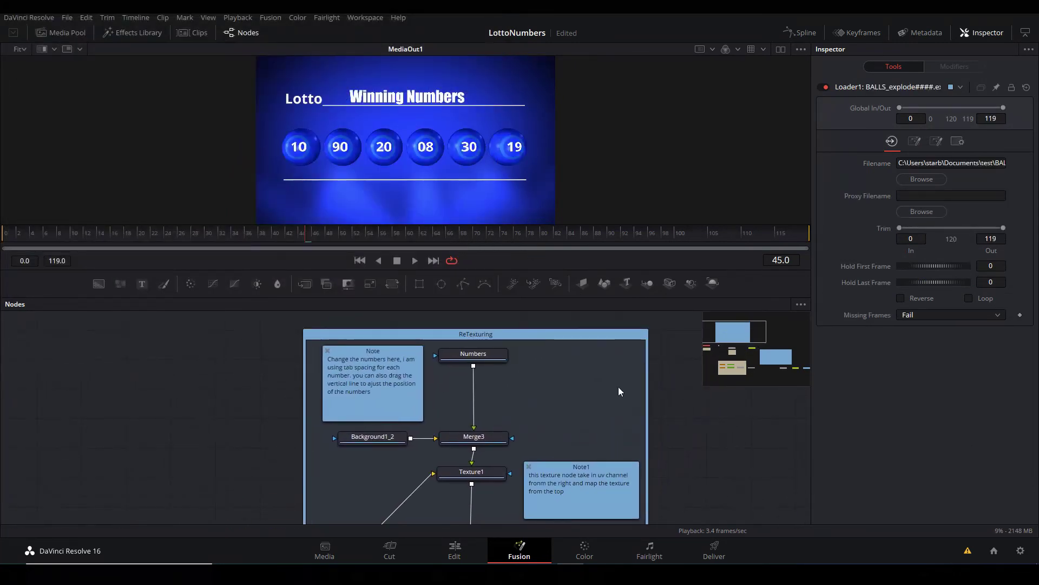
click(492, 358)
click(913, 179)
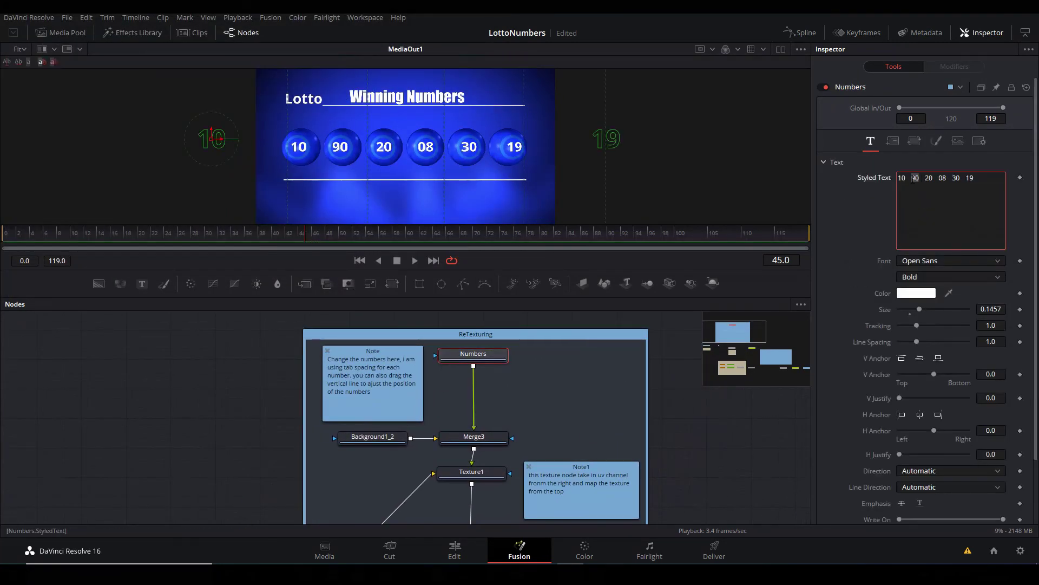
double_click(914, 178)
text(.)
double_click(929, 178)
text(.)
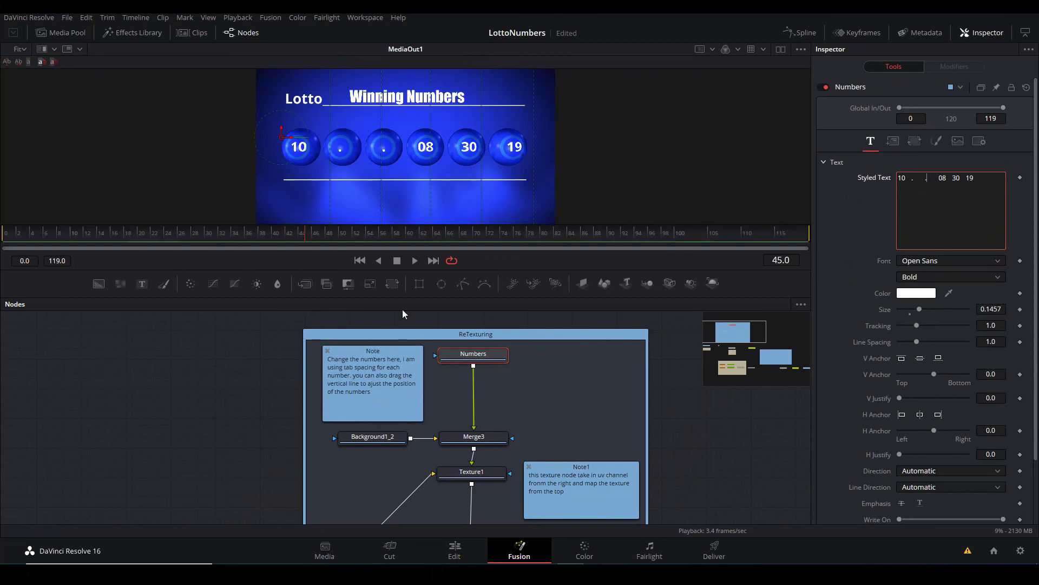
- Return to the Edit page and play the Fusion composition clip from its start on the timeline
click(471, 544)
drag(200, 346, 177, 356)
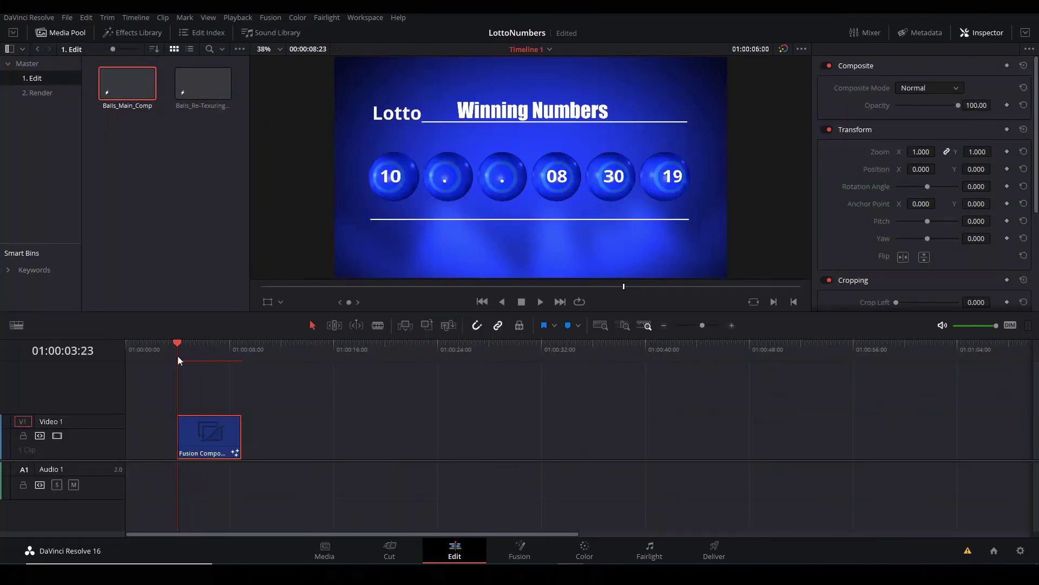
key(space)
click(314, 389)
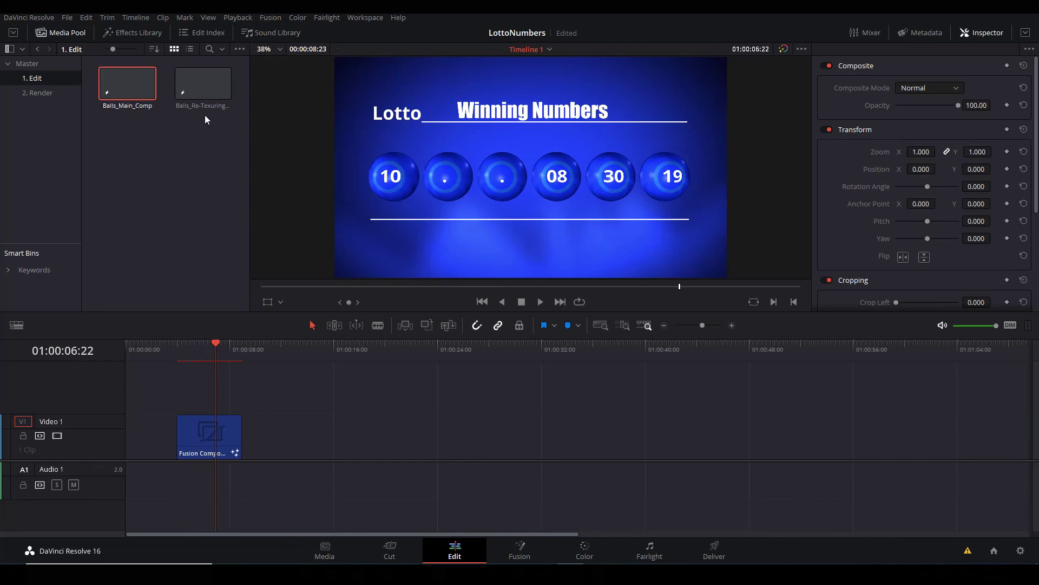
- Add another copy of the Balls_Re-Texturing composition to Video 1 after the existing clip and open it in Fusion
drag(204, 115, 268, 437)
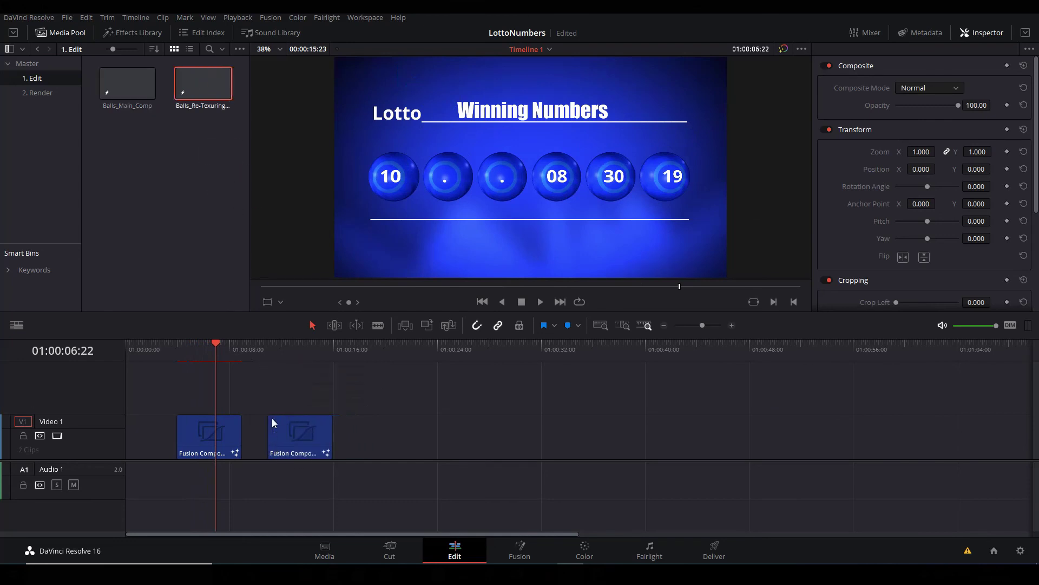
click(217, 427)
drag(215, 346, 292, 388)
click(310, 432)
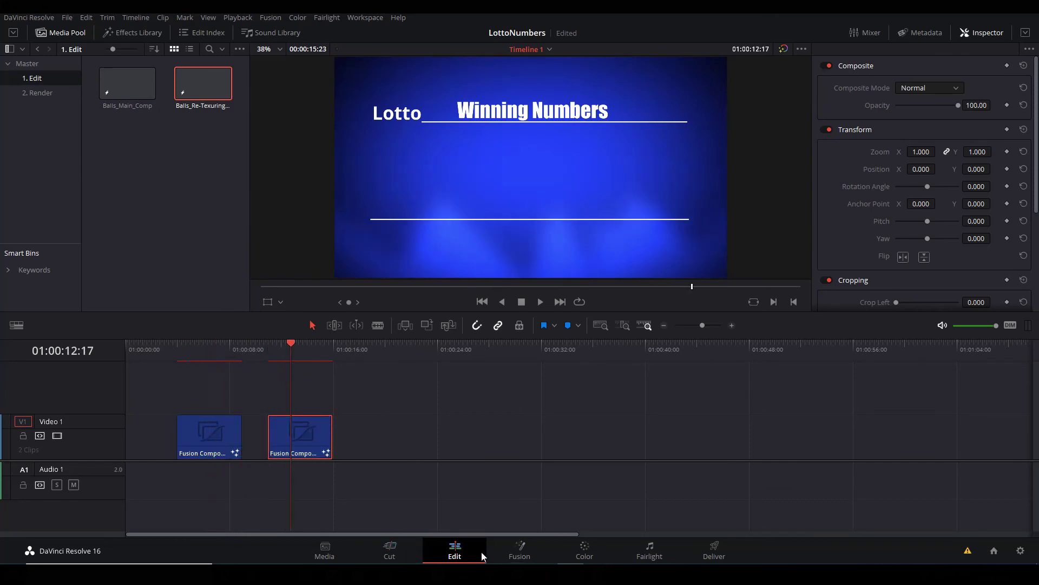
click(520, 552)
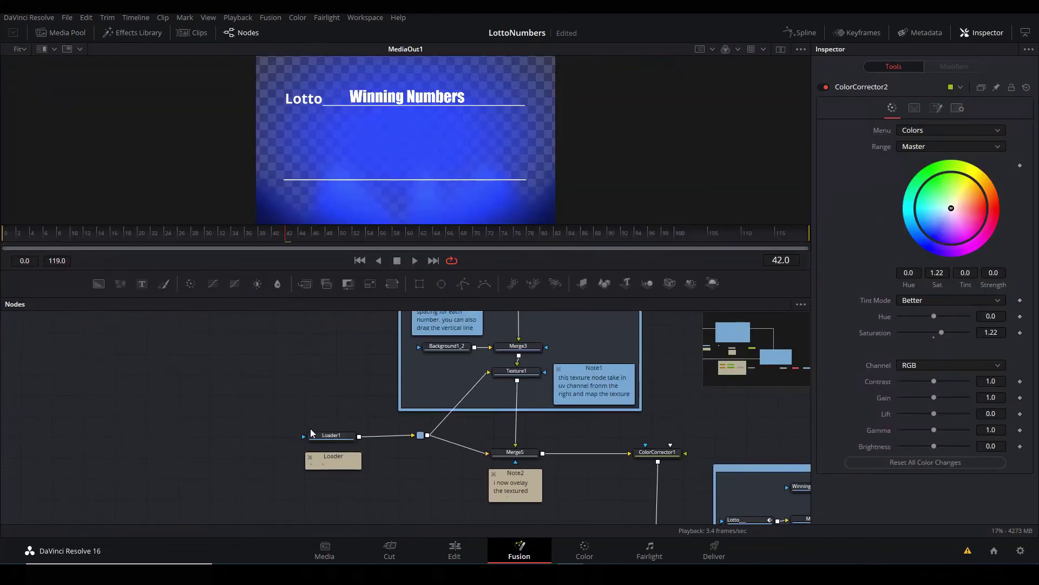
- Load the BALLS_SPIN0000 EXR sequence into the new composition's Loader1 and preview the clip on the Edit page timeline
click(331, 435)
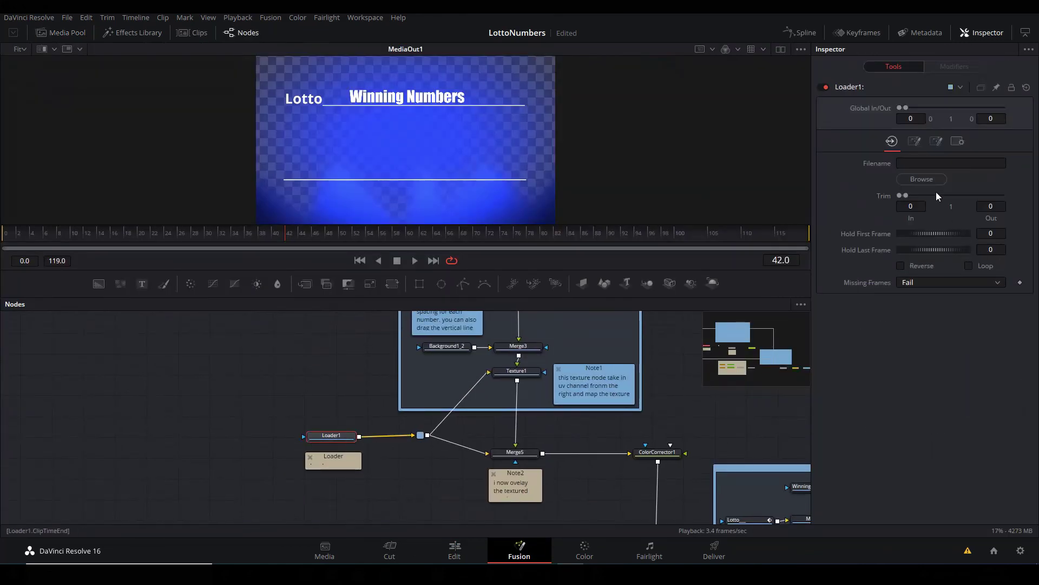
click(922, 179)
click(184, 162)
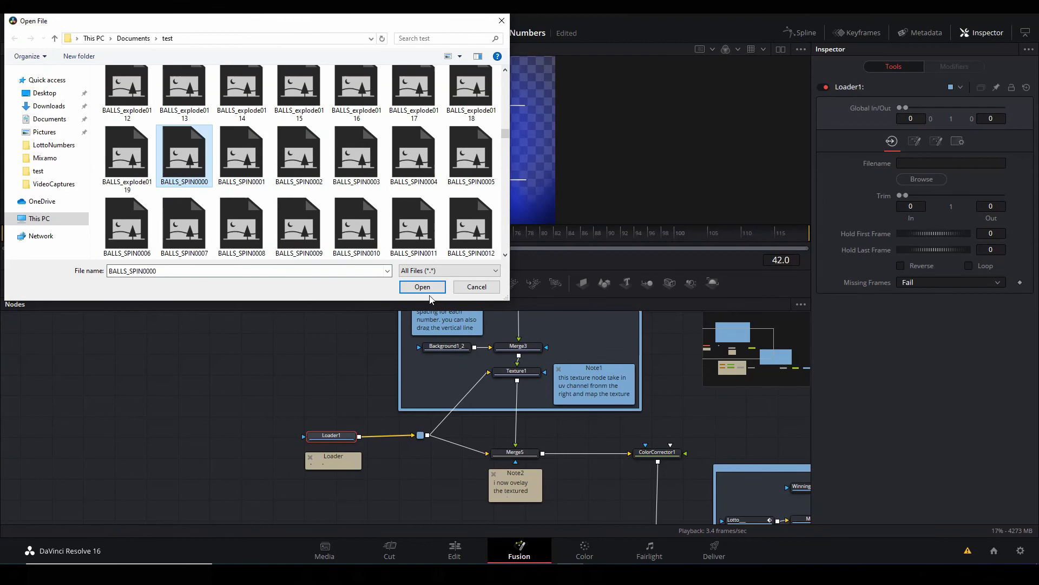
click(427, 288)
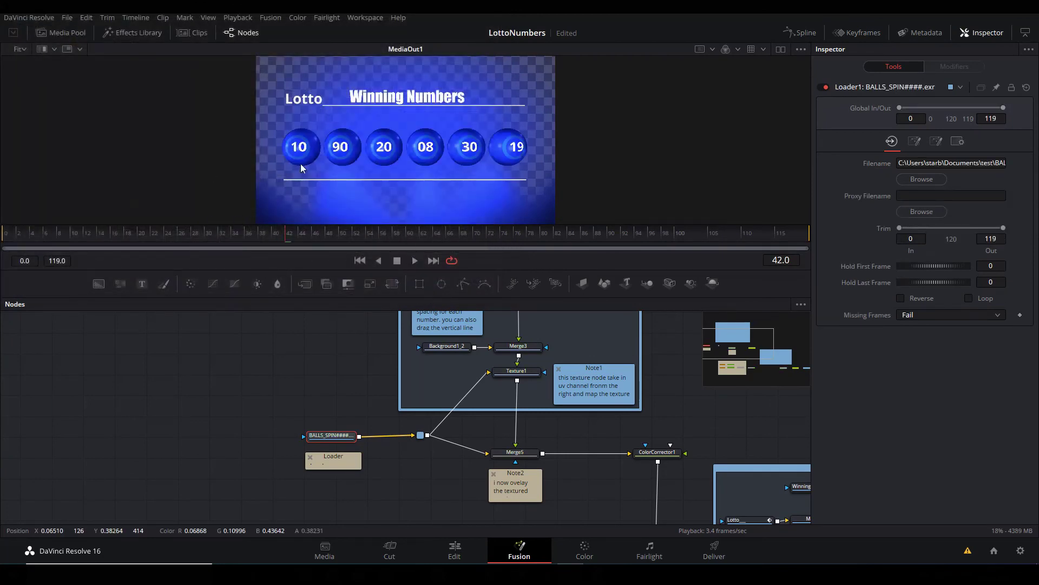
click(454, 550)
mouse_move(298, 355)
mouse_down()
mouse_move(274, 348)
mouse_move(302, 357)
mouse_up()
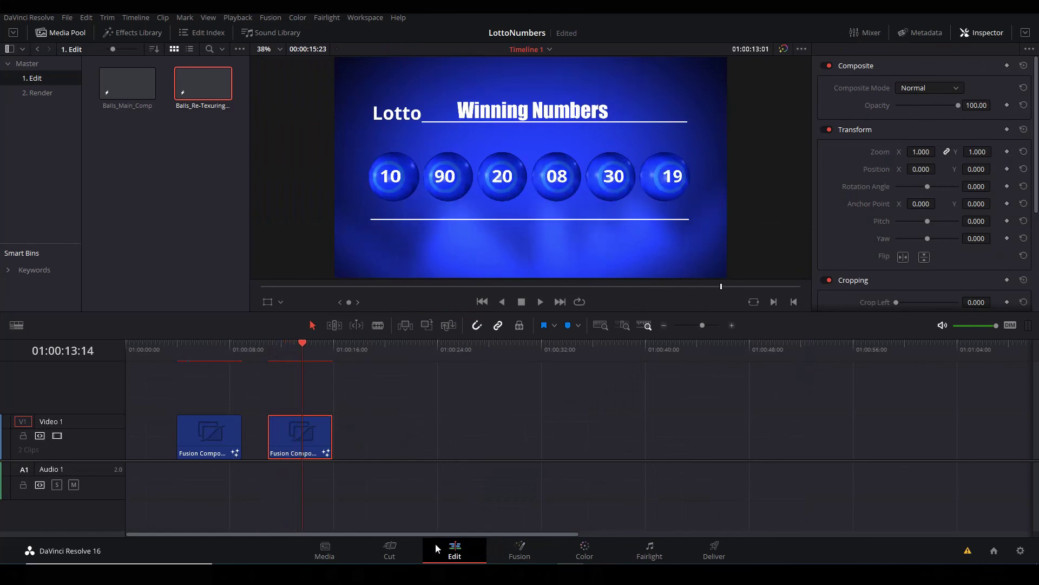
- Back in Fusion, replace "Winning" with "Power" in the WinningNumbers node's styled text
click(517, 552)
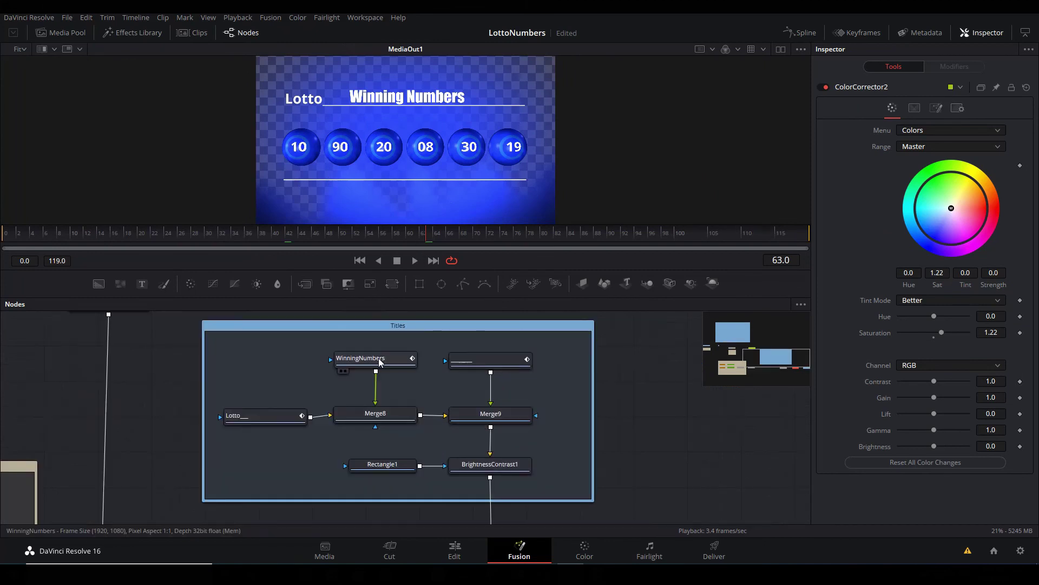
click(379, 359)
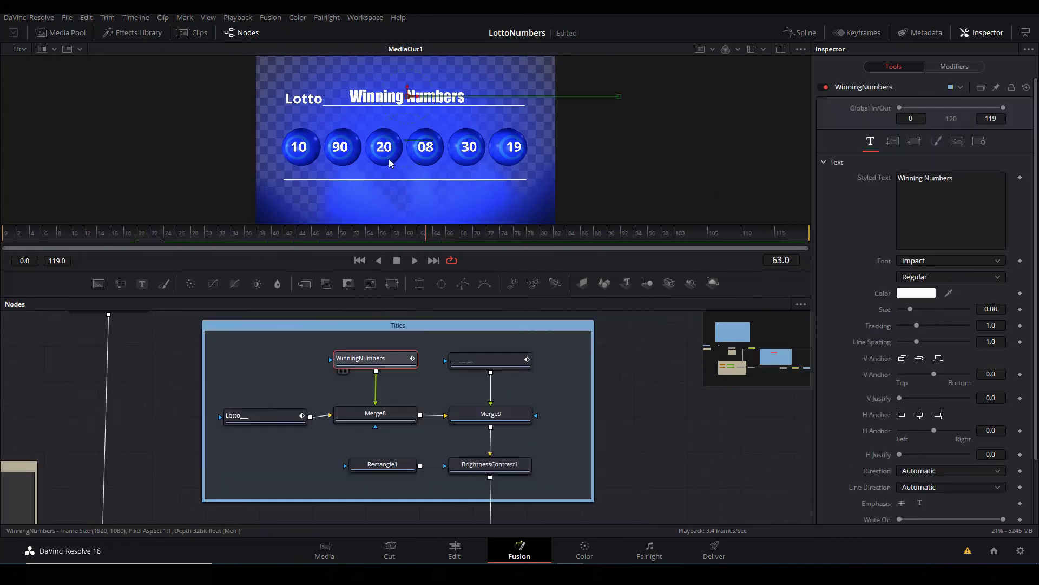
double_click(910, 178)
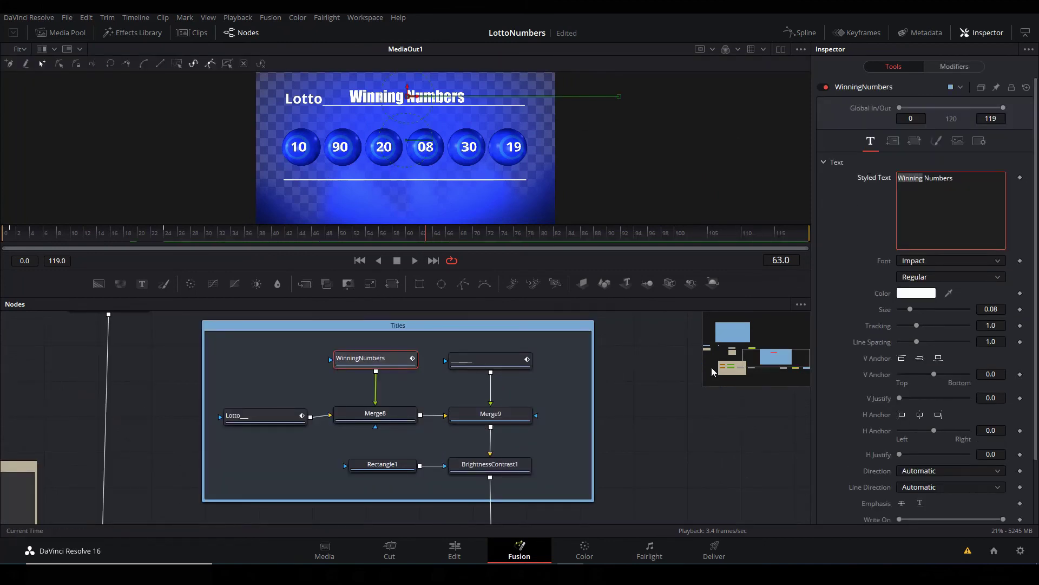
text(Power)
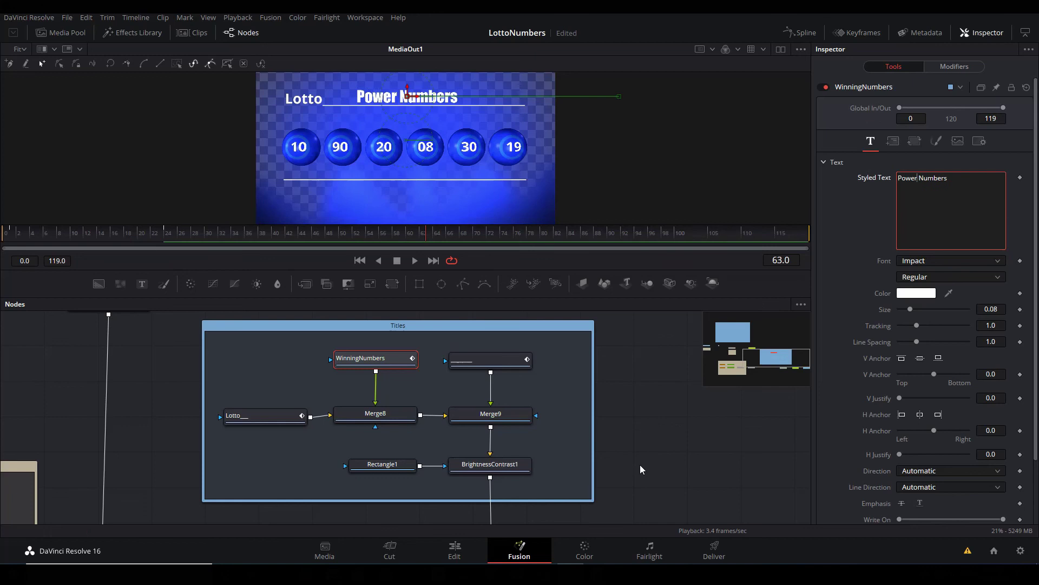
- Replace "Lotto" with "Draw" in the Lotto___ node's styled text and disable the lower underline's text node
click(228, 422)
double_click(905, 178)
text(Dr)
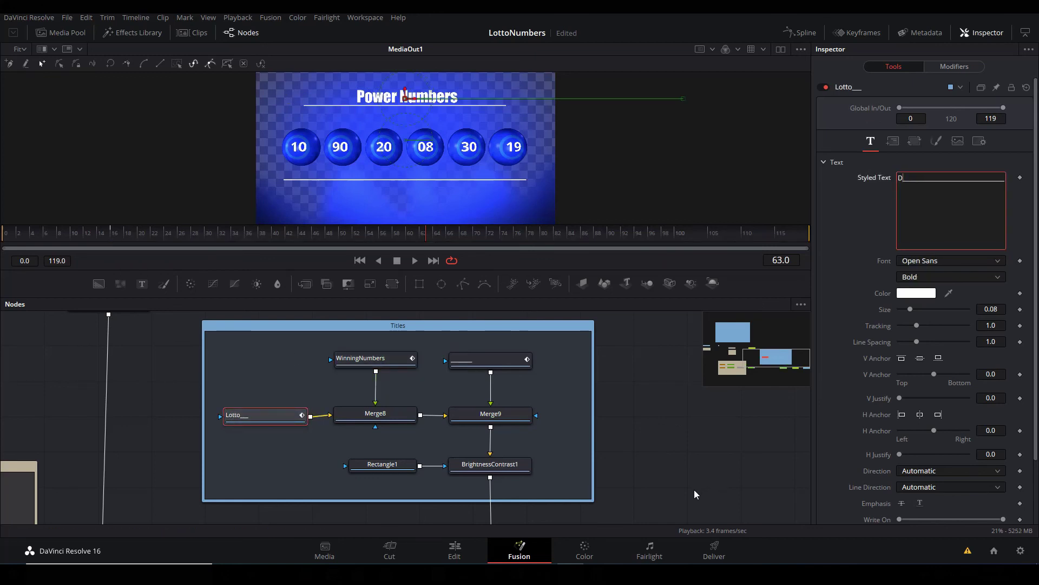
text(aw)
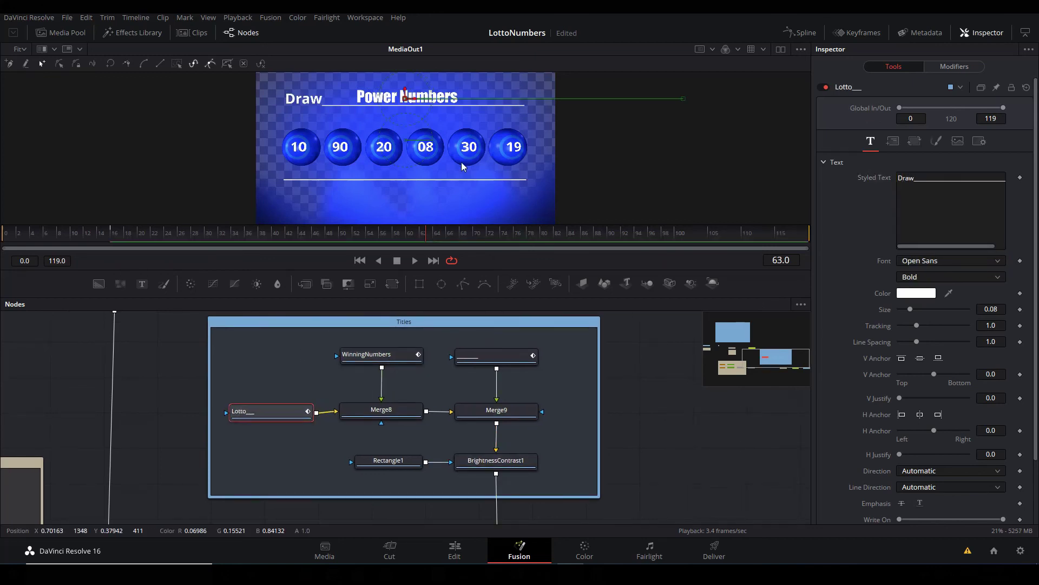
click(515, 356)
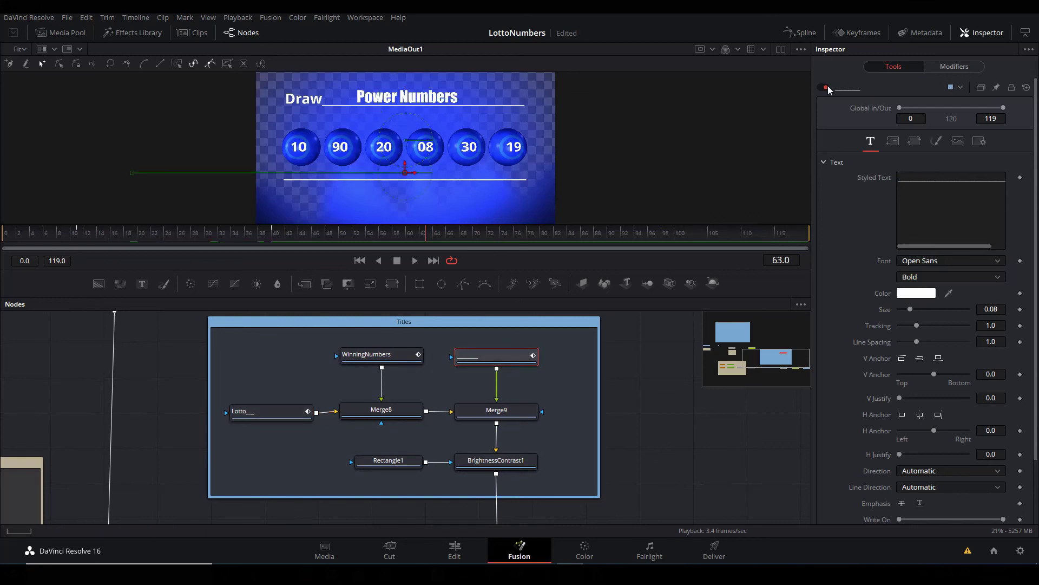
- Change the BackgroundColor node in the Background_Elements group to green with a hue of 0.384
scroll(685, 426, down, 5)
scroll(373, 466, up, 3)
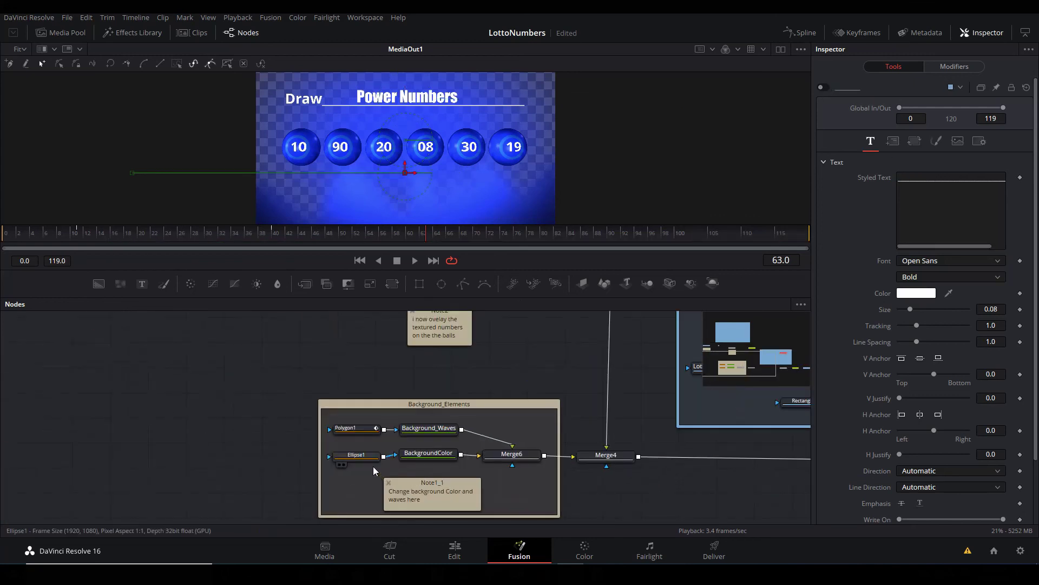
drag(509, 339, 451, 317)
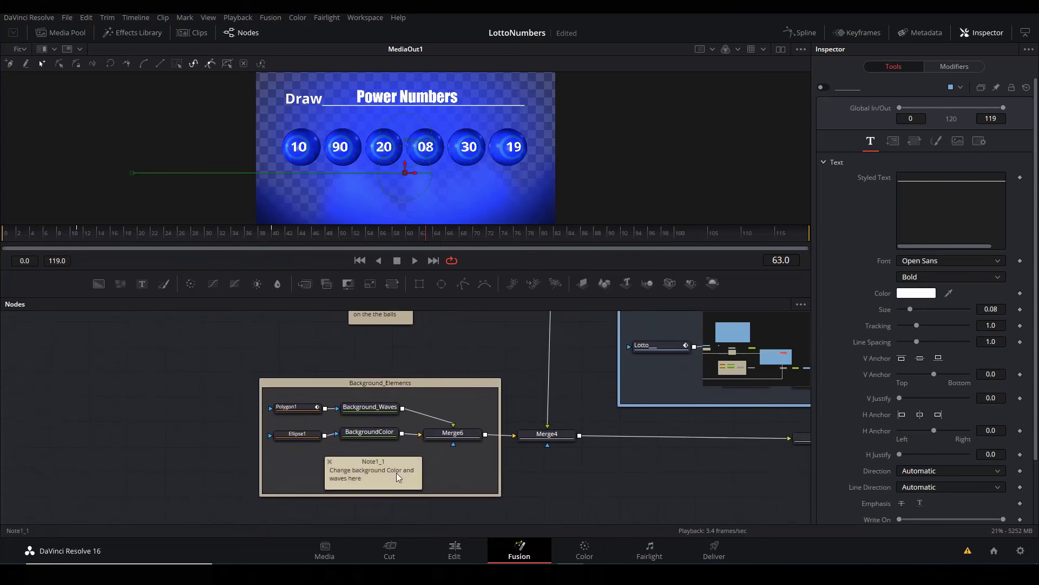
click(373, 433)
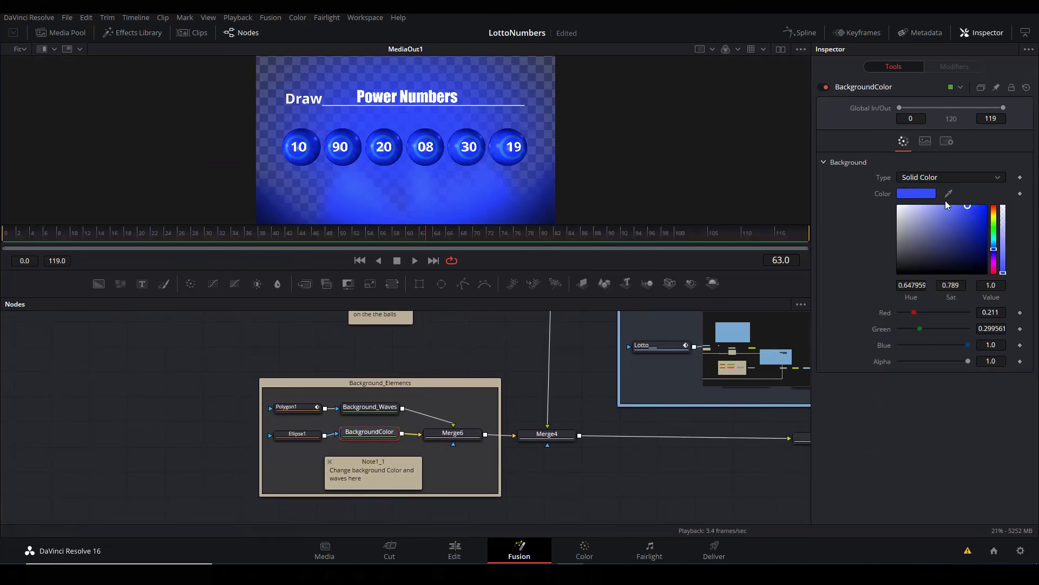
mouse_move(996, 234)
mouse_down()
mouse_move(997, 221)
mouse_move(1011, 232)
mouse_up()
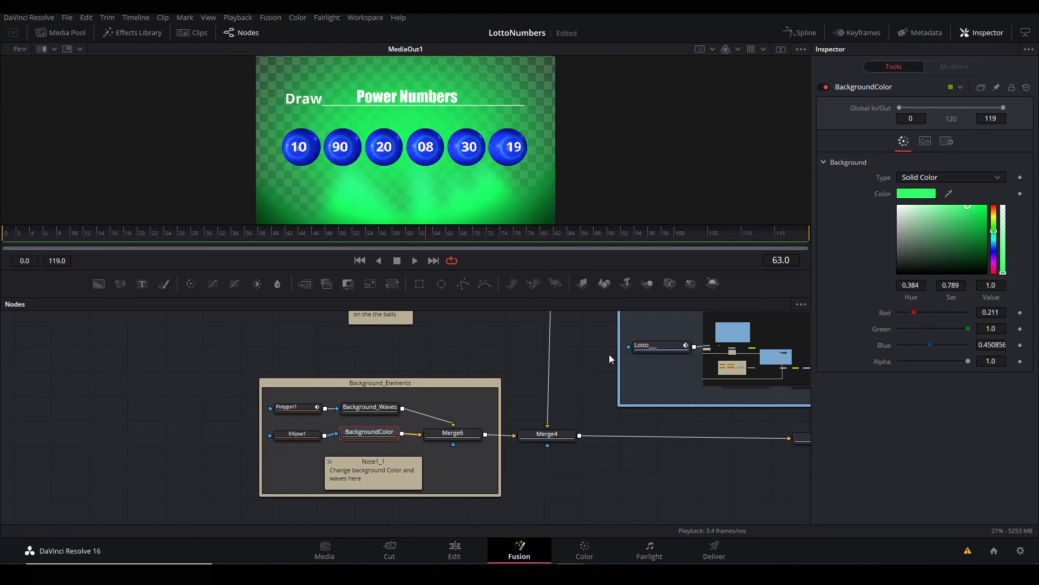
- Turn the balls red by setting the ColorCorrector1 node's hue to 0.37
drag(536, 385, 415, 520)
click(431, 406)
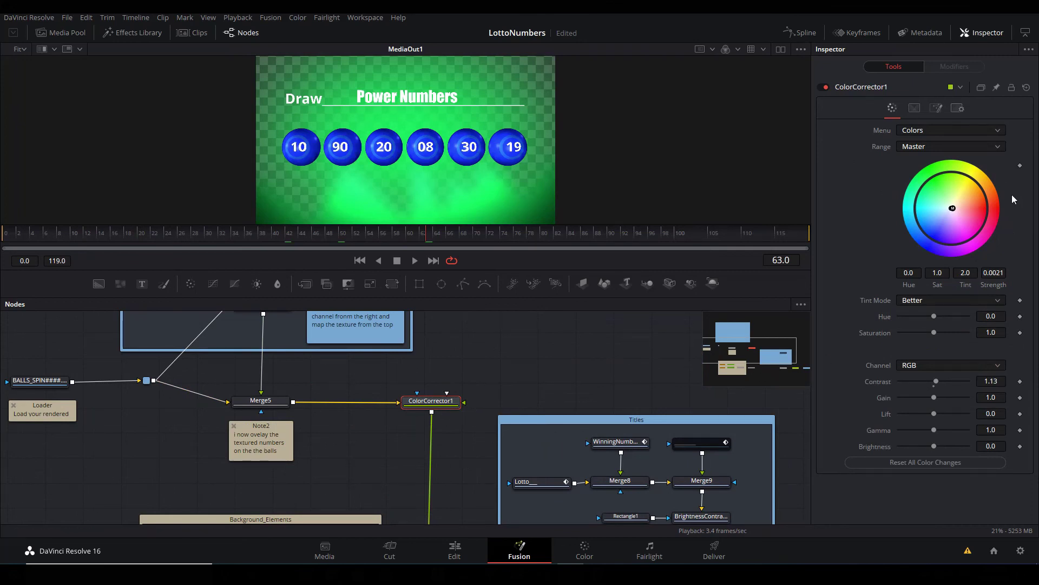
mouse_move(933, 316)
mouse_down()
mouse_move(954, 310)
mouse_move(947, 305)
mouse_up()
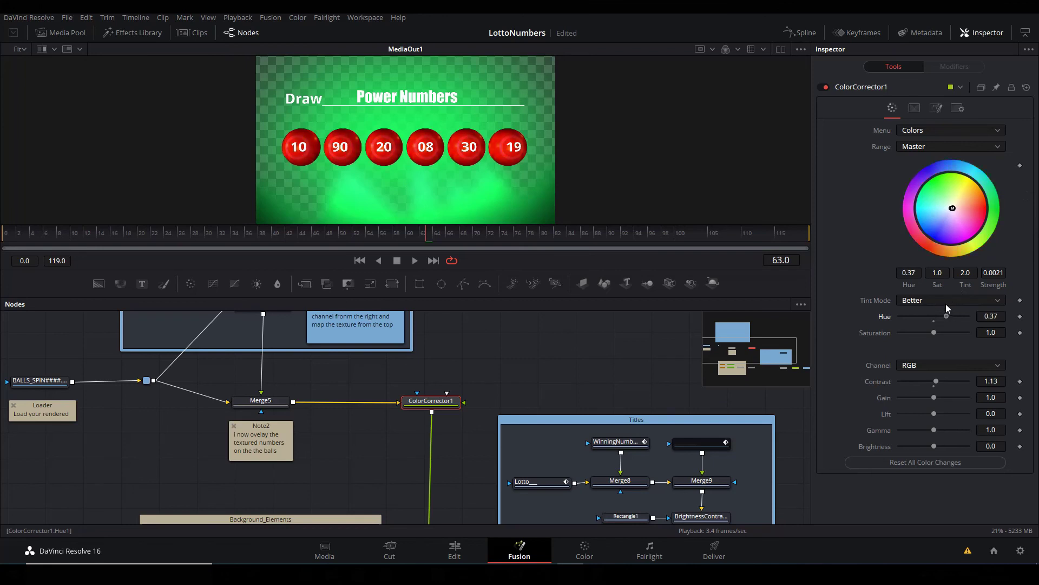